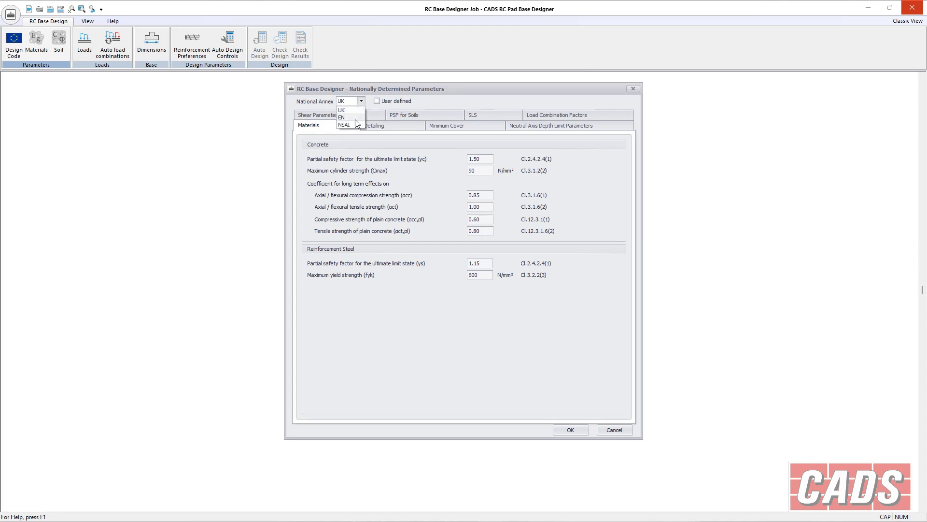
# - Keep the UK National Annex and examine its minimum cover, neutral axis depth, load combination and SLS parameters
pyautogui.click(360, 102)
pyautogui.click(476, 125)
pyautogui.click(525, 128)
pyautogui.click(538, 117)
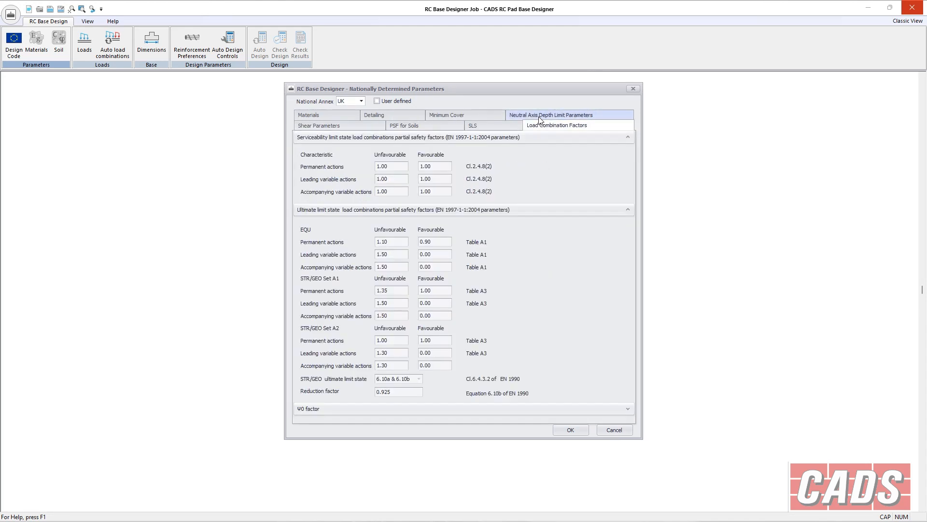
pyautogui.click(507, 125)
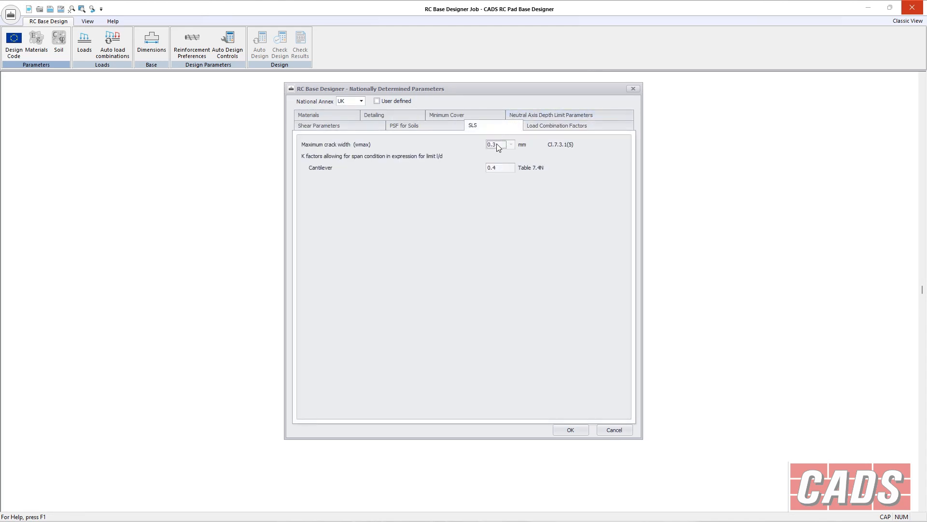
# - Temporarily enable user-defined parameters to examine the maximum crack width options, and disable them again
pyautogui.click(377, 101)
pyautogui.click(506, 146)
pyautogui.click(506, 146)
pyautogui.click(389, 100)
# - Accept the UK national parameters and the Eurocode design code with EC2 detailing
pyautogui.click(577, 431)
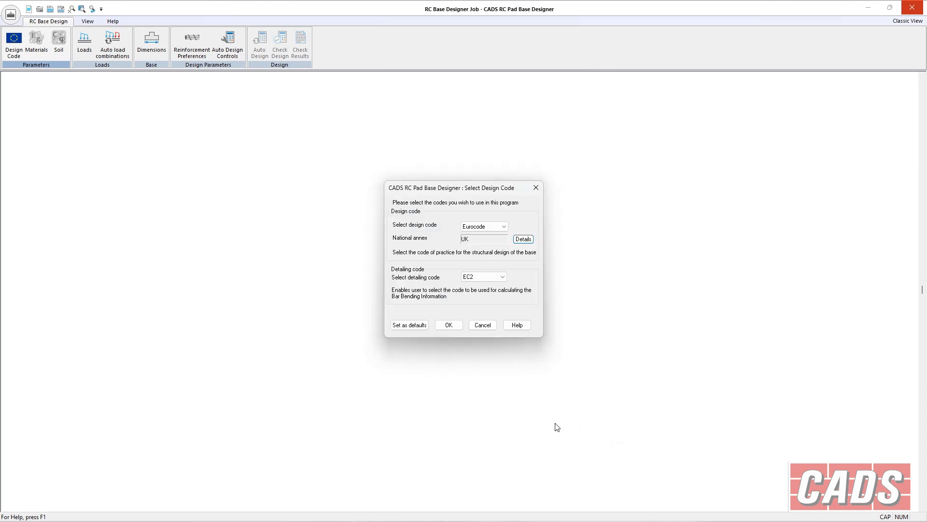
pyautogui.click(453, 321)
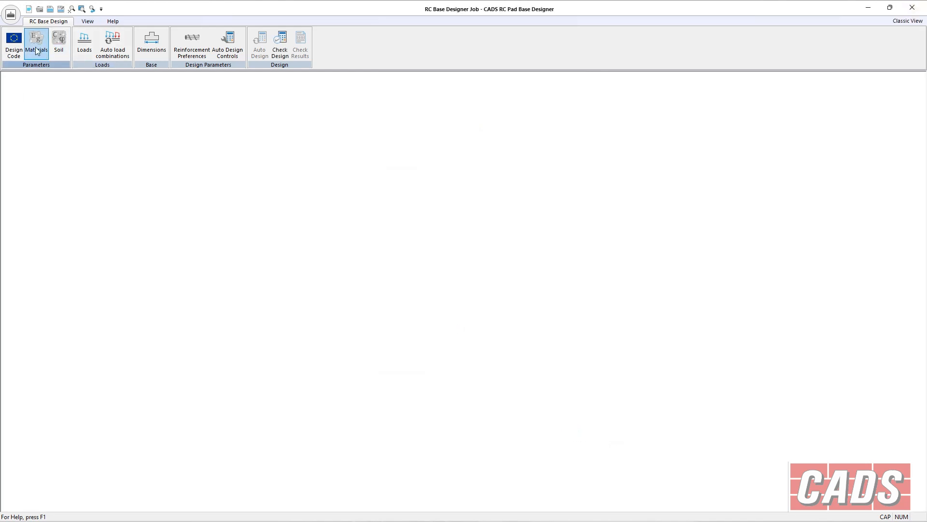
# - Open the material parameters and look through the reinforcement, soil, dimensions and concrete settings
pyautogui.click(85, 44)
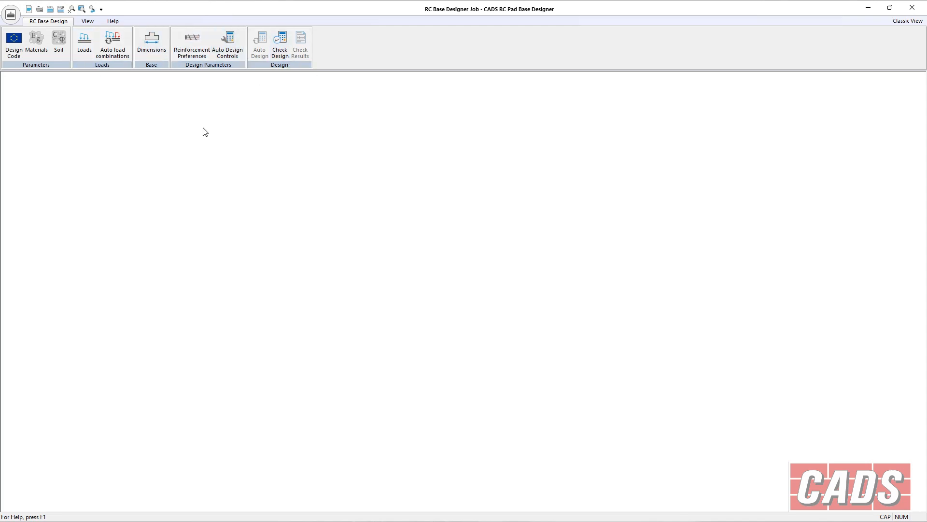
pyautogui.click(36, 42)
pyautogui.moveTo(235, 128); pyautogui.dragTo(445, 140)
pyautogui.click(367, 151)
pyautogui.click(394, 152)
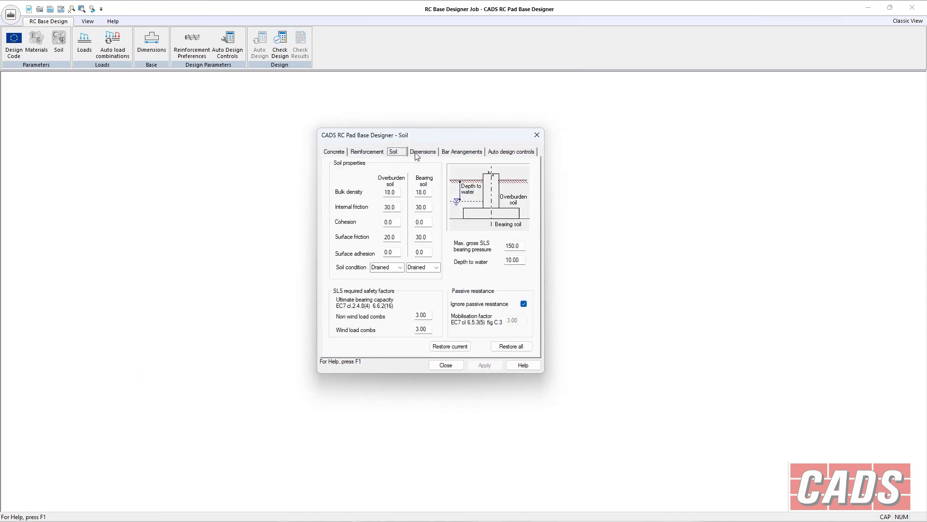
pyautogui.click(415, 154)
pyautogui.click(338, 153)
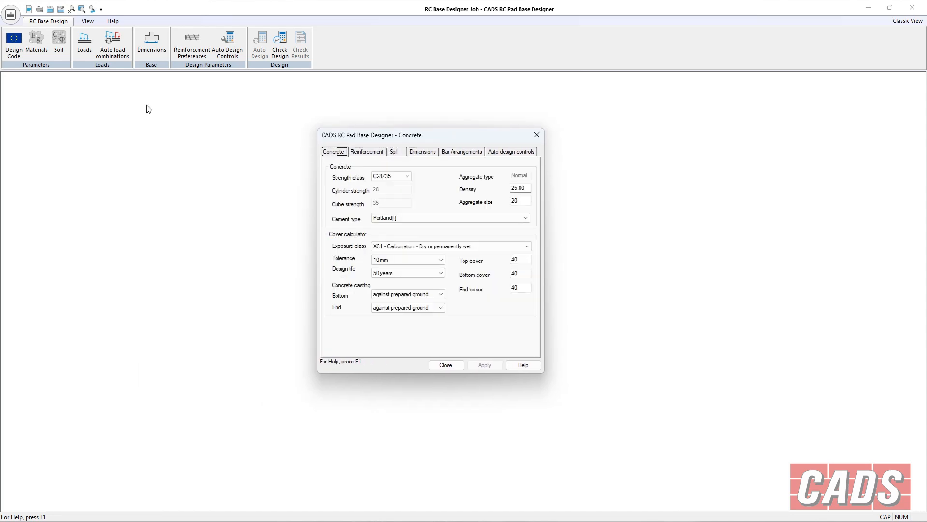
# - View the soil settings and the loads and combinations table, closing the table again
pyautogui.click(59, 43)
pyautogui.click(87, 47)
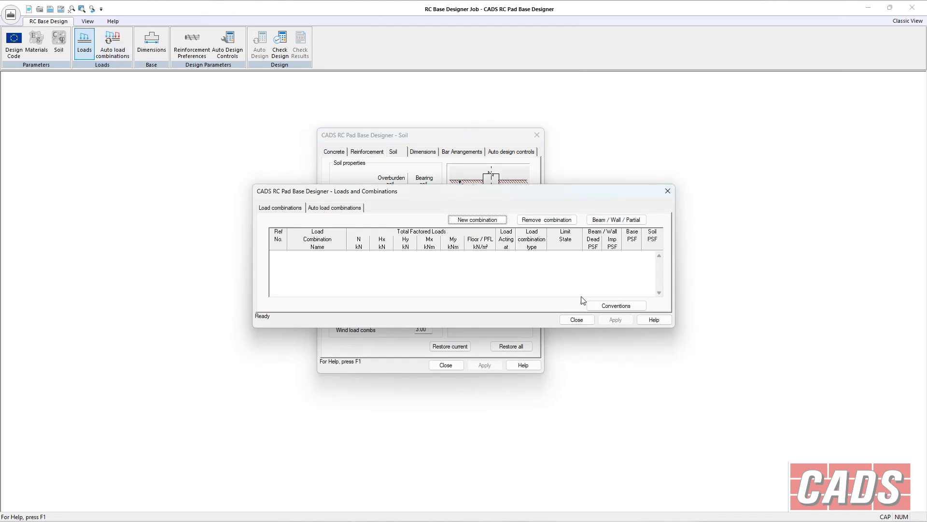
pyautogui.click(577, 317)
pyautogui.moveTo(451, 136); pyautogui.dragTo(432, 142)
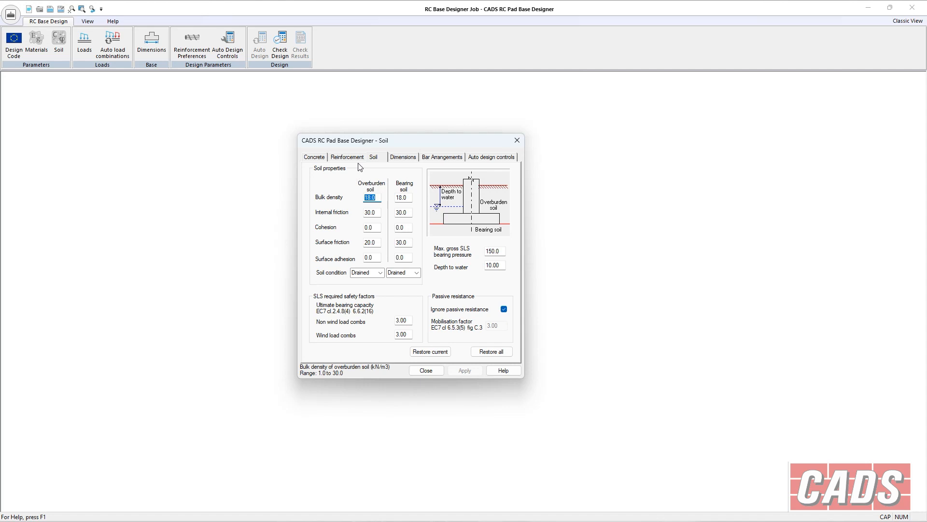
# - Keep concrete class C28/35 with Portland[I] cement and set the exposure class to XC1 - Carbonation - Dry or permanently wet
pyautogui.click(314, 157)
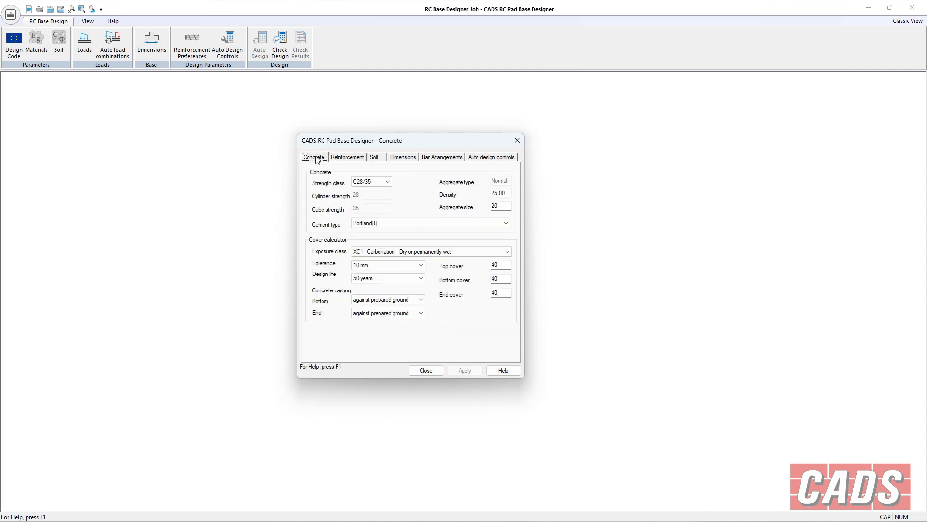
pyautogui.click(383, 183)
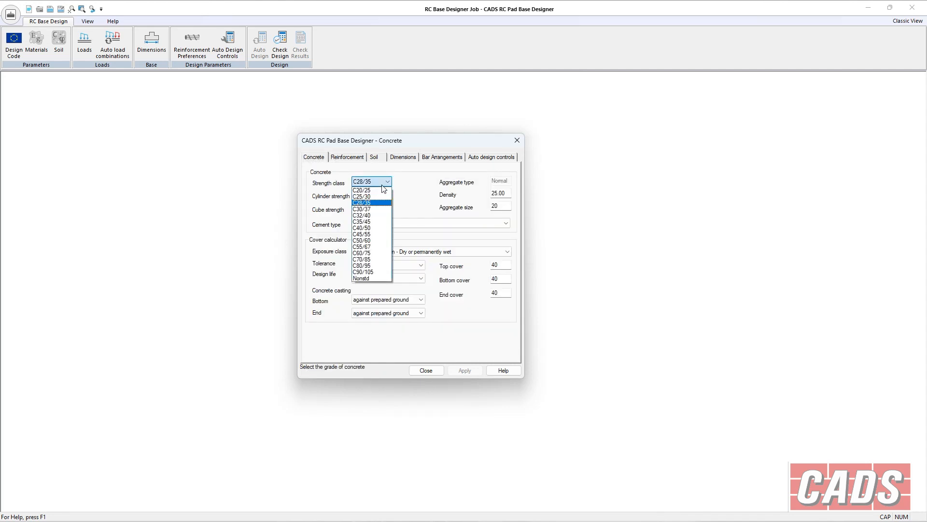
pyautogui.click(382, 185)
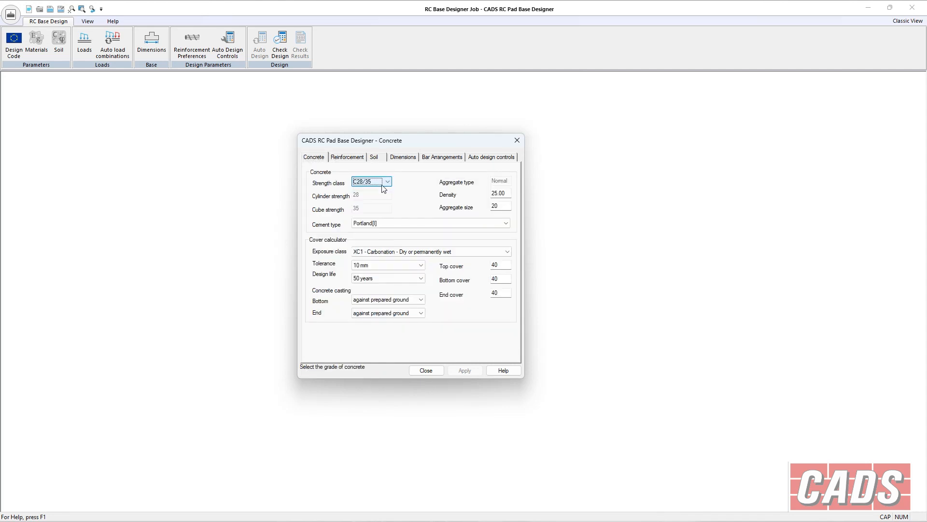
pyautogui.click(481, 224)
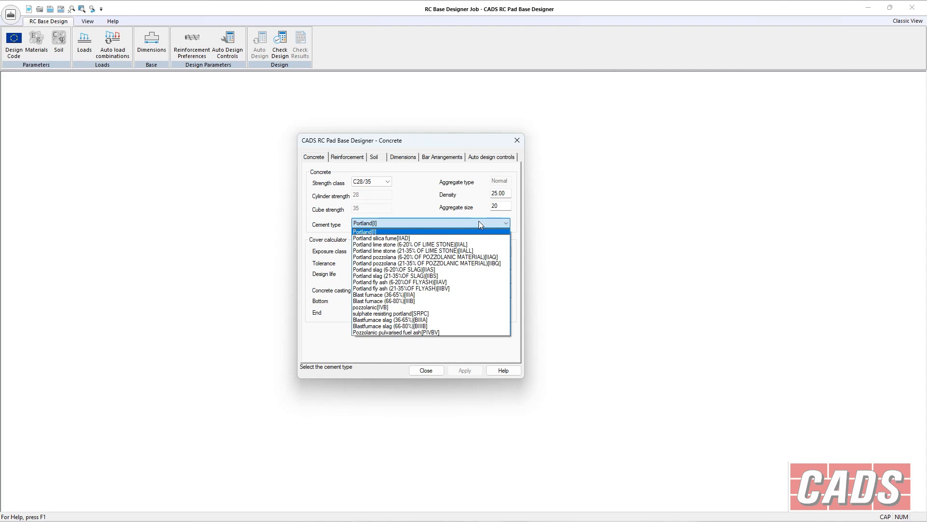
pyautogui.click(479, 222)
pyautogui.click(435, 252)
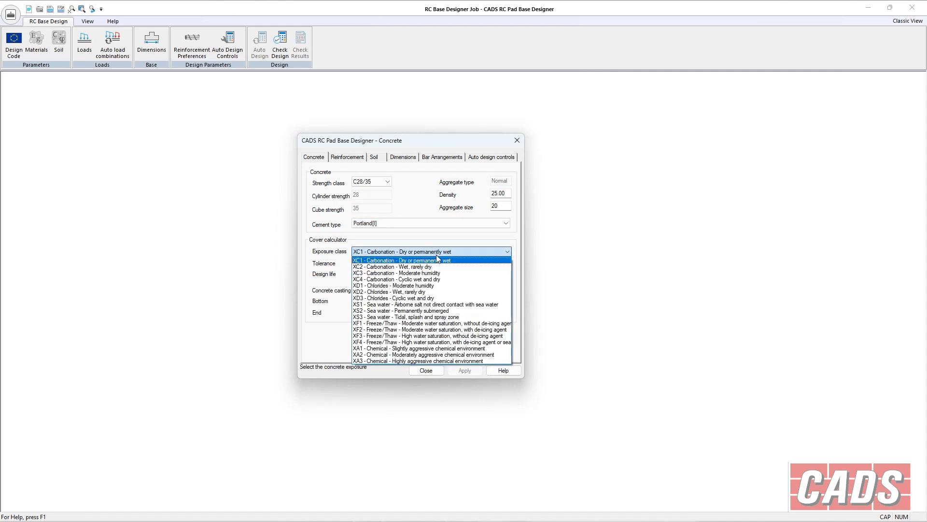
pyautogui.click(398, 262)
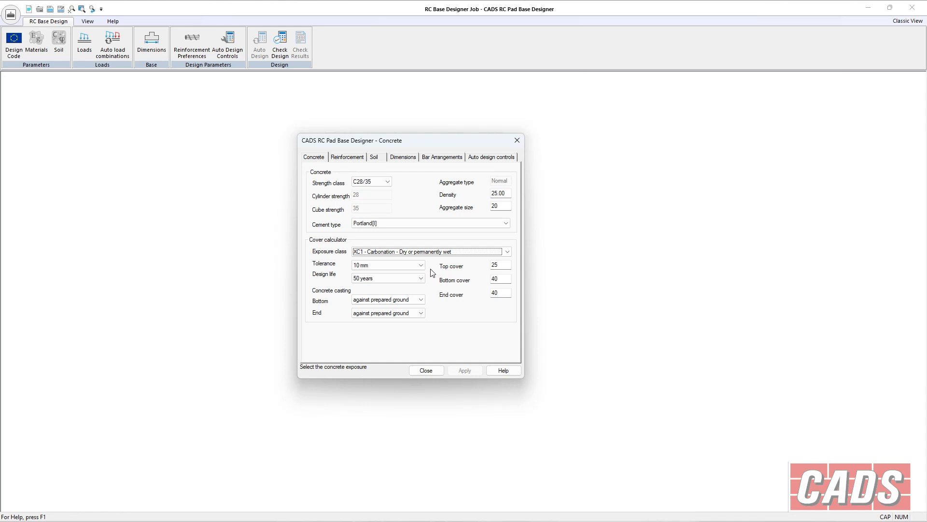
# - Try exposure classes XC2 and XC3 in the cover calculator and return to XC1
pyautogui.press('Down')
pyautogui.press('Down')
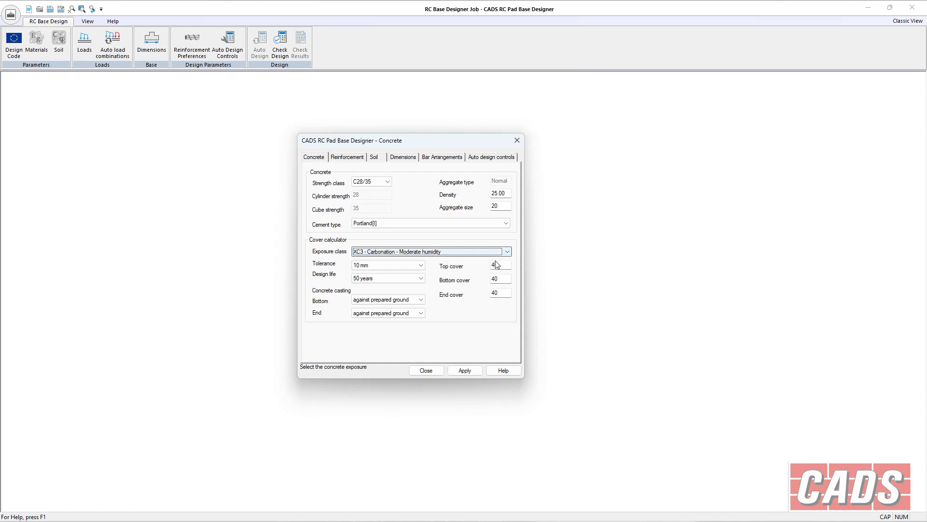
pyautogui.press('Up')
pyautogui.press('Up')
pyautogui.press('Down')
pyautogui.press('Down')
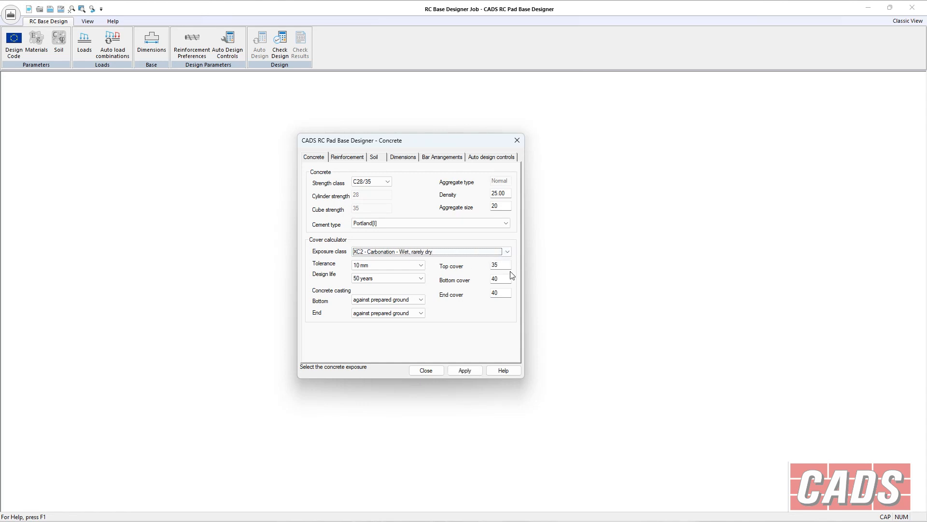
pyautogui.click(504, 268)
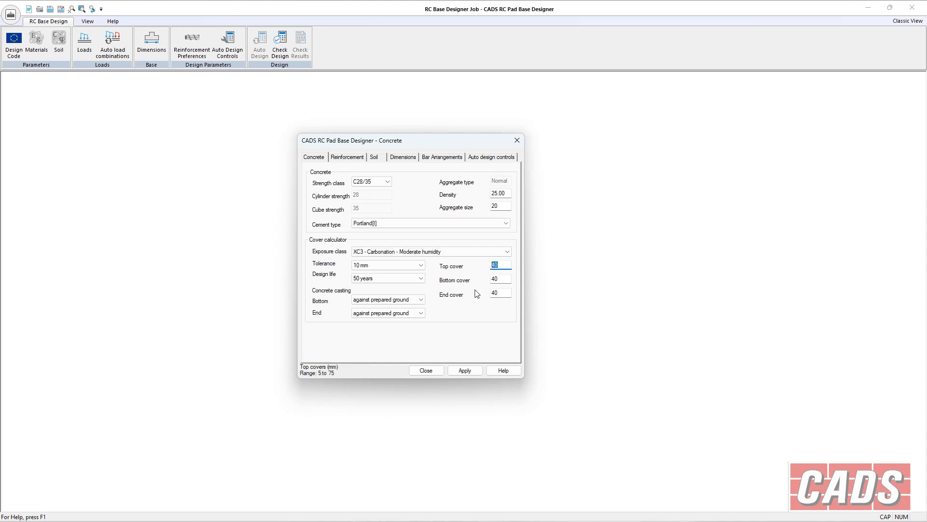
pyautogui.click(445, 254)
pyautogui.click(444, 267)
pyautogui.press('Up')
# - Try casting the base's bottom directly against soil and restore it to against prepared ground
pyautogui.click(419, 300)
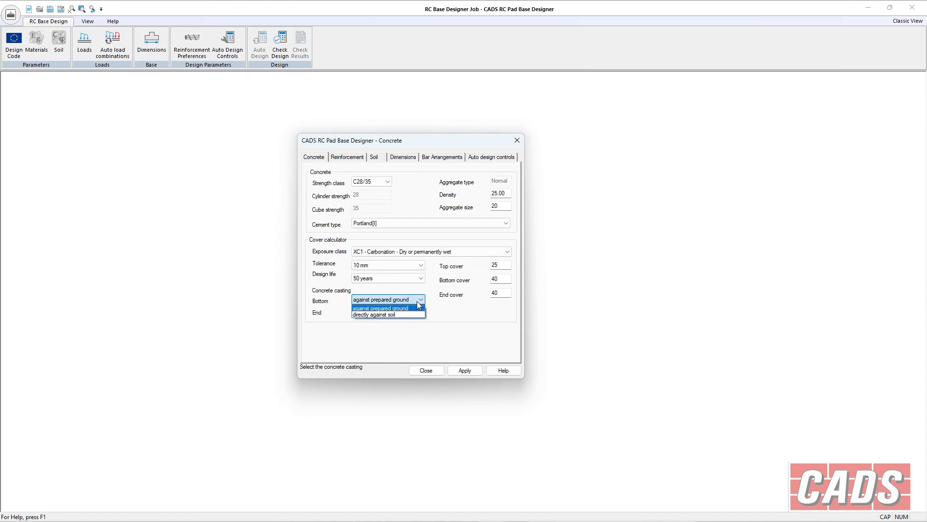
pyautogui.click(418, 314)
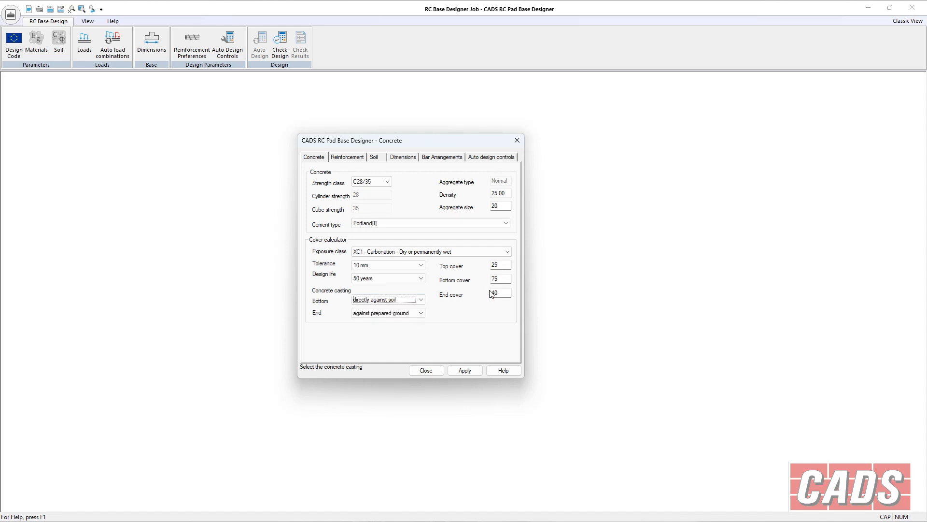
pyautogui.click(418, 300)
pyautogui.click(414, 308)
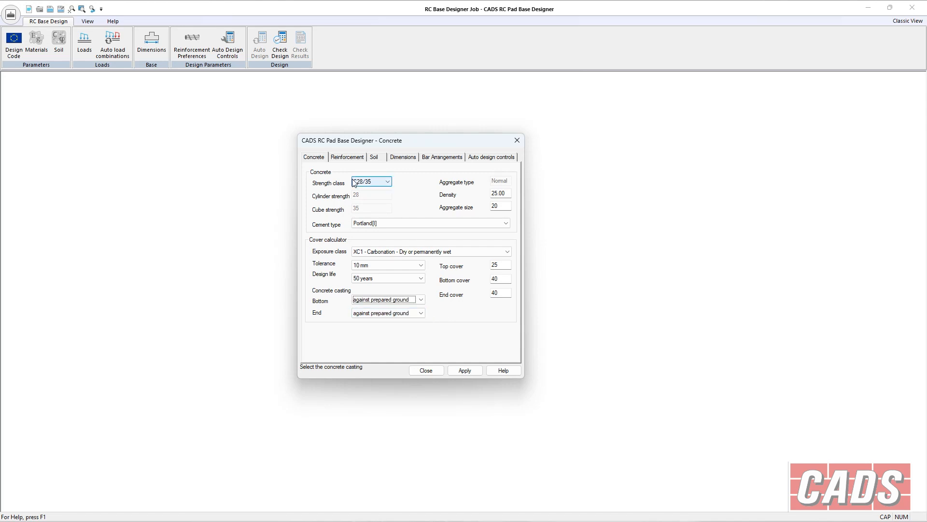
# - Examine the reinforcement's steel type options
pyautogui.click(338, 158)
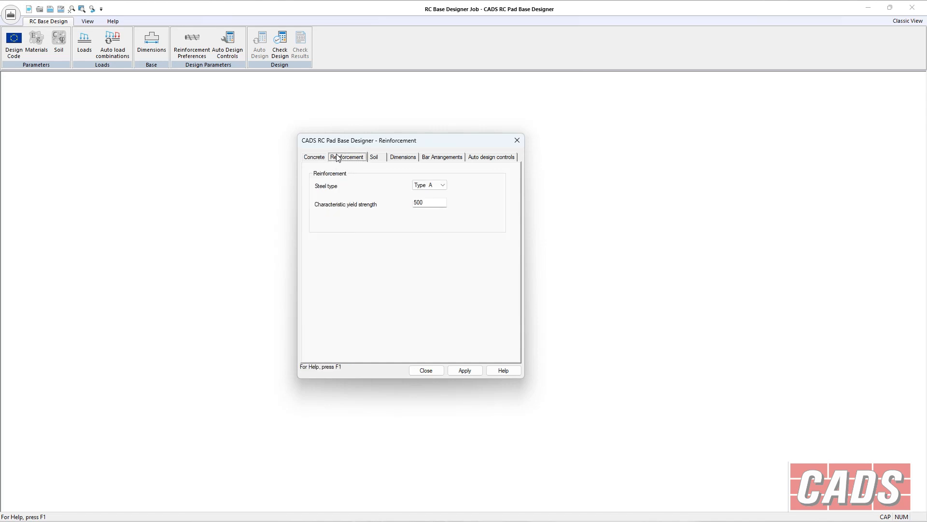
pyautogui.click(439, 185)
pyautogui.click(439, 202)
# - Look through the soil condition options for the overburden and bearing soils, leaving both on Drained
pyautogui.click(376, 162)
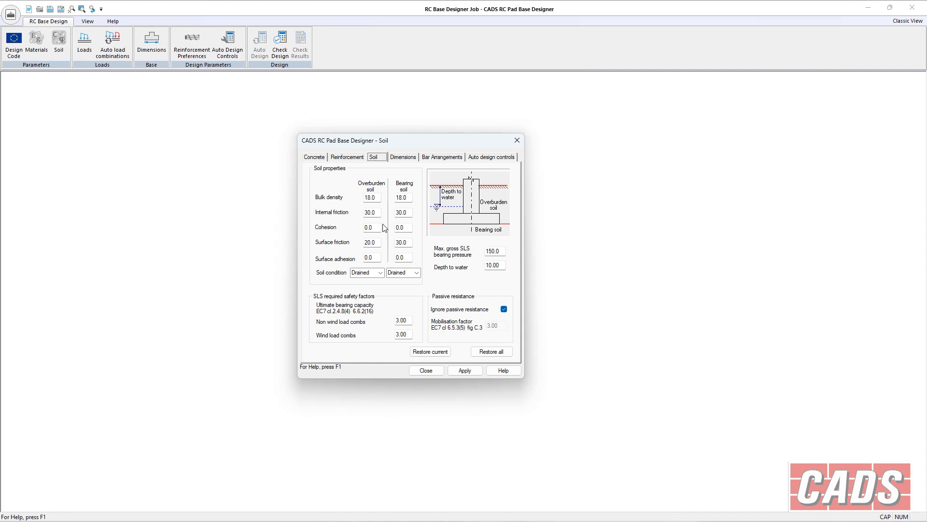
pyautogui.click(380, 273)
pyautogui.click(381, 276)
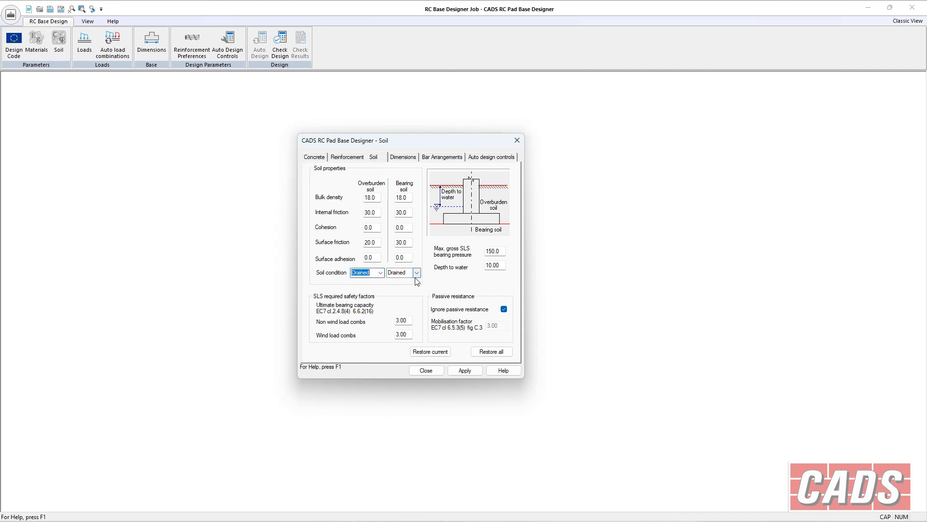
pyautogui.click(416, 273)
pyautogui.click(415, 273)
pyautogui.click(379, 273)
pyautogui.click(377, 289)
pyautogui.click(380, 272)
pyautogui.click(374, 281)
# - Set the soil's maximum gross SLS bearing pressure to 200 kN/m²
pyautogui.click(497, 252)
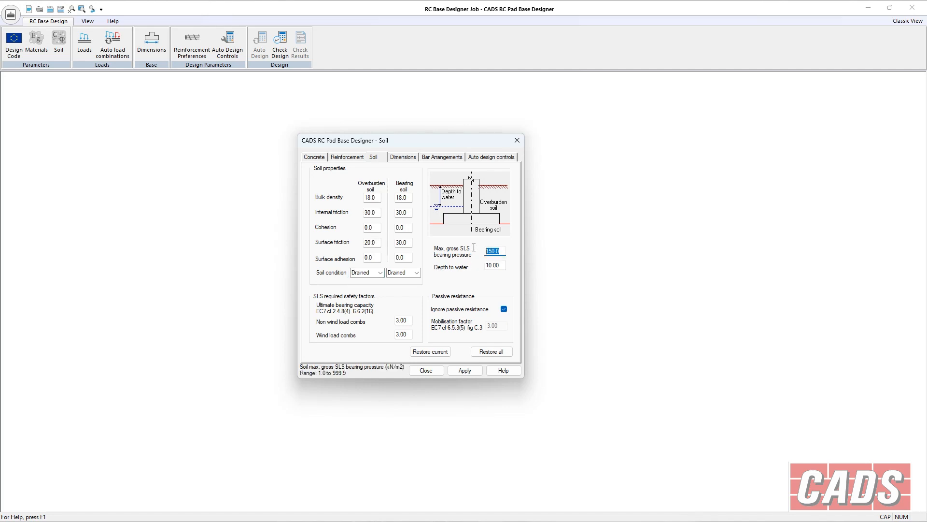
pyautogui.write('200.0')
pyautogui.press('Tab')
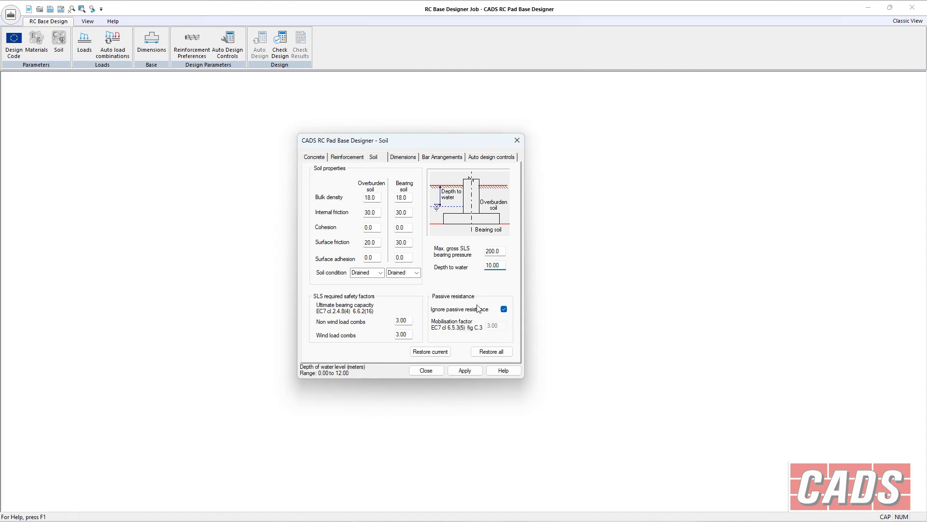
# - Try including passive resistance with its mobilisation factor, and switch back to ignoring passive resistance
pyautogui.click(503, 310)
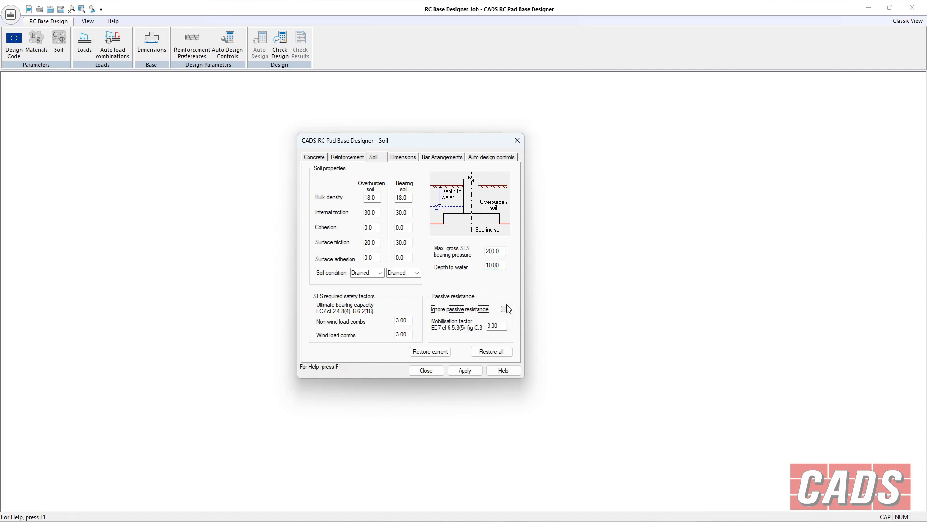
pyautogui.click(504, 310)
pyautogui.click(504, 309)
pyautogui.click(503, 310)
pyautogui.click(503, 310)
pyautogui.click(498, 323)
pyautogui.click(504, 309)
# - Set the base dimensions to 3500 mm length, 3500 mm width, 600 mm thickness and 750 mm depth
pyautogui.click(404, 157)
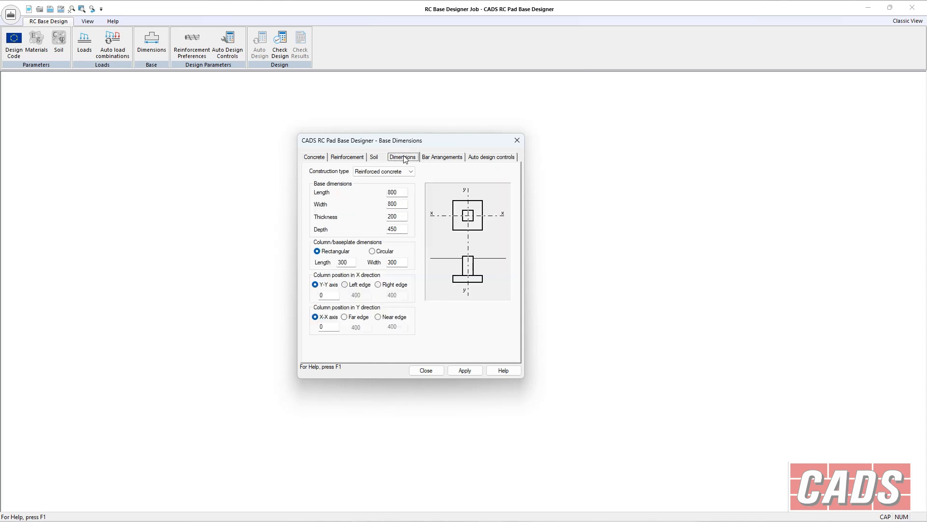
pyautogui.doubleClick(401, 192)
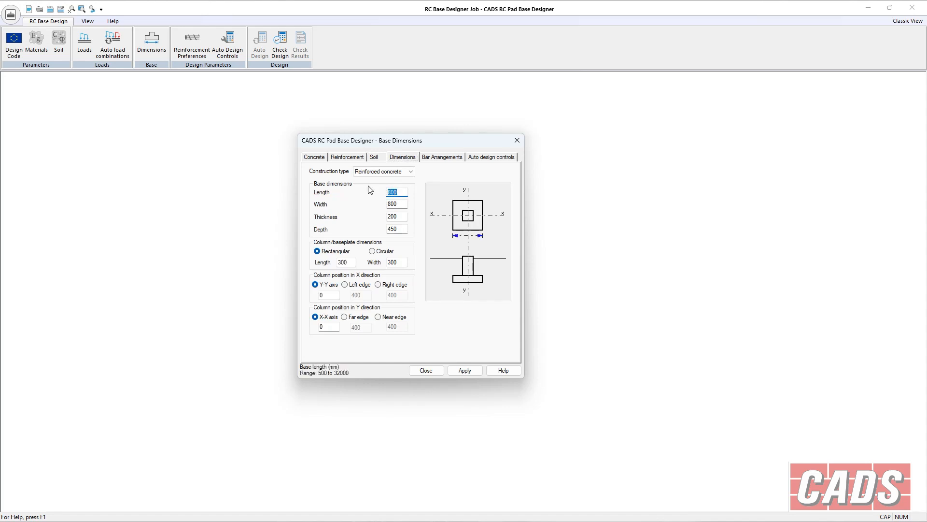
pyautogui.write('3500')
pyautogui.press('Tab')
pyautogui.write('3500')
pyautogui.press('Tab')
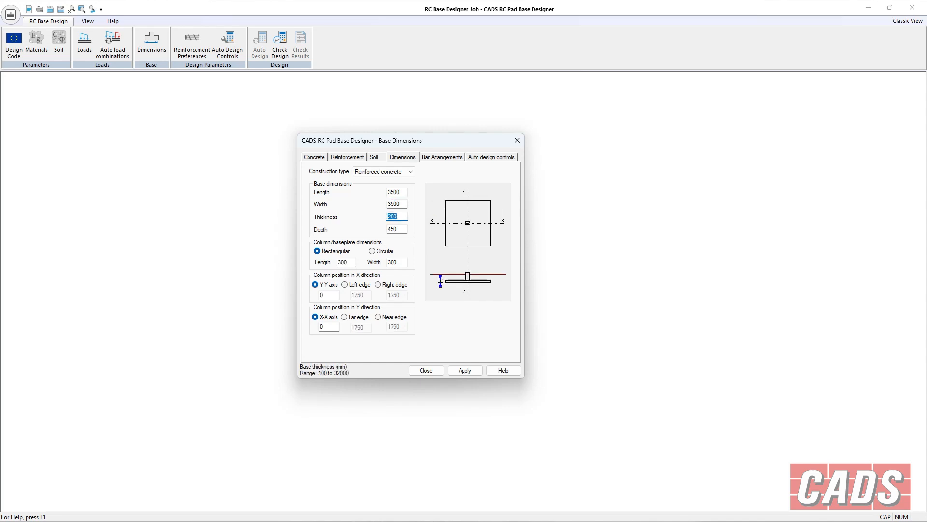
pyautogui.write('600')
pyautogui.press('Tab')
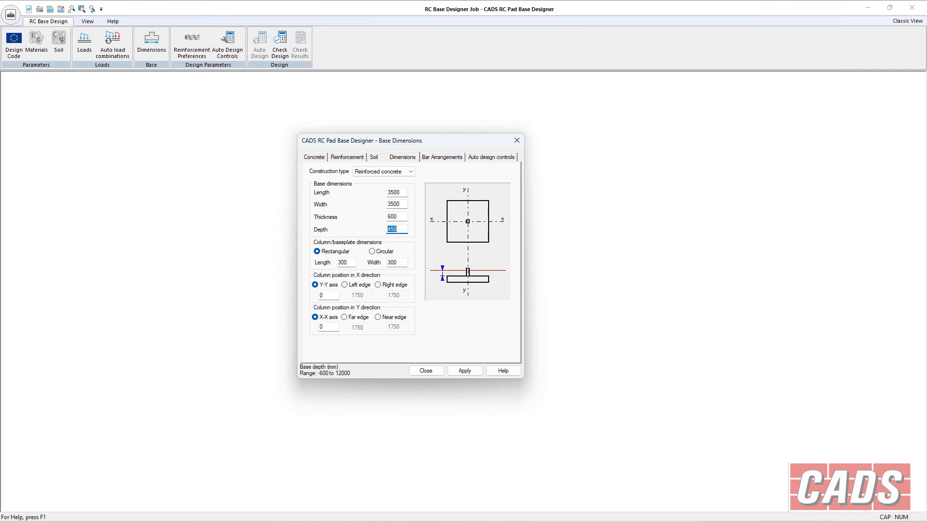
pyautogui.write('750')
pyautogui.press('Tab')
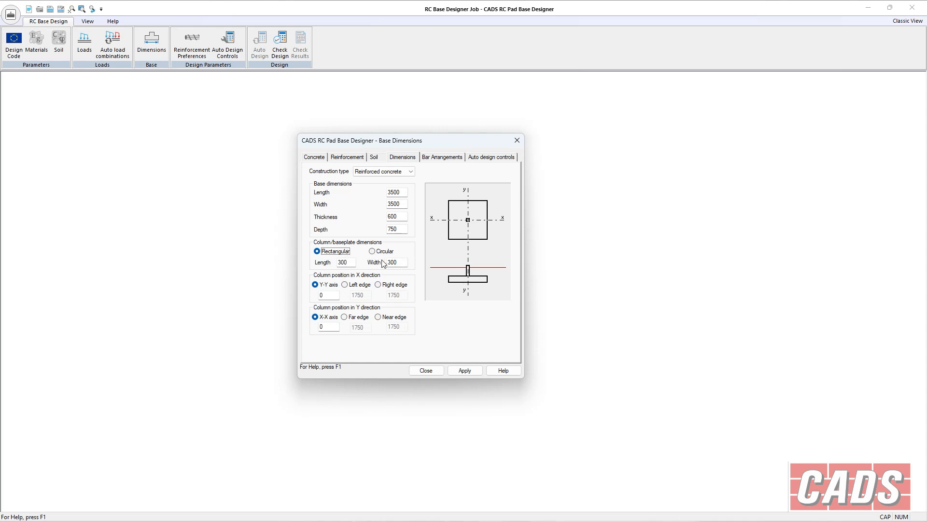
# - Set the rectangular column's length to 700 mm and its width to 1000 mm
pyautogui.click(351, 262)
pyautogui.moveTo(351, 262); pyautogui.dragTo(329, 265)
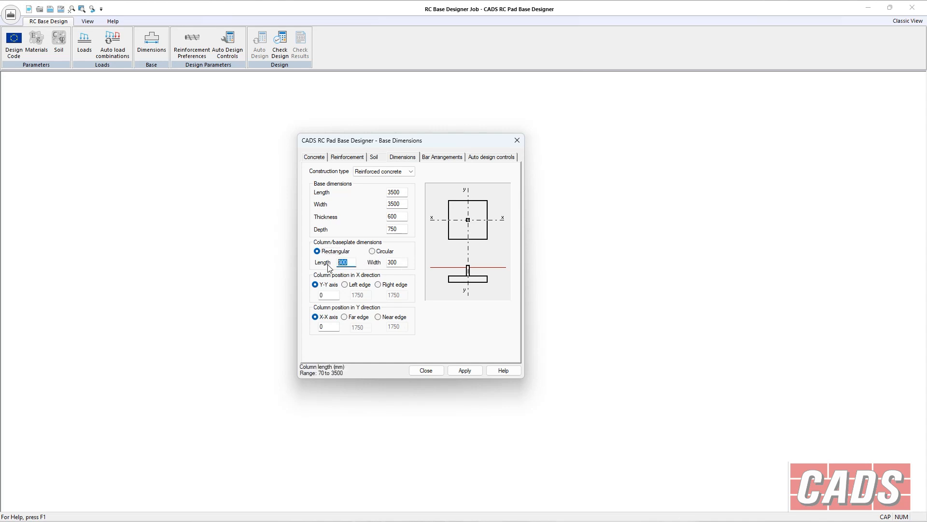
pyautogui.press('Tab')
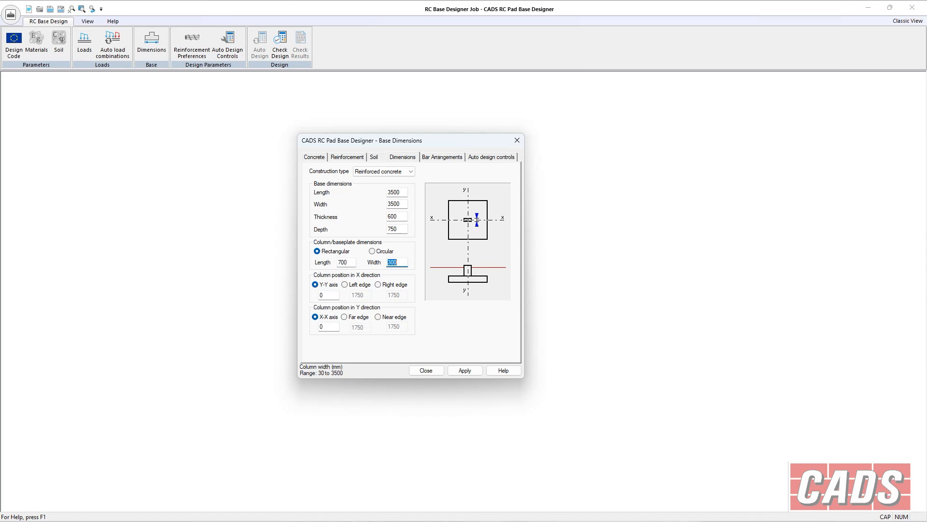
pyautogui.press('Tab')
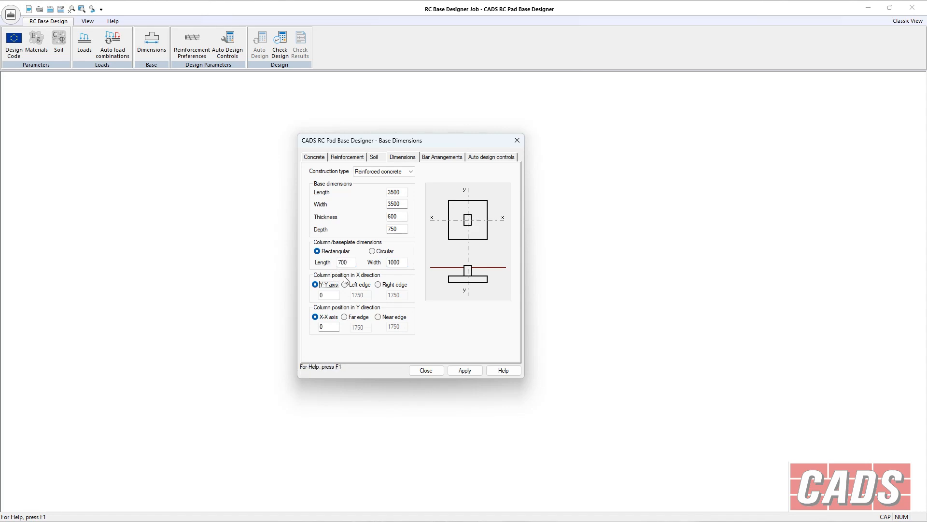
# - Offset the column 750 mm from the base's Y-Y axis in the X direction
pyautogui.press('Tab')
pyautogui.write('750')
pyautogui.press('Tab')
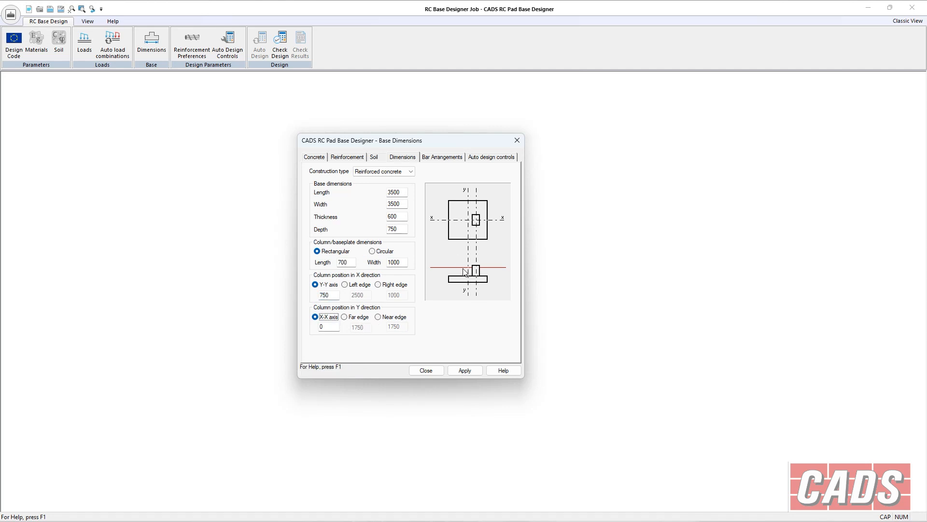
# - Add top reinforcement to the bar arrangement with X bars as the outer bar direction
pyautogui.click(445, 158)
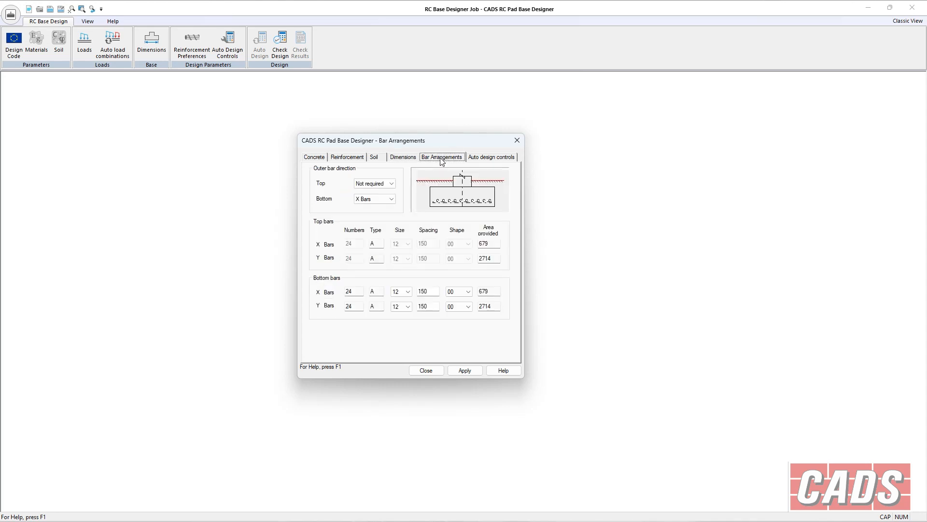
pyautogui.click(390, 183)
pyautogui.click(385, 194)
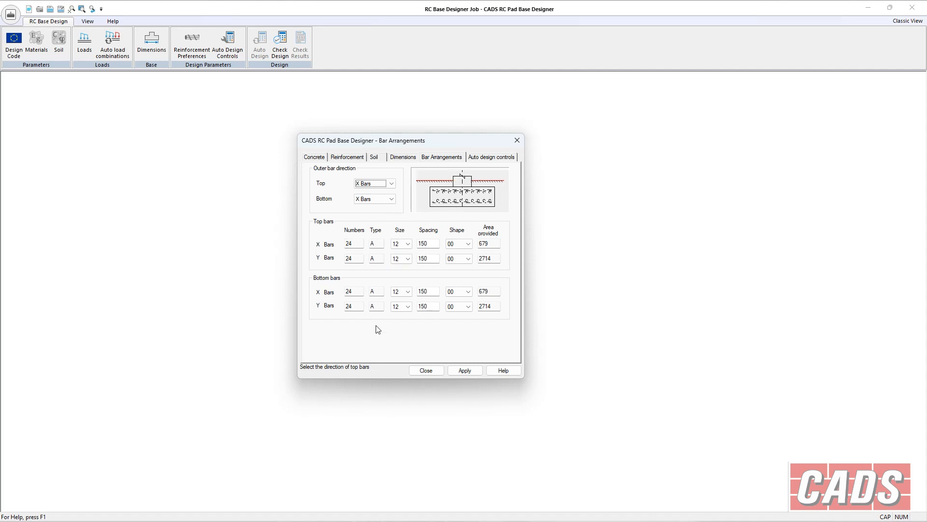
# - Set the bar size to 16 for the X and Y bars in both the top and bottom reinforcement
pyautogui.click(408, 243)
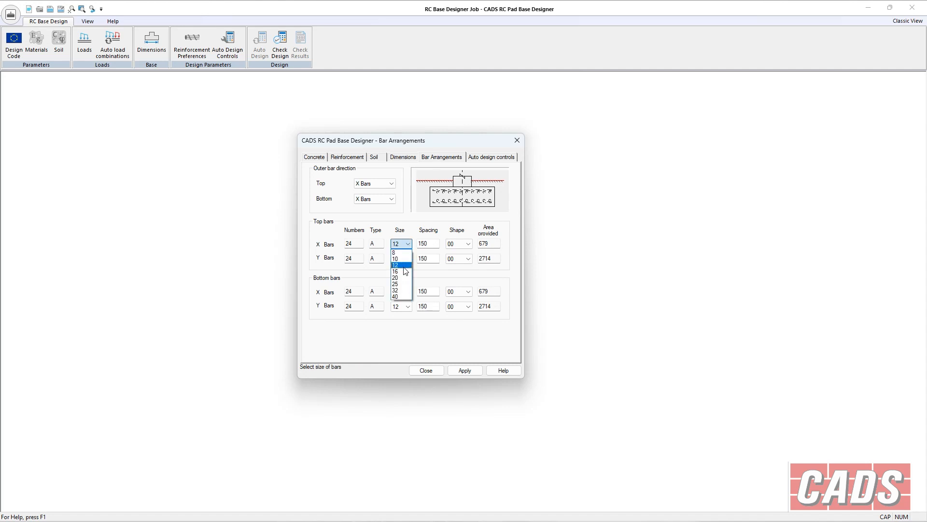
pyautogui.click(405, 271)
pyautogui.click(408, 259)
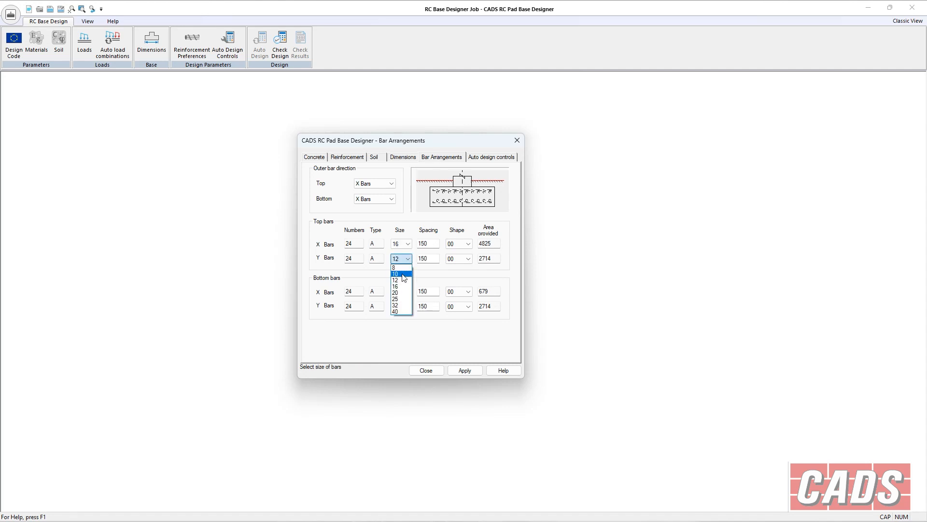
pyautogui.click(405, 287)
pyautogui.click(408, 291)
pyautogui.click(408, 320)
pyautogui.click(408, 306)
pyautogui.click(405, 334)
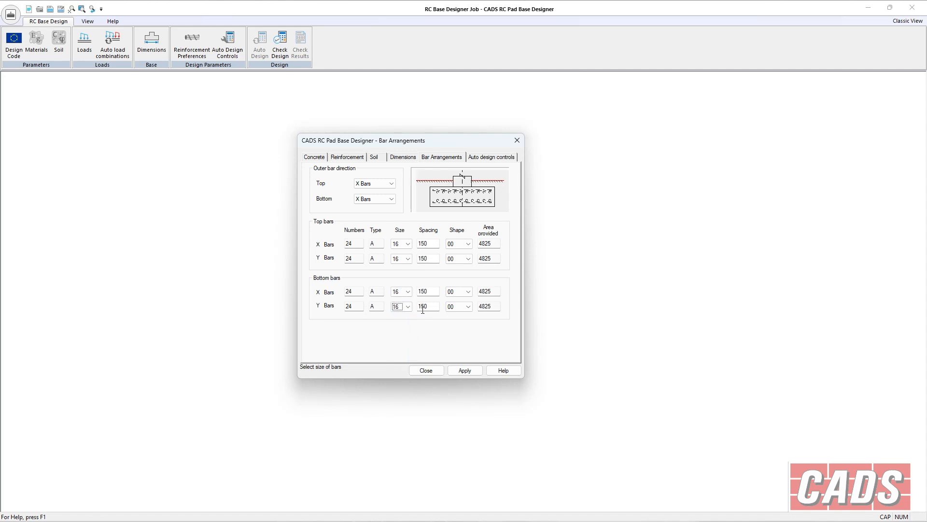
# - Move the bar arrangement dialog aside and apply the settings to draw the base with shape 00 bars
pyautogui.doubleClick(429, 291)
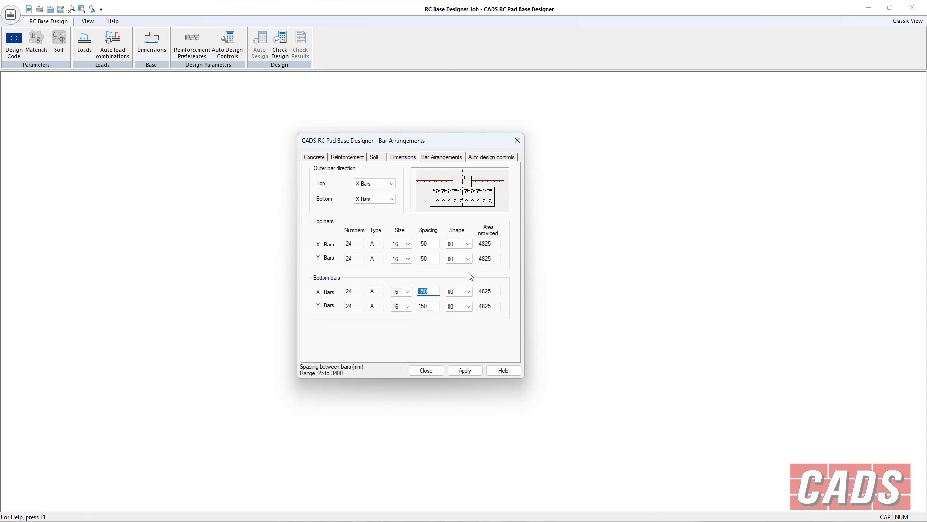
pyautogui.click(468, 244)
pyautogui.moveTo(466, 143); pyautogui.dragTo(384, 132)
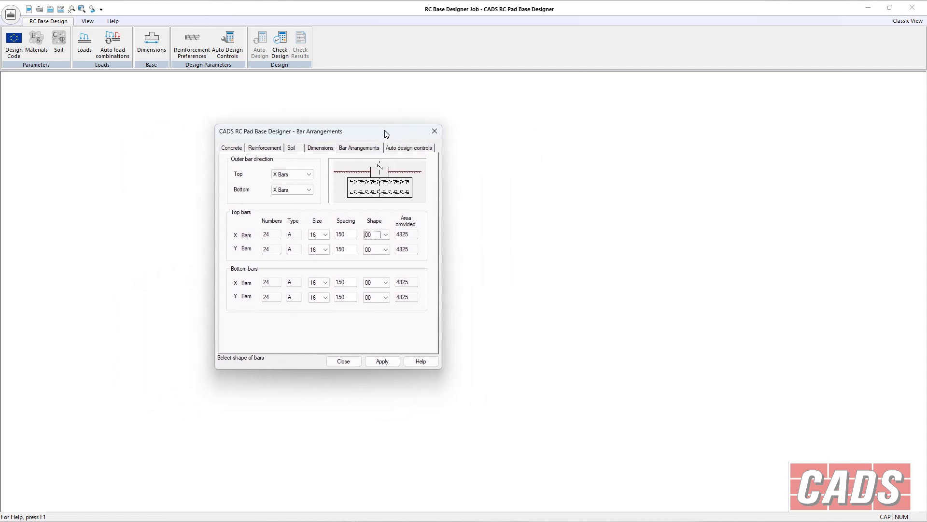
pyautogui.click(385, 233)
pyautogui.click(384, 239)
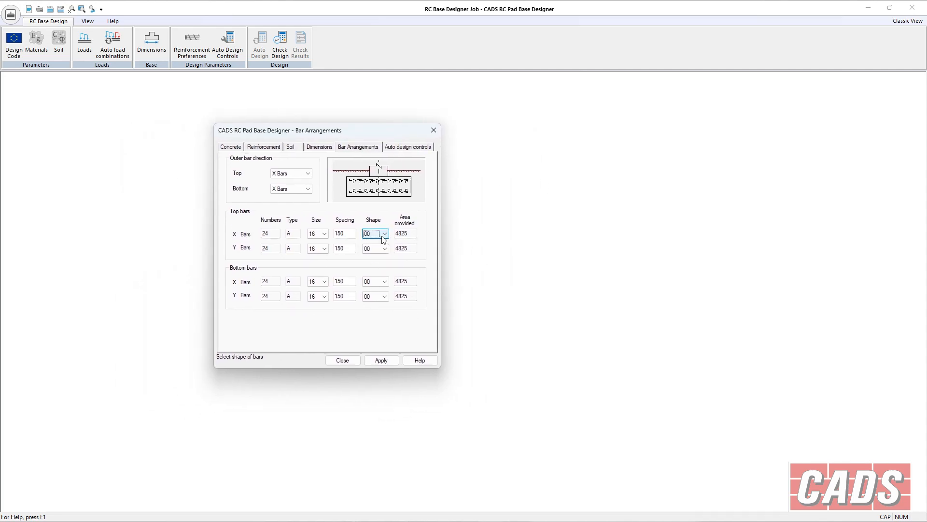
pyautogui.click(381, 360)
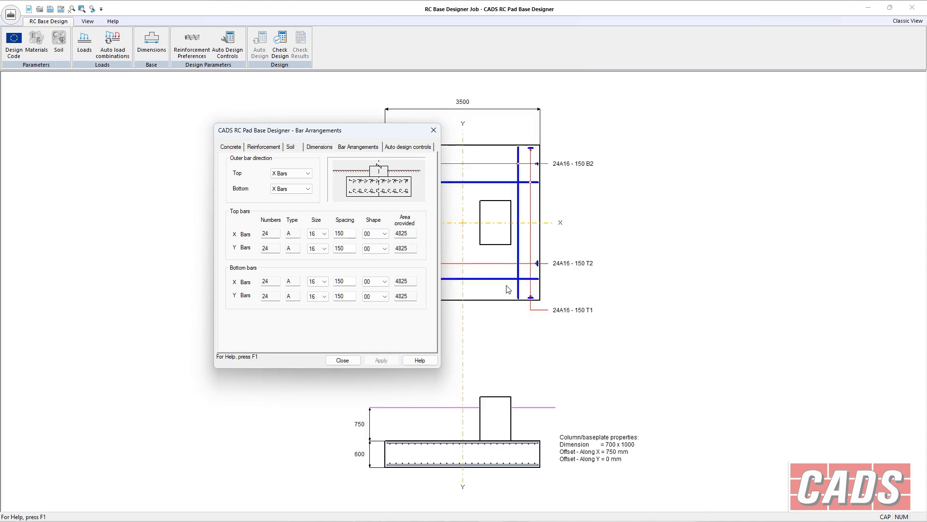
# - Set the shape of all top and bottom X and Y bars to 21 and apply the arrangement
pyautogui.click(380, 235)
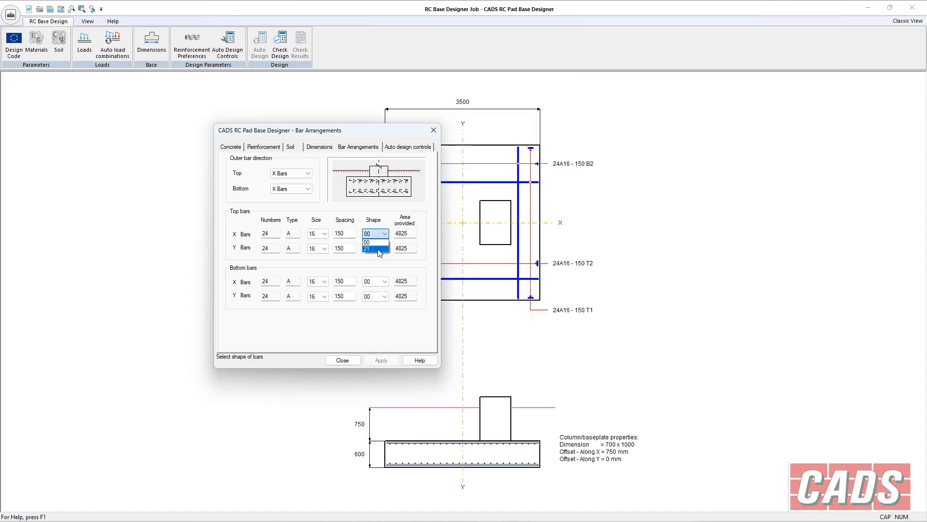
pyautogui.click(379, 249)
pyautogui.click(382, 249)
pyautogui.click(379, 263)
pyautogui.click(384, 281)
pyautogui.click(384, 297)
pyautogui.click(384, 297)
pyautogui.click(379, 312)
pyautogui.click(381, 359)
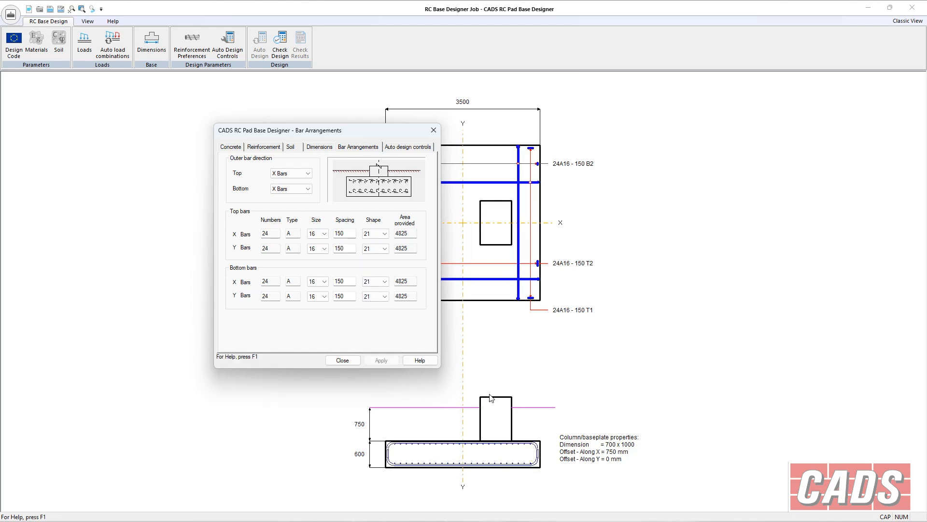
pyautogui.click(384, 234)
pyautogui.click(380, 248)
# - Set the minimum base thickness in the auto design controls to 500 mm
pyautogui.click(404, 148)
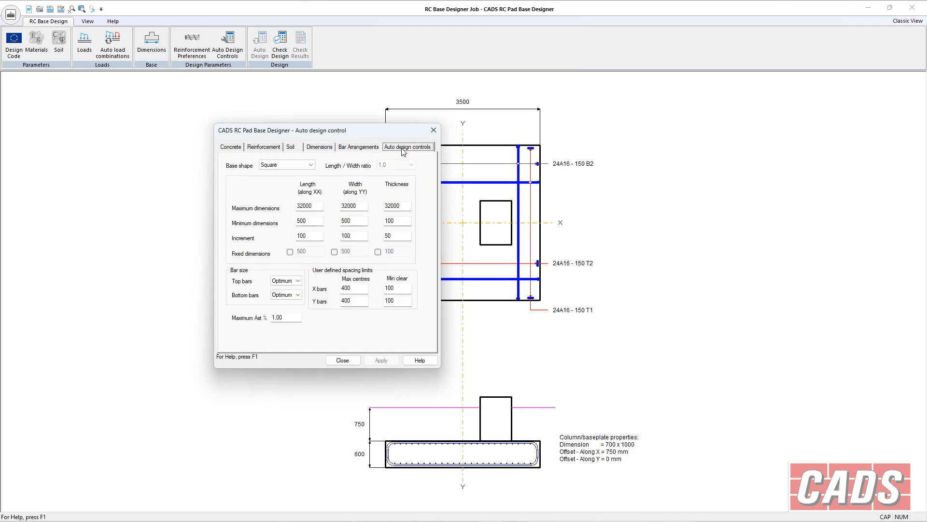
pyautogui.doubleClick(396, 221)
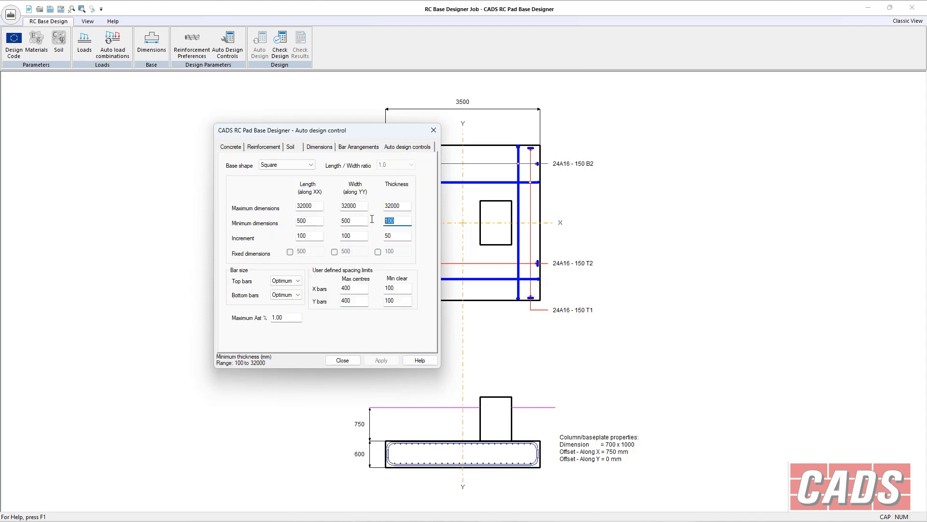
pyautogui.write('5')
# - Try fixing the thickness and using a rectangular base shape, and return to a square base with no fixed dimensions
pyautogui.click(377, 252)
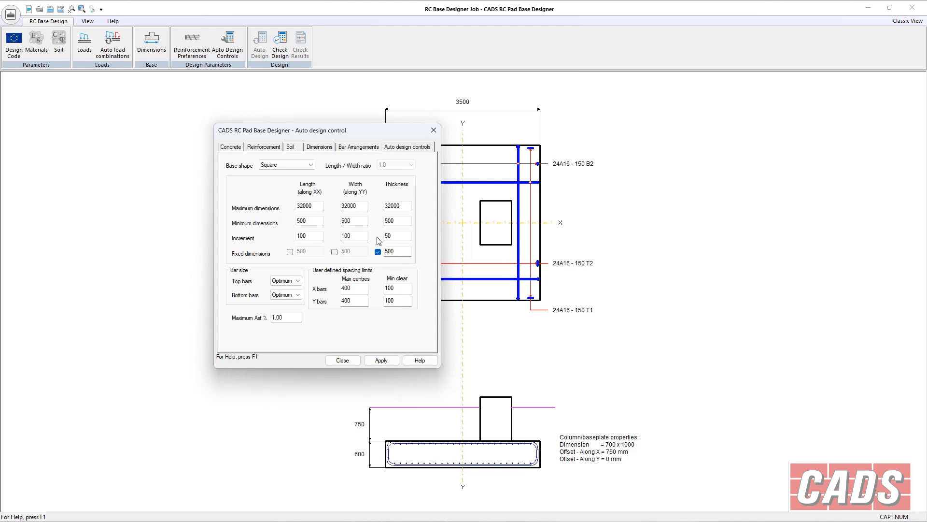
pyautogui.click(377, 251)
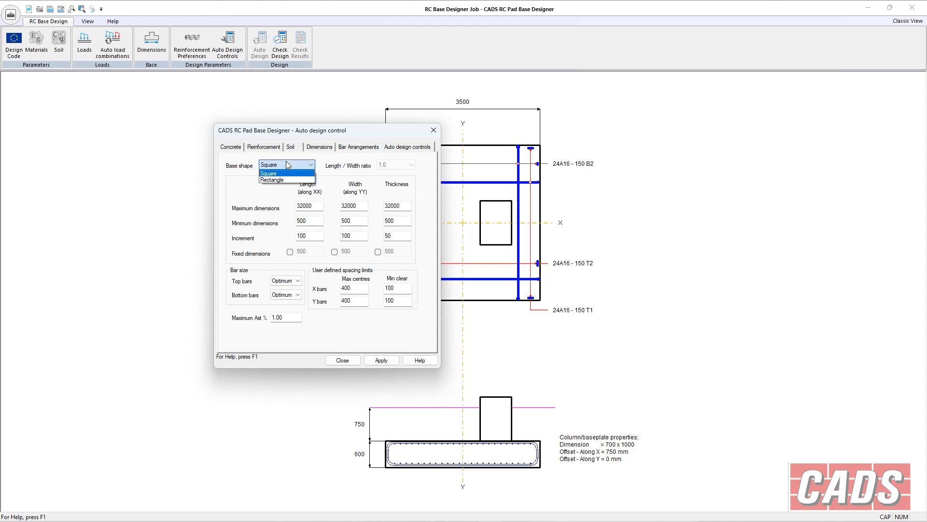
pyautogui.click(397, 166)
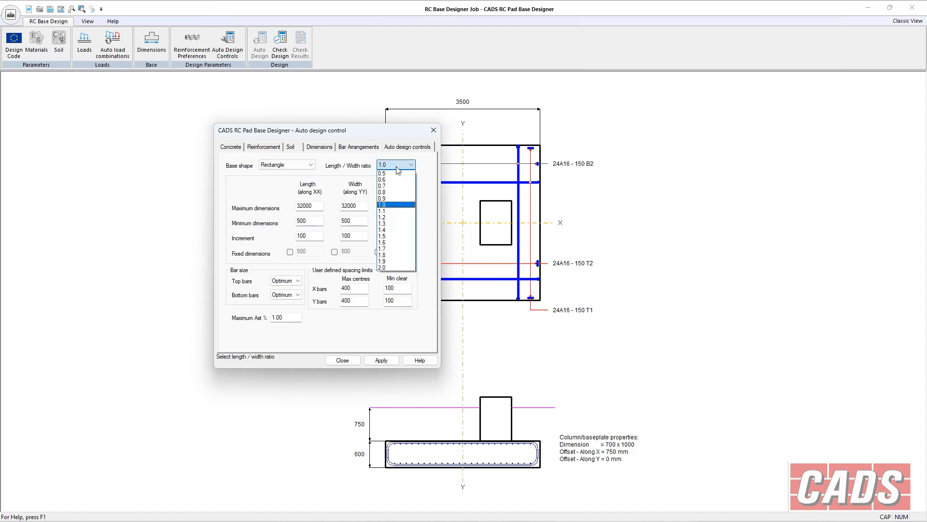
pyautogui.click(397, 167)
pyautogui.click(294, 166)
pyautogui.click(295, 172)
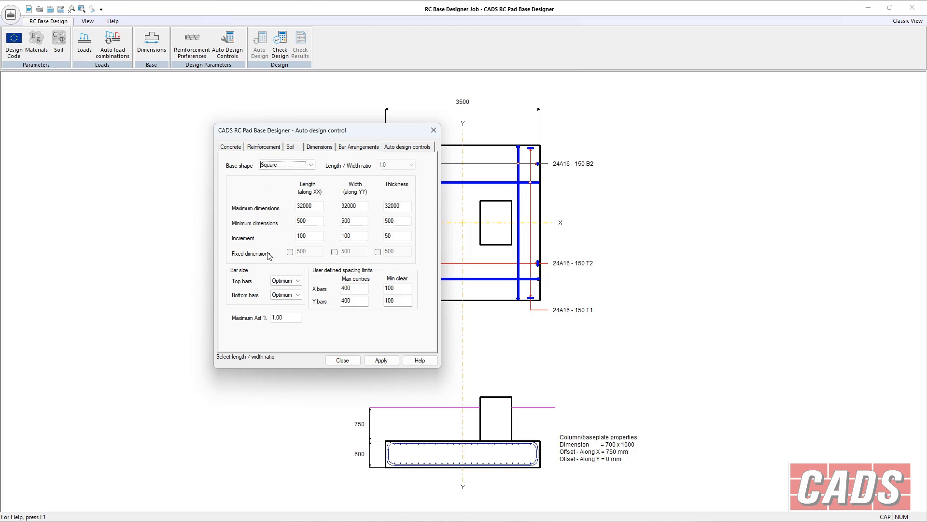
# - Try size 16 for the auto design top bars, and switch the size back to Optimum
pyautogui.click(294, 281)
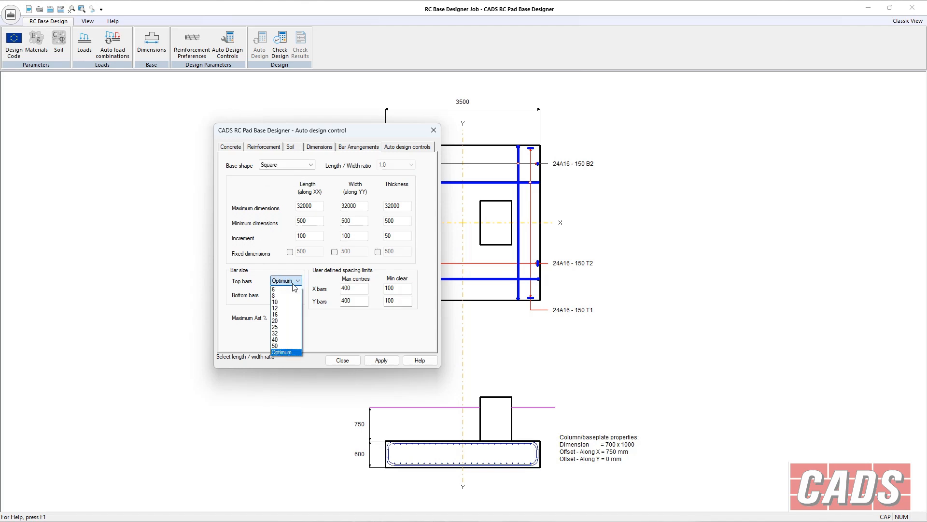
pyautogui.click(294, 315)
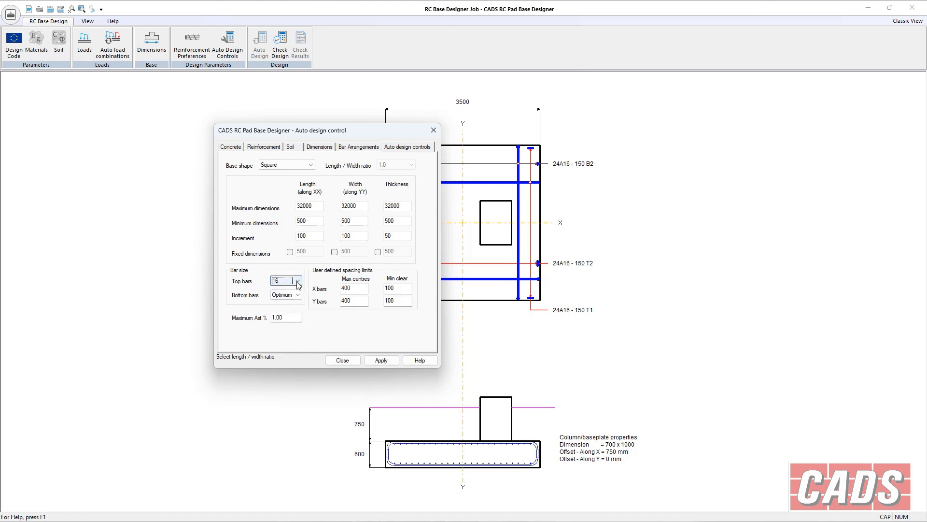
pyautogui.click(297, 281)
pyautogui.click(287, 352)
# - Apply the auto design controls and close the dialog
pyautogui.click(354, 288)
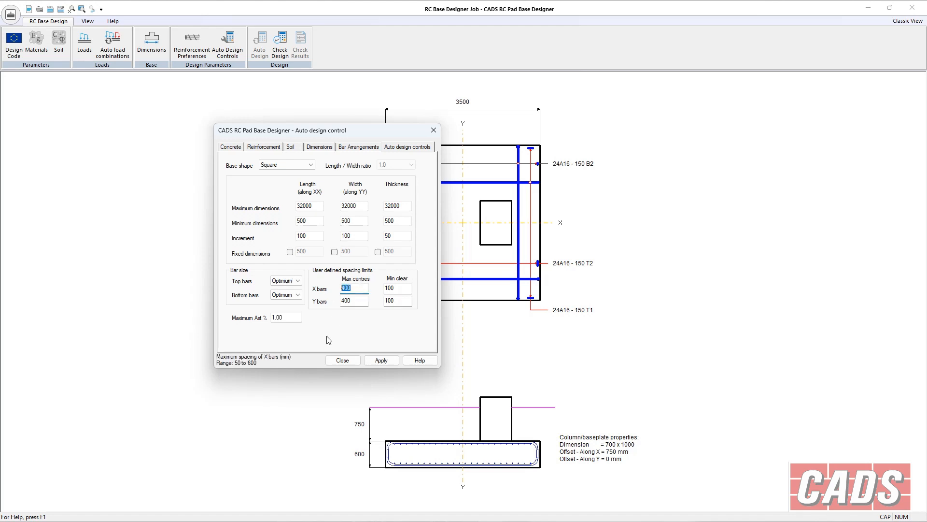
pyautogui.click(381, 361)
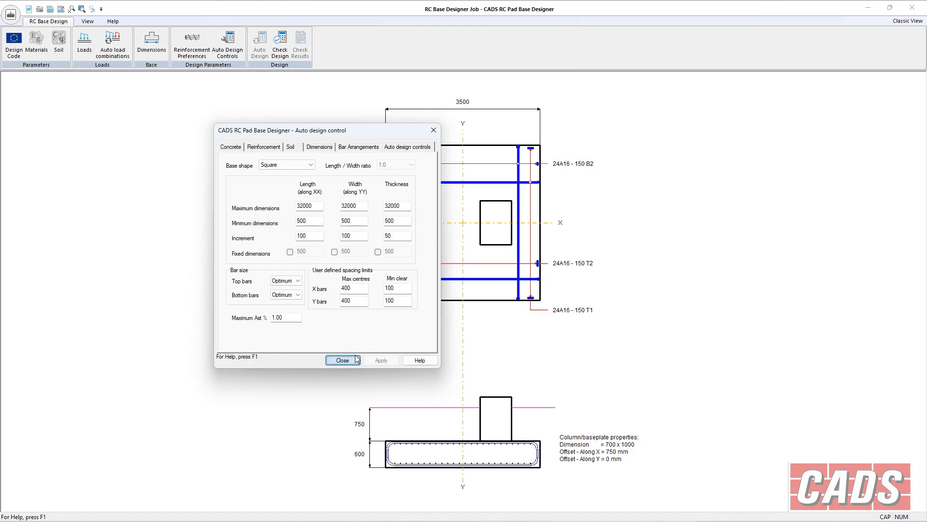
pyautogui.click(343, 360)
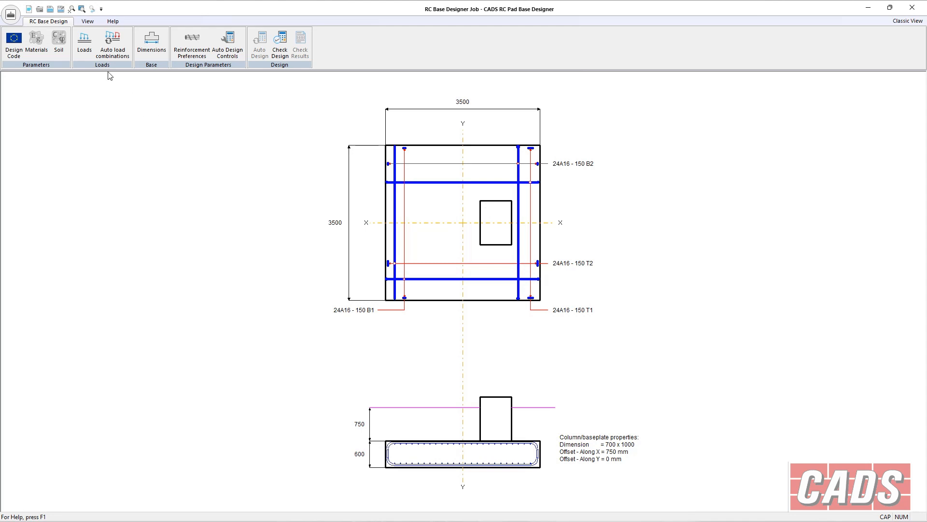
# - Open the loads and examine the dead, imposed and wind load inputs for automatic load combinations
pyautogui.click(85, 45)
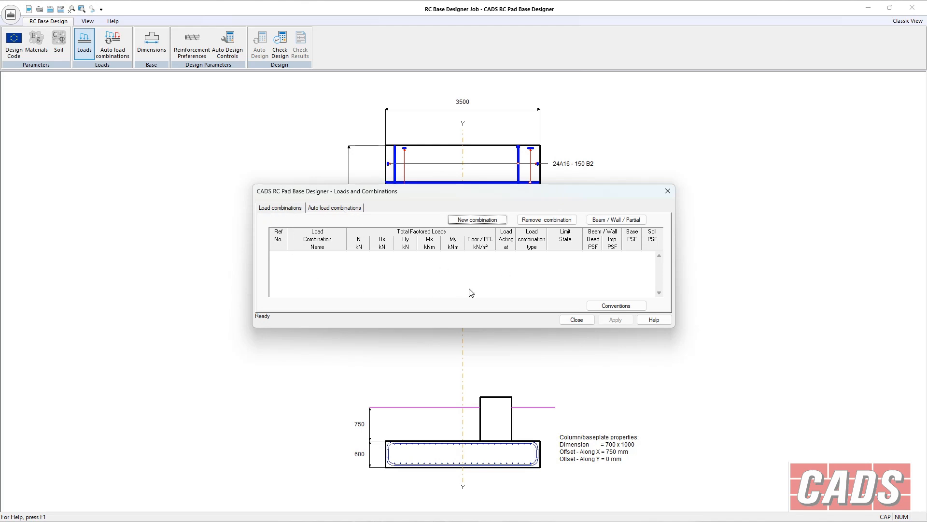
pyautogui.click(328, 208)
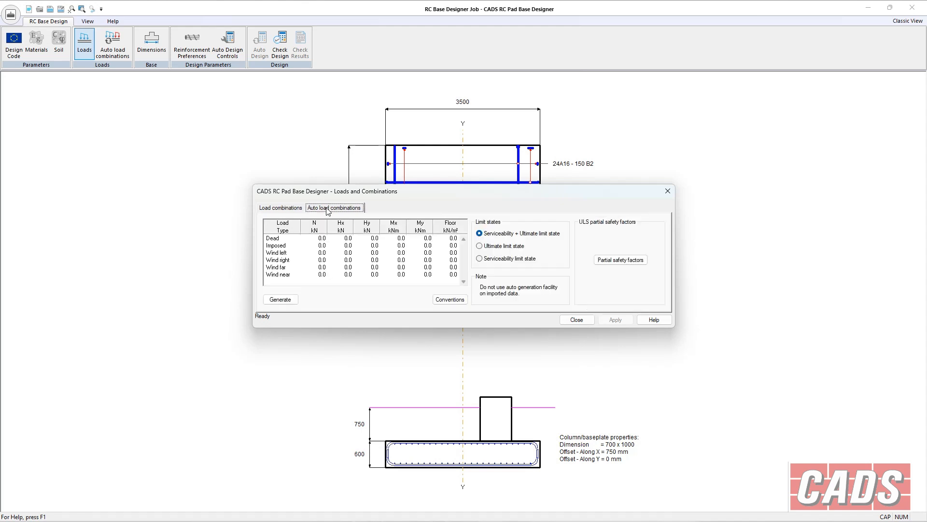
pyautogui.click(326, 238)
pyautogui.click(326, 245)
pyautogui.click(326, 253)
pyautogui.click(325, 260)
pyautogui.click(326, 274)
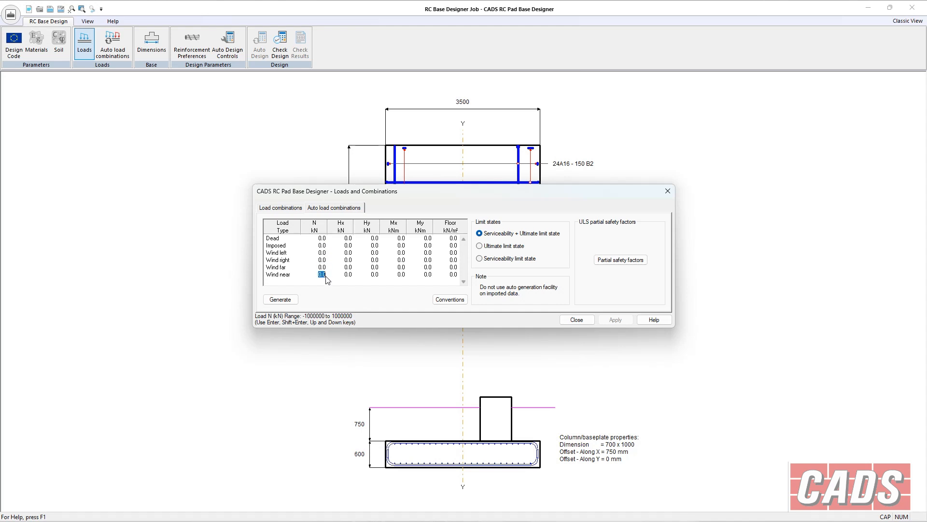
pyautogui.click(324, 246)
pyautogui.click(323, 238)
# - Create a new manual load combination named LC1
pyautogui.click(281, 208)
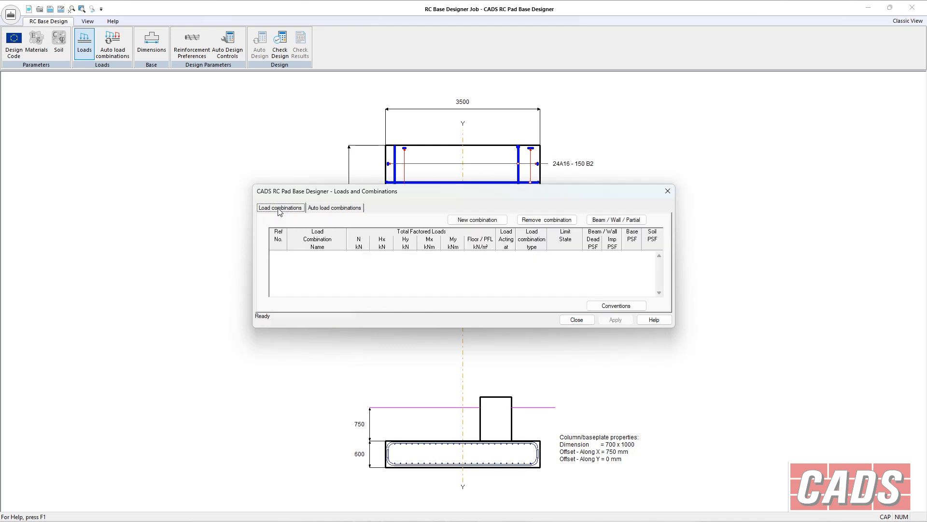
pyautogui.click(478, 220)
pyautogui.press('capslock')
pyautogui.write('lc1')
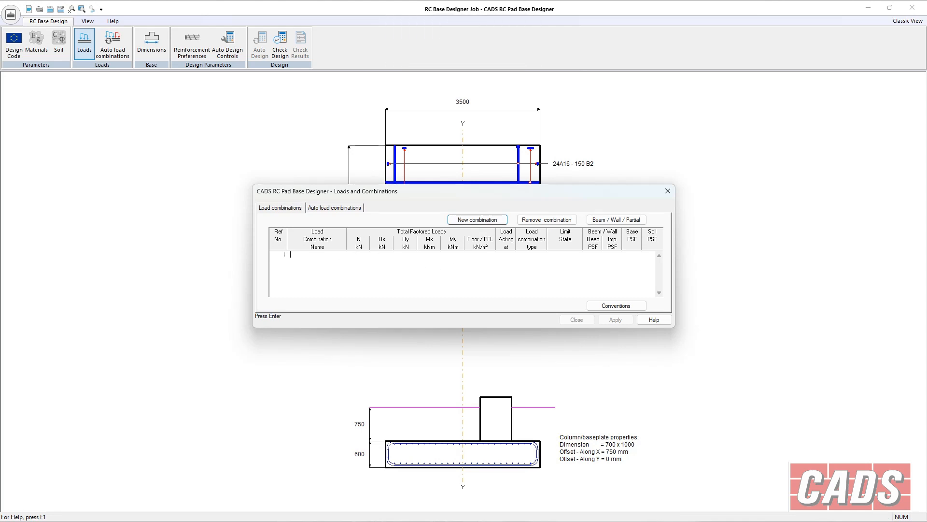
pyautogui.press('capslock')
pyautogui.write('LC1')
pyautogui.press('Return')
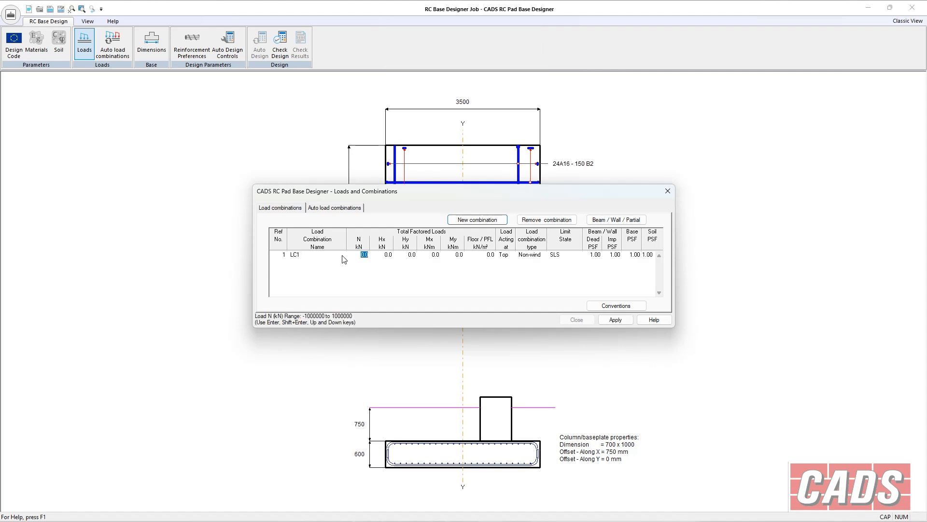
# - Set LC1's loads to N 1000 kN, Hx 200 kN, My 300 kNm and a floor load of 1 kN/m²
pyautogui.write('1000')
pyautogui.press('Return')
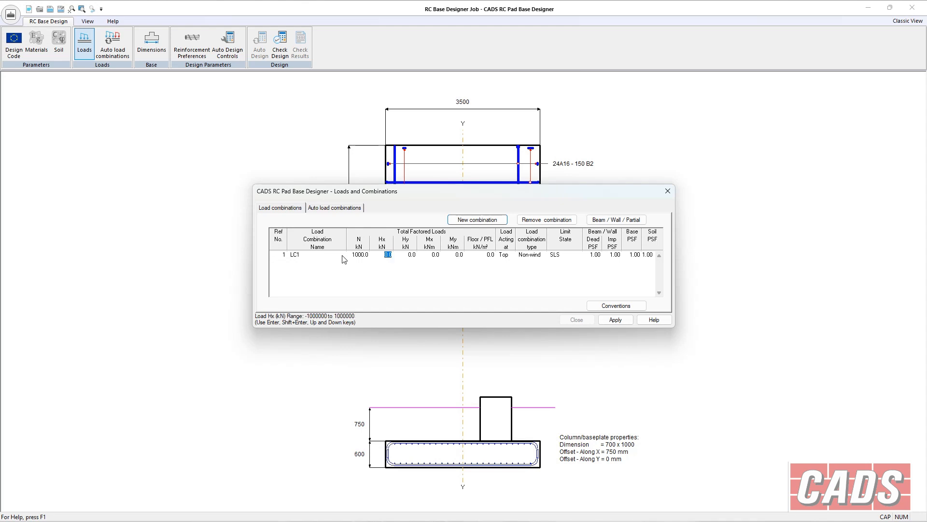
pyautogui.write('200')
pyautogui.press('Return')
pyautogui.press('Return')
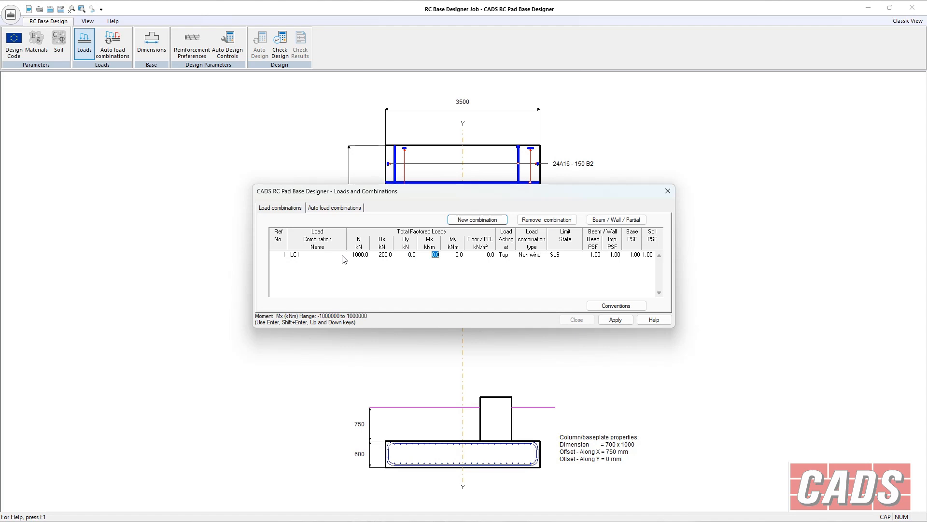
pyautogui.press('Return')
pyautogui.write('3')
pyautogui.press('Return')
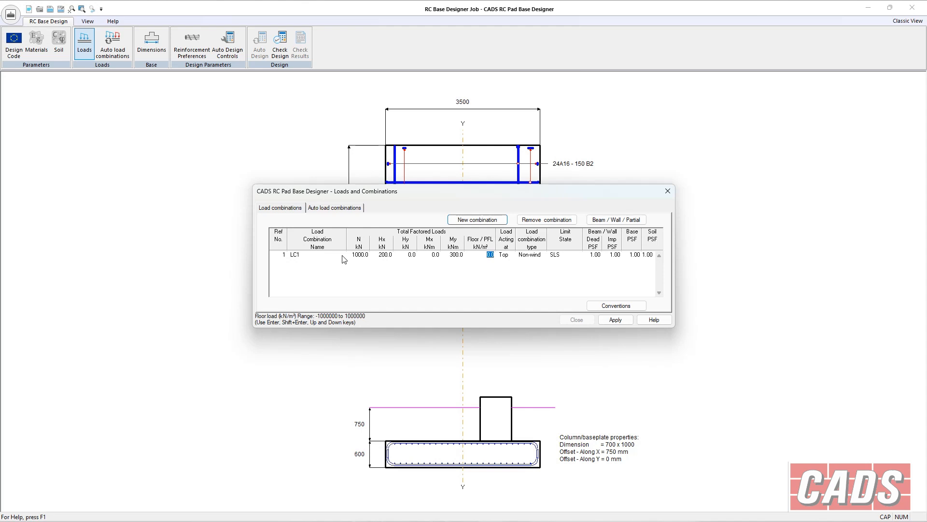
pyautogui.write('1')
pyautogui.press('Return')
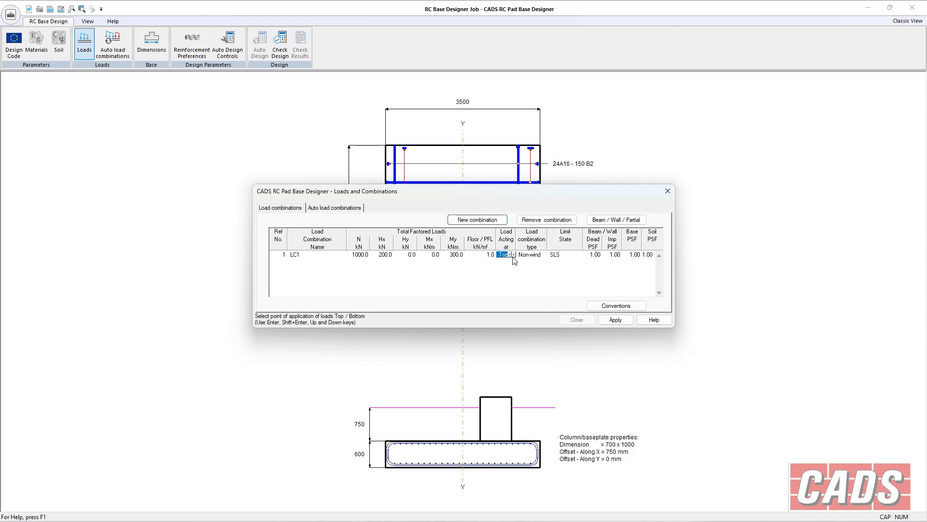
# - Set LC1's load combination type to Wind and go through its limit state and partial safety factors
pyautogui.click(531, 256)
pyautogui.click(544, 255)
pyautogui.click(555, 255)
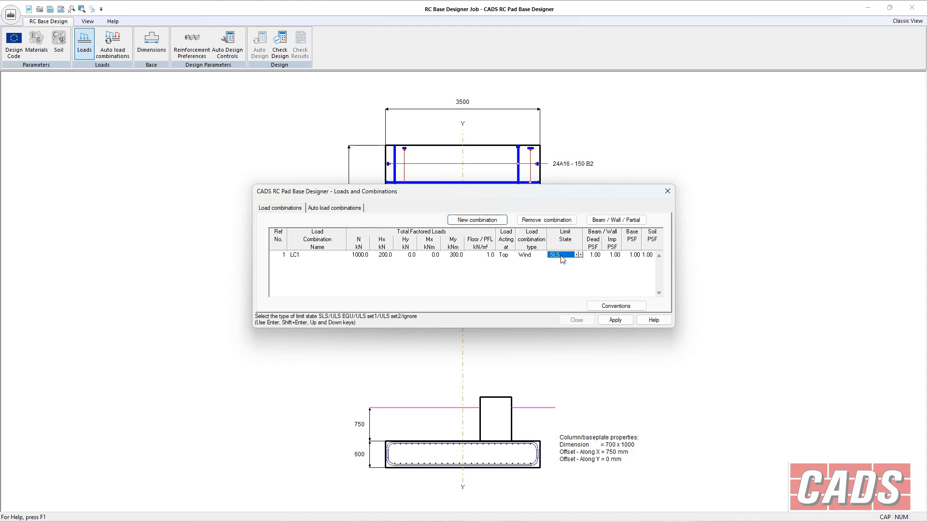
pyautogui.click(595, 258)
pyautogui.click(619, 259)
pyautogui.click(650, 258)
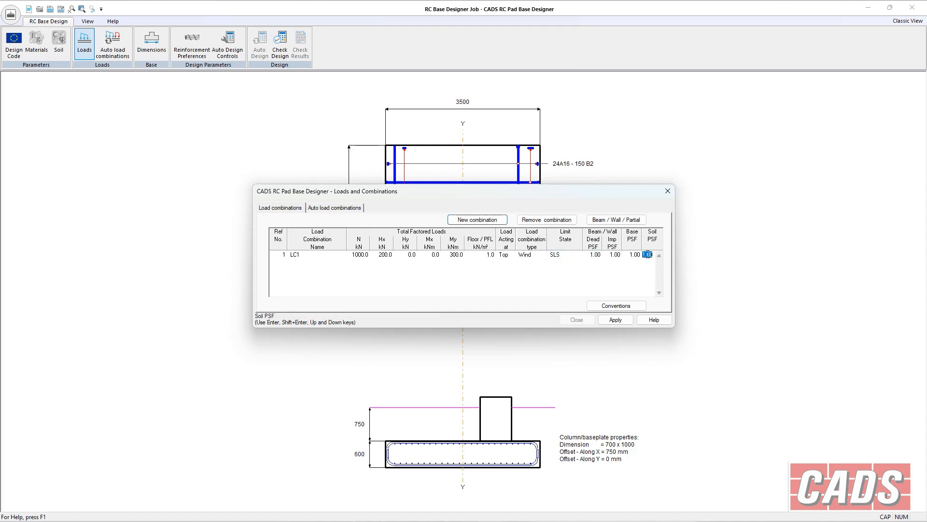
# - Add a second load combination named LC2 below LC1
pyautogui.press('Return')
pyautogui.write('LC')
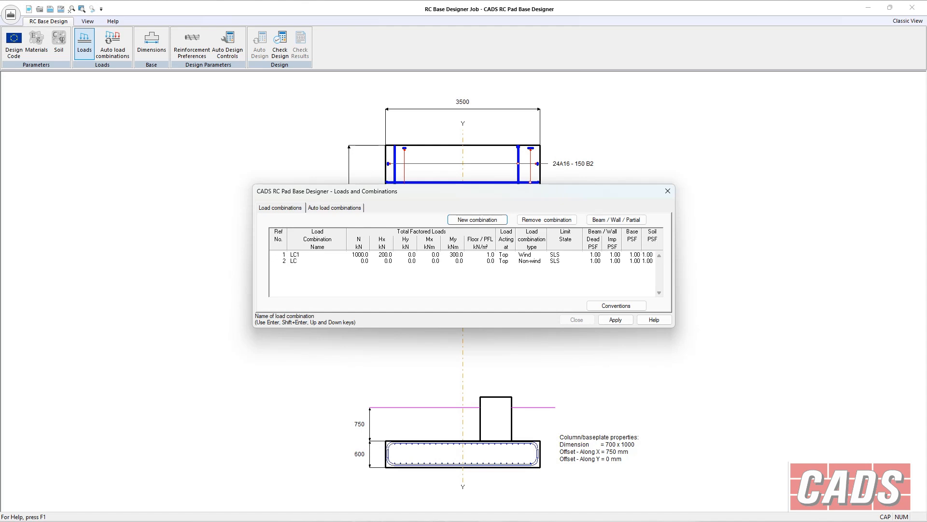
pyautogui.write('2')
pyautogui.press('Return')
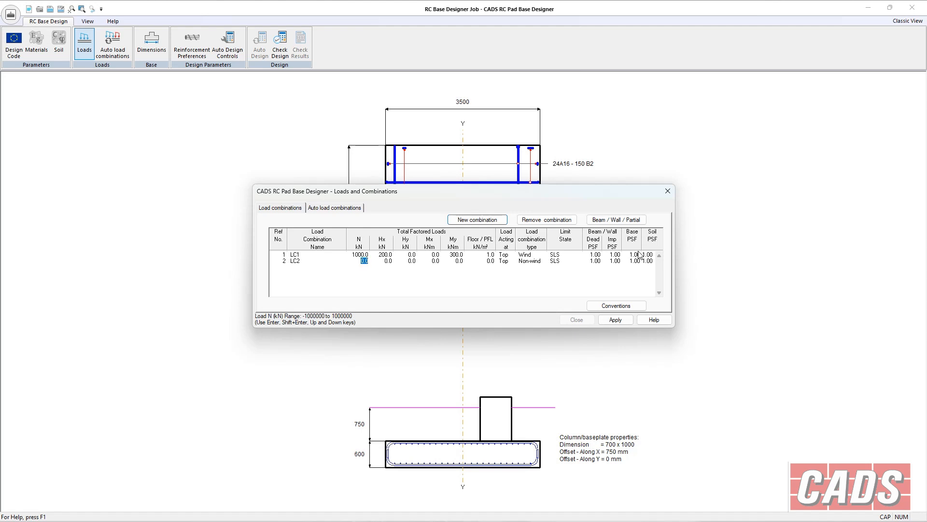
# - Set LC2's loads to N 1600 kN, Hx 300 kN, My 400 kNm and a floor load of 1 kN/m²
pyautogui.write('16')
pyautogui.press('Return')
pyautogui.write('300')
pyautogui.press('Return')
pyautogui.press('Return')
pyautogui.press('Return')
pyautogui.press('Return')
pyautogui.write('1')
pyautogui.press('Return')
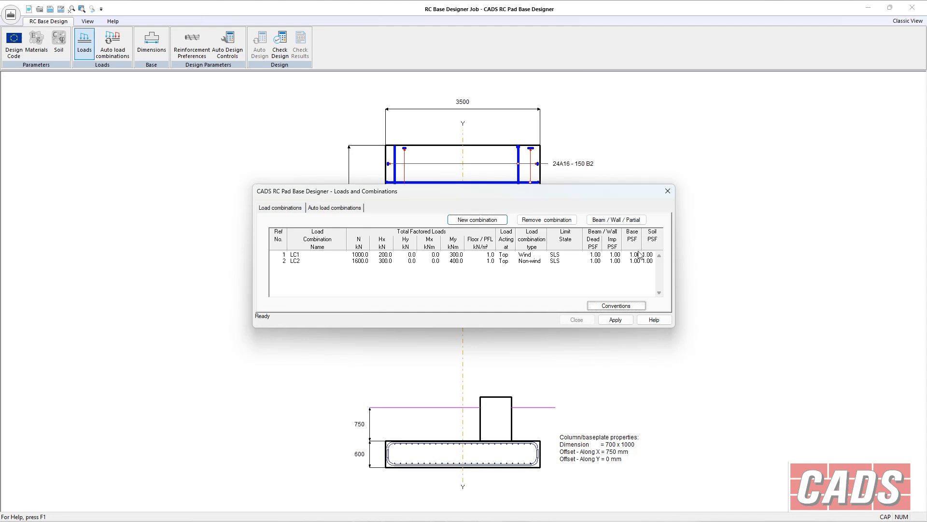
# - Set LC2's combination type to Wind and its limit state to ULS-Set1, and go through its partial safety factors
pyautogui.click(538, 261)
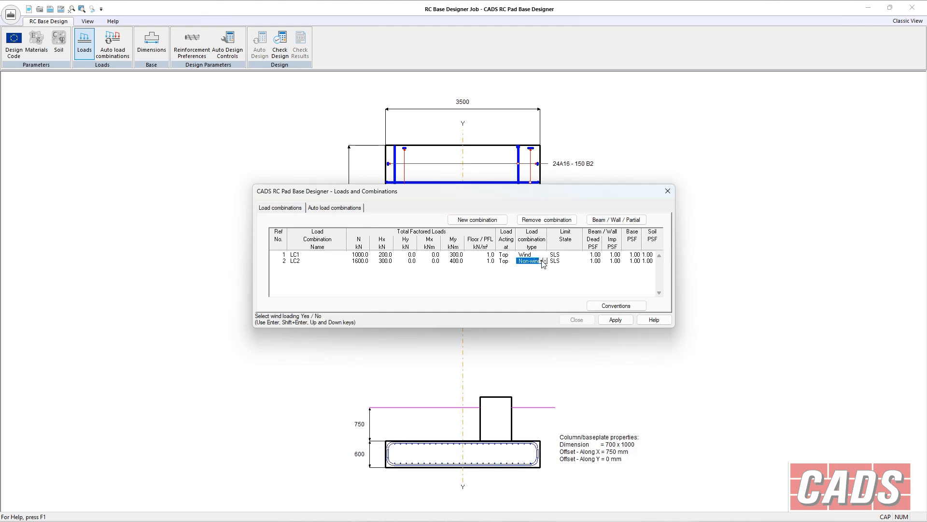
pyautogui.click(545, 261)
pyautogui.click(556, 264)
pyautogui.click(582, 261)
pyautogui.click(582, 261)
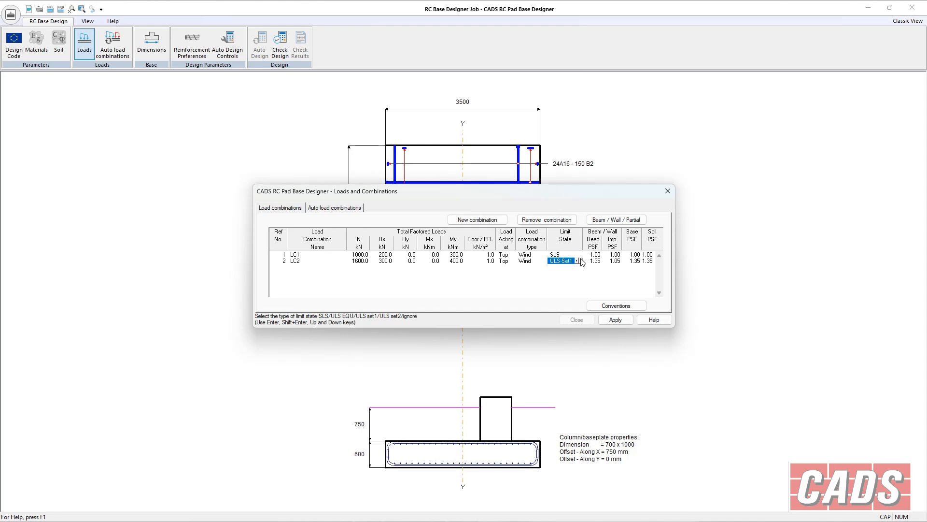
pyautogui.click(595, 261)
pyautogui.click(615, 261)
pyautogui.click(635, 261)
pyautogui.click(648, 261)
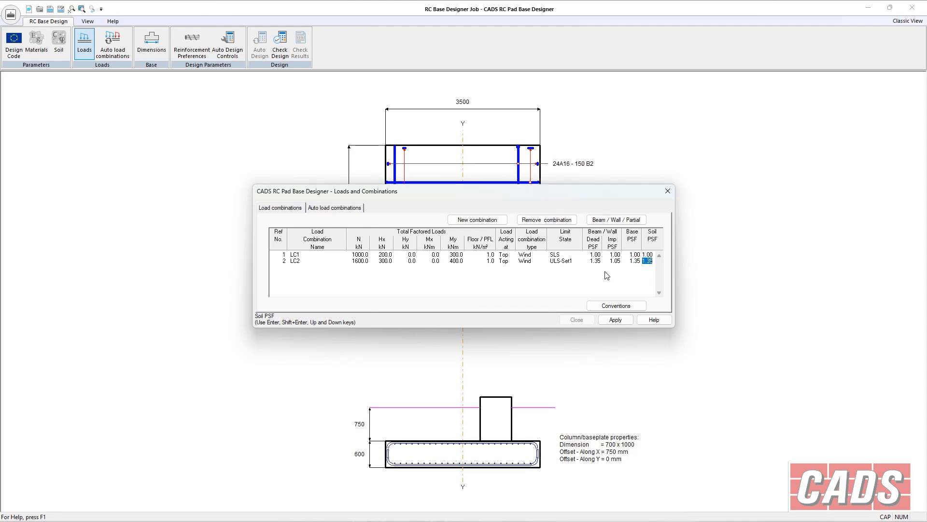
# - In the ground beam loads, activate the two ignored beams, setting the first of them to X beam2
pyautogui.click(616, 220)
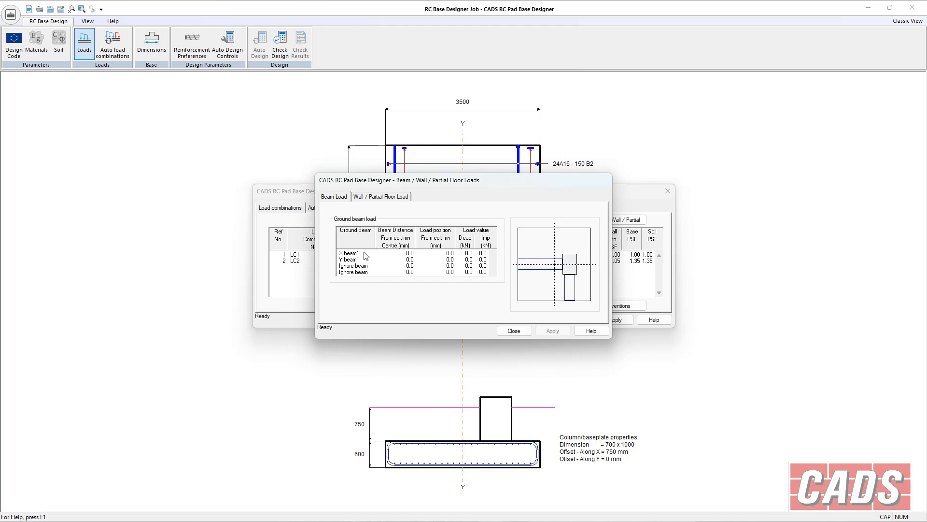
pyautogui.click(360, 266)
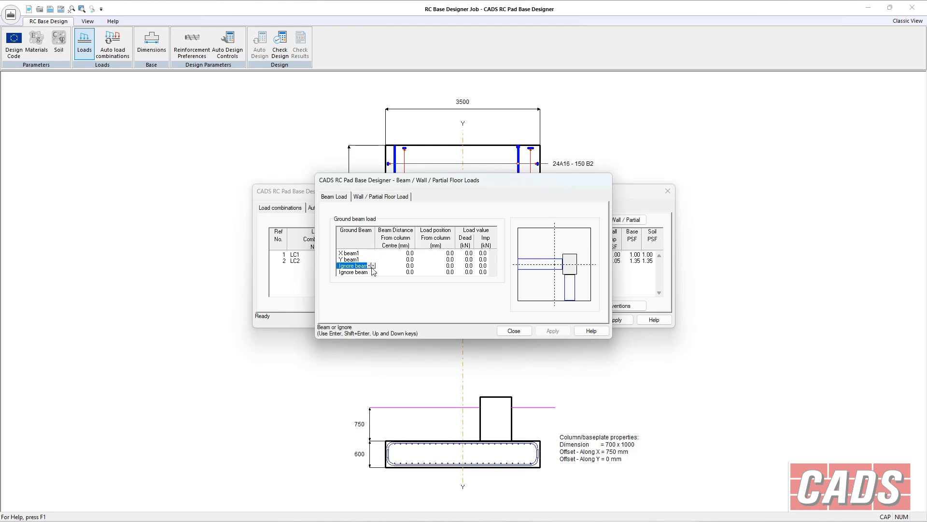
pyautogui.click(374, 266)
pyautogui.click(374, 272)
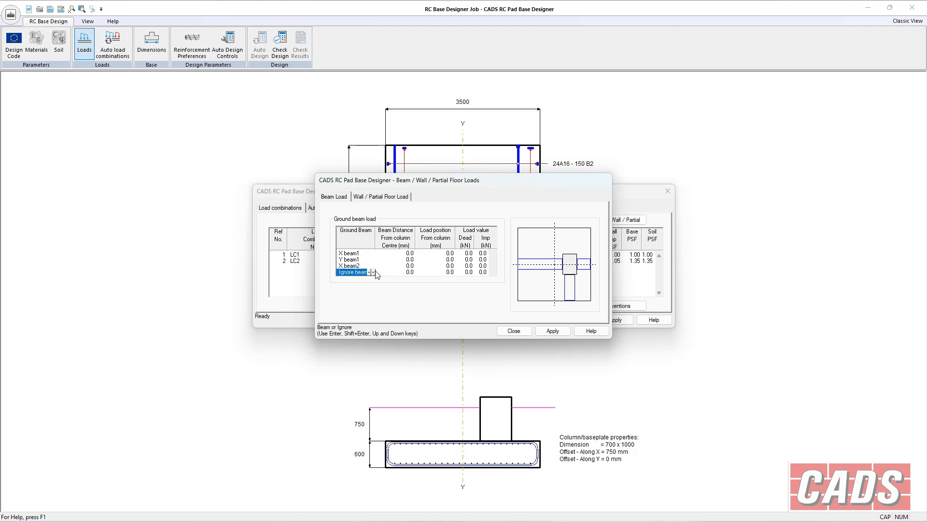
pyautogui.click(373, 272)
# - Examine the wall and partial floor load inputs, keep the floor load on the full area, and leave the additional loads
pyautogui.click(386, 198)
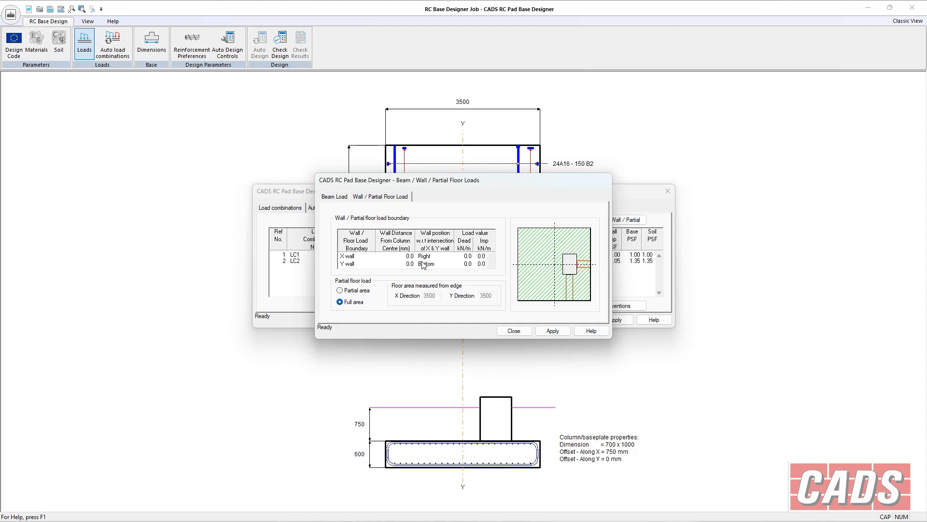
pyautogui.click(357, 290)
pyautogui.click(354, 302)
pyautogui.click(410, 264)
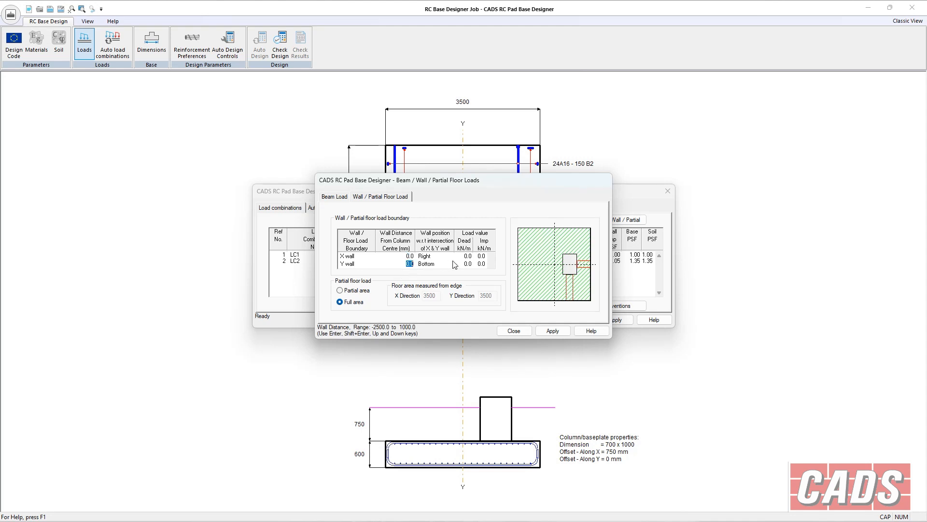
pyautogui.click(482, 264)
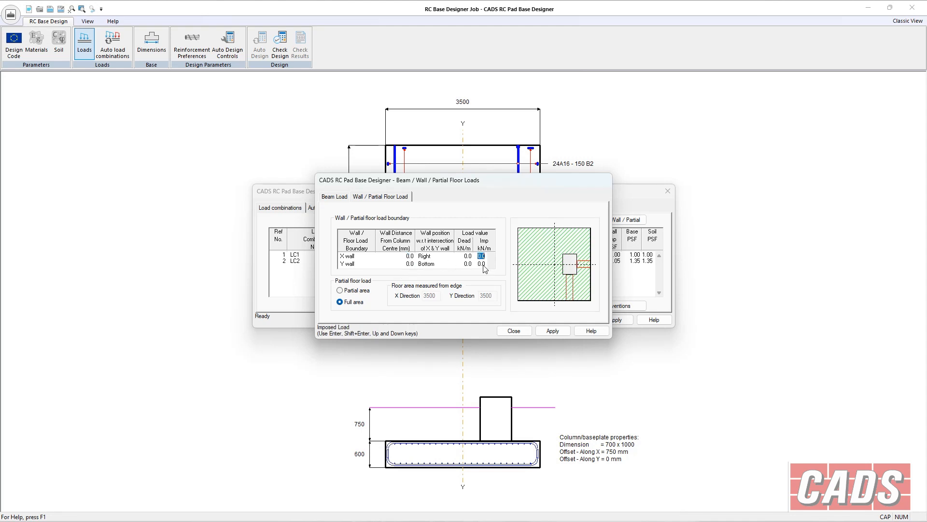
pyautogui.click(519, 333)
pyautogui.click(506, 285)
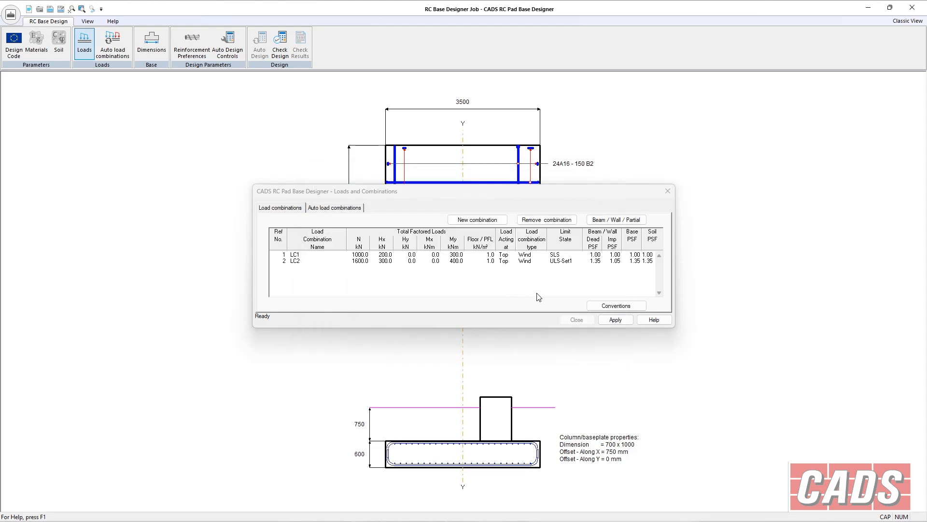
# - Apply the load combinations without auto designing a base for them, and leave the loads
pyautogui.click(612, 321)
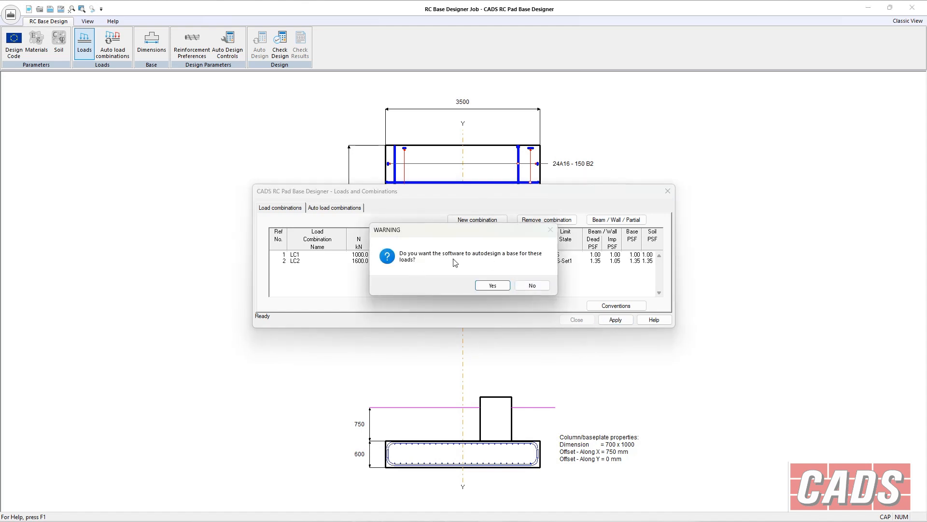
pyautogui.moveTo(480, 233); pyautogui.dragTo(459, 222)
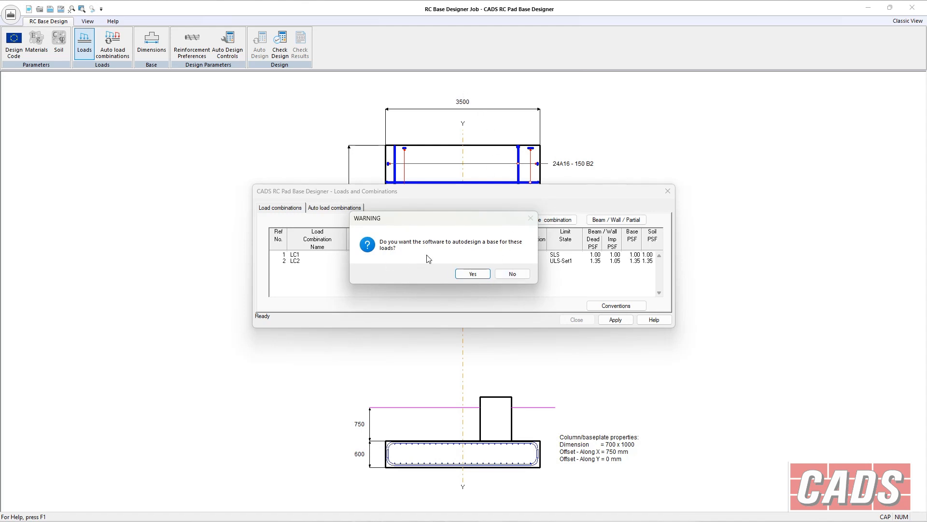
pyautogui.click(510, 277)
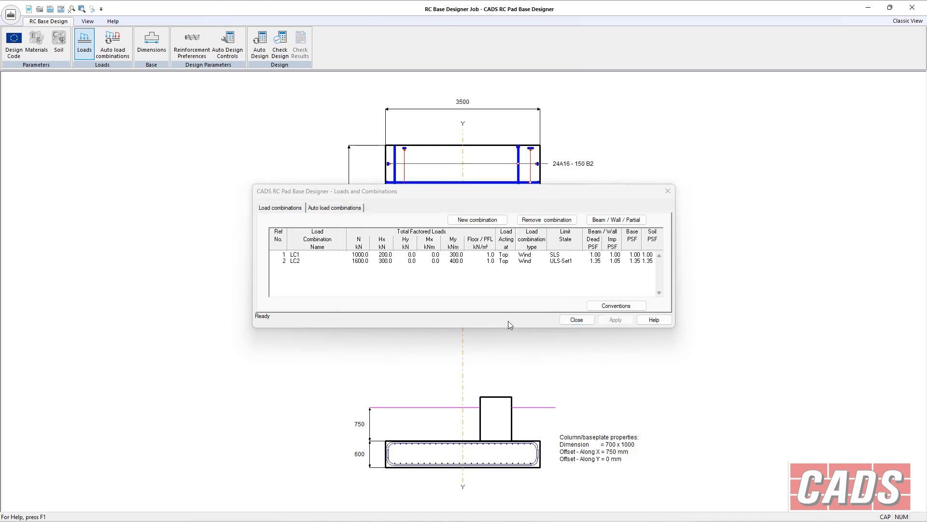
pyautogui.click(578, 319)
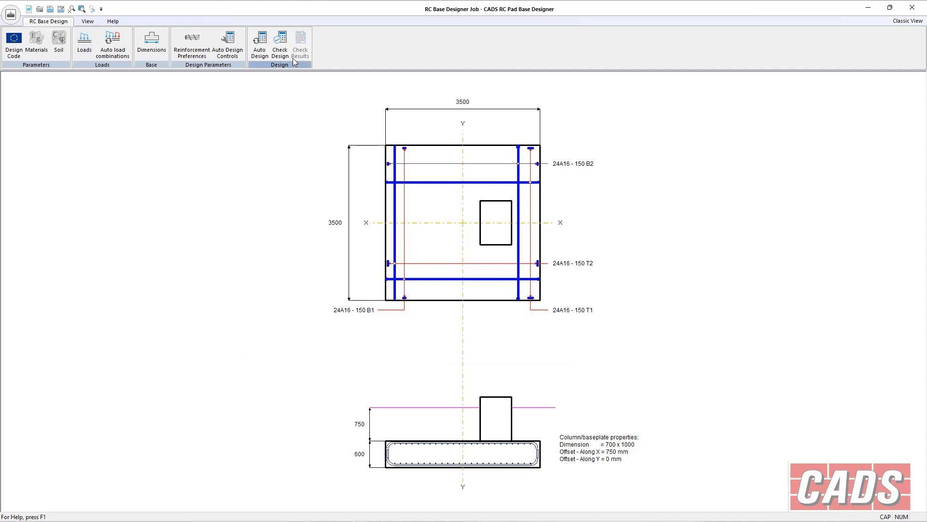
# - Run a design check on the current base and examine the full results summary
pyautogui.click(281, 50)
pyautogui.moveTo(250, 112); pyautogui.dragTo(240, 95)
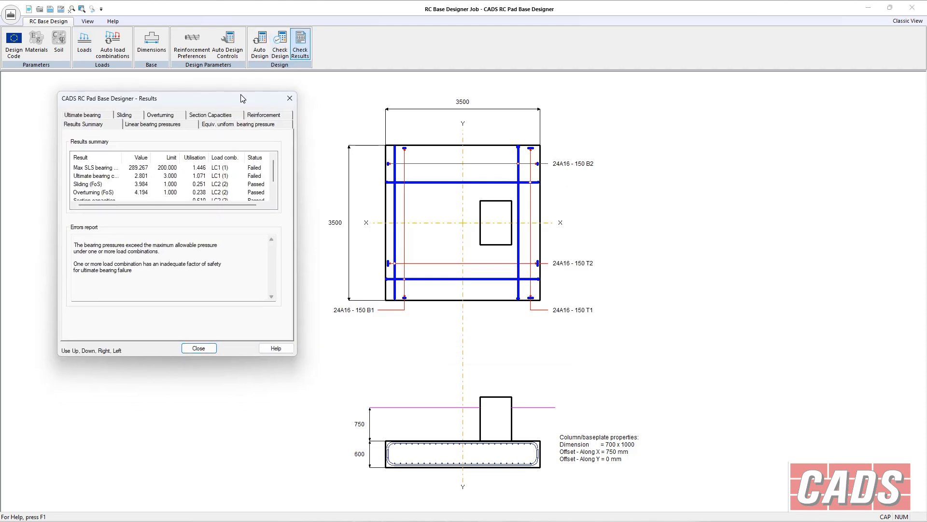
pyautogui.moveTo(273, 168)
pyautogui.mouseDown()
pyautogui.moveTo(273, 188)
pyautogui.moveTo(274, 159)
pyautogui.mouseUp()
pyautogui.click(103, 168)
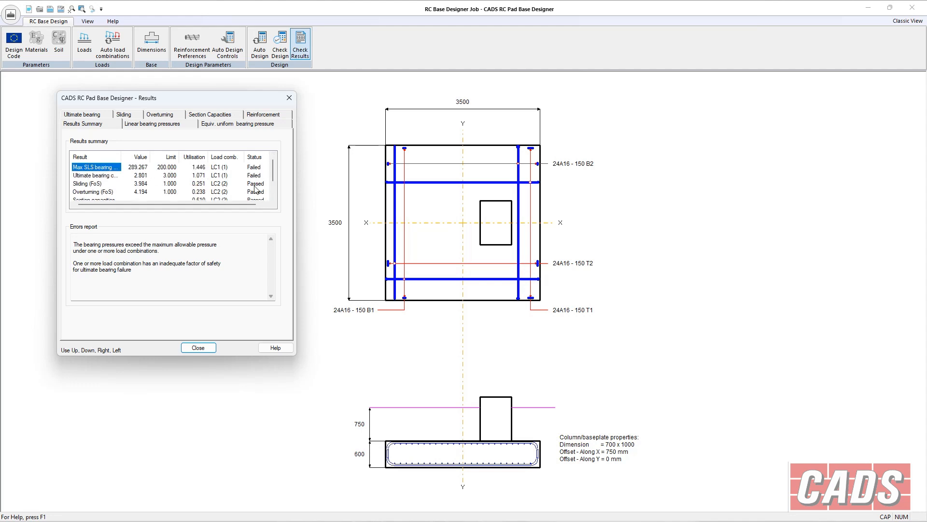
pyautogui.moveTo(276, 168); pyautogui.dragTo(274, 176)
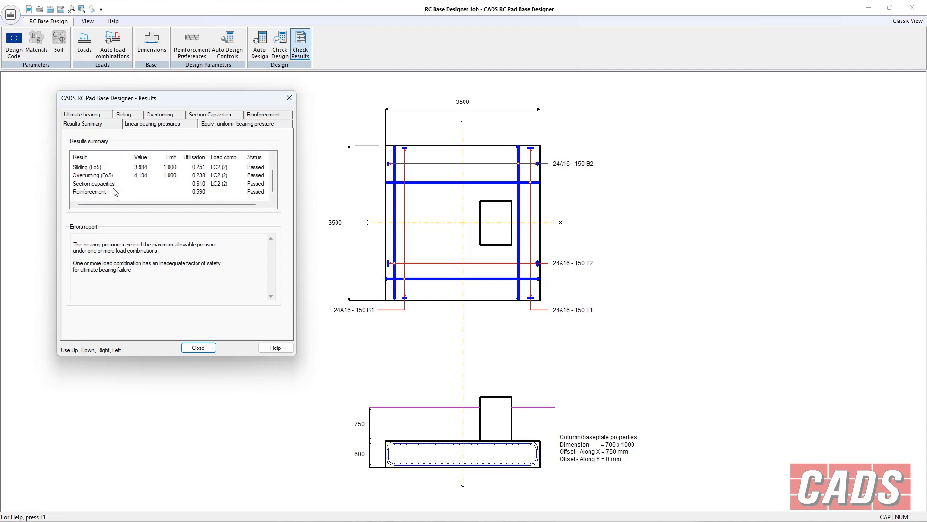
pyautogui.moveTo(274, 183); pyautogui.dragTo(274, 171)
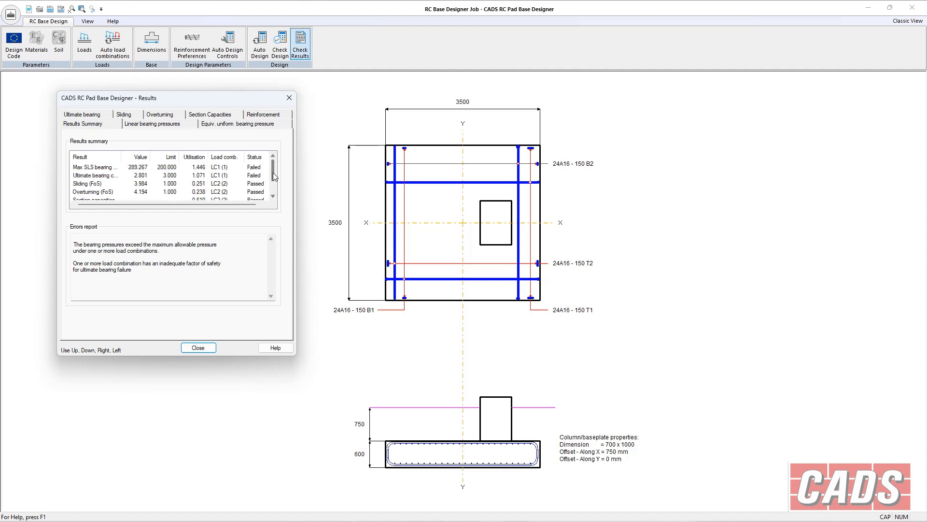
# - Examine the ultimate bearing capacity and maximum SLS bearing pressure results in full, and close the results
pyautogui.click(103, 176)
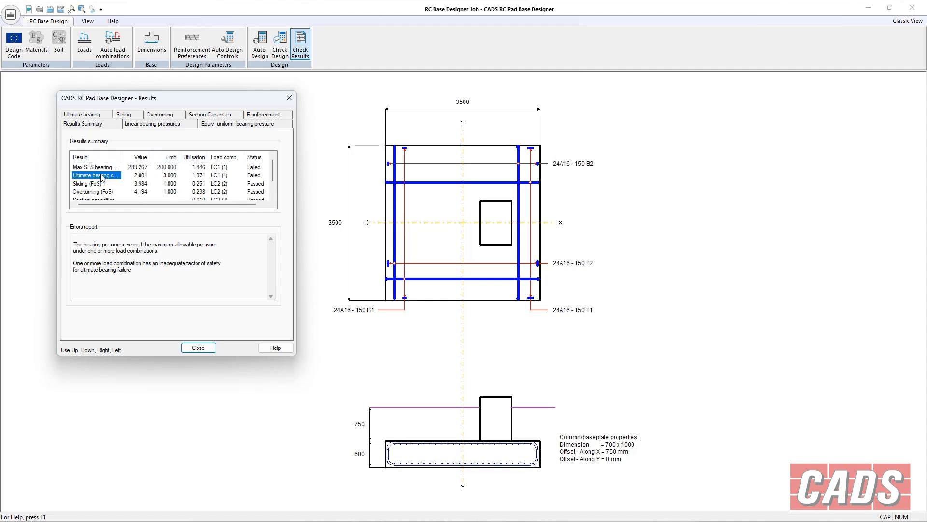
pyautogui.moveTo(125, 153); pyautogui.dragTo(152, 159)
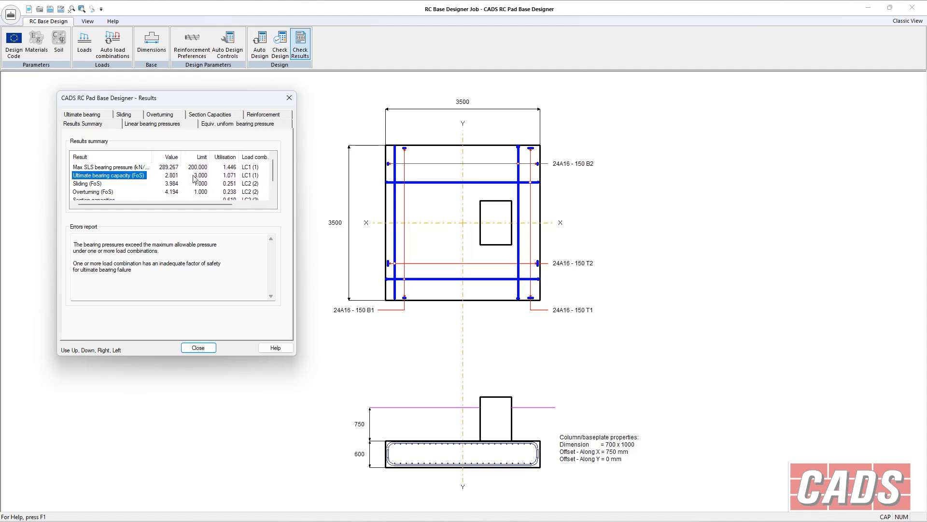
pyautogui.moveTo(152, 156); pyautogui.dragTo(124, 155)
pyautogui.click(116, 168)
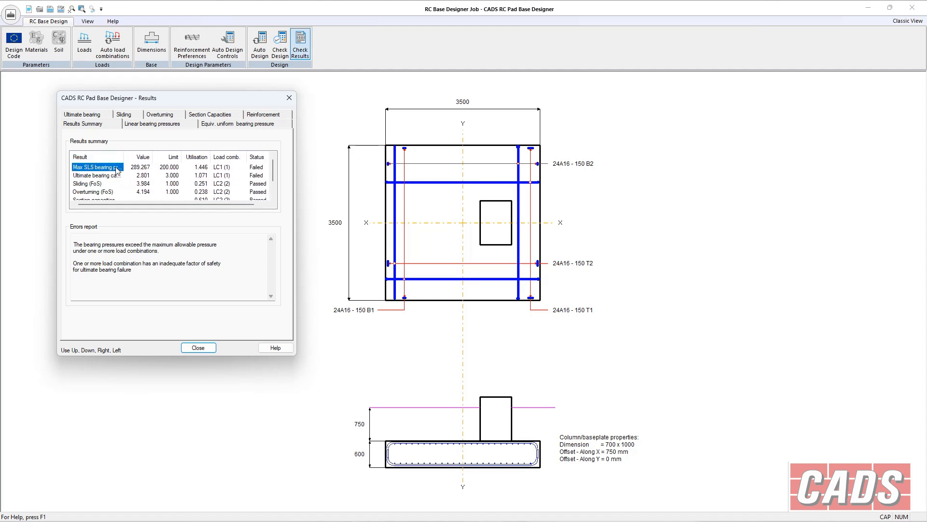
pyautogui.moveTo(124, 155); pyautogui.dragTo(141, 158)
pyautogui.doubleClick(153, 161)
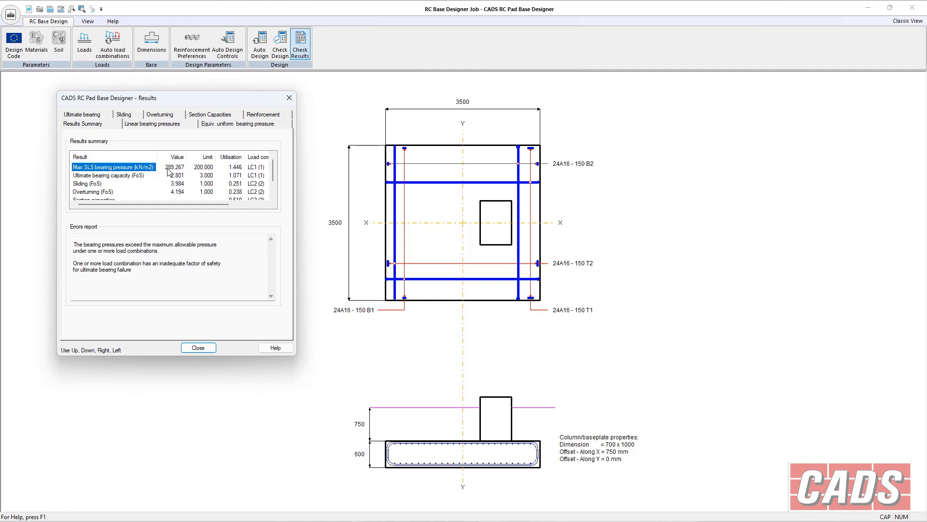
pyautogui.moveTo(157, 161); pyautogui.dragTo(127, 161)
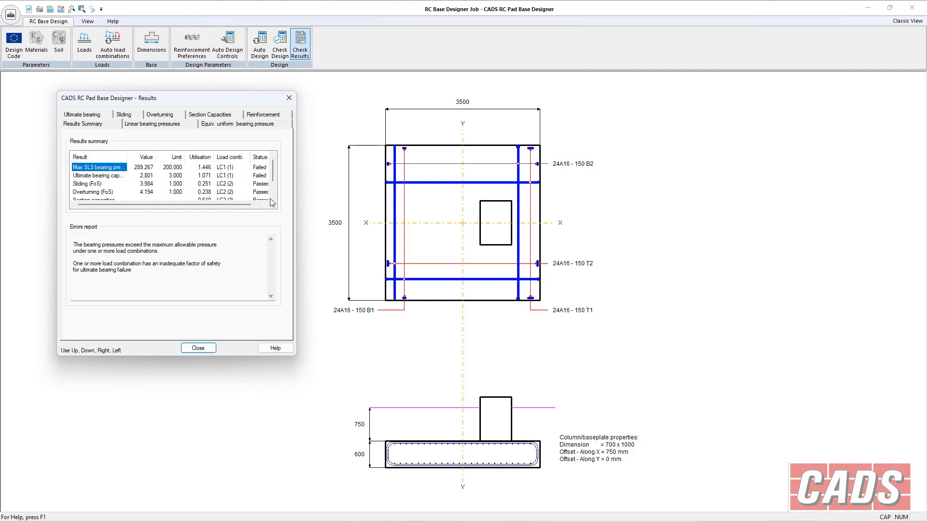
pyautogui.click(205, 345)
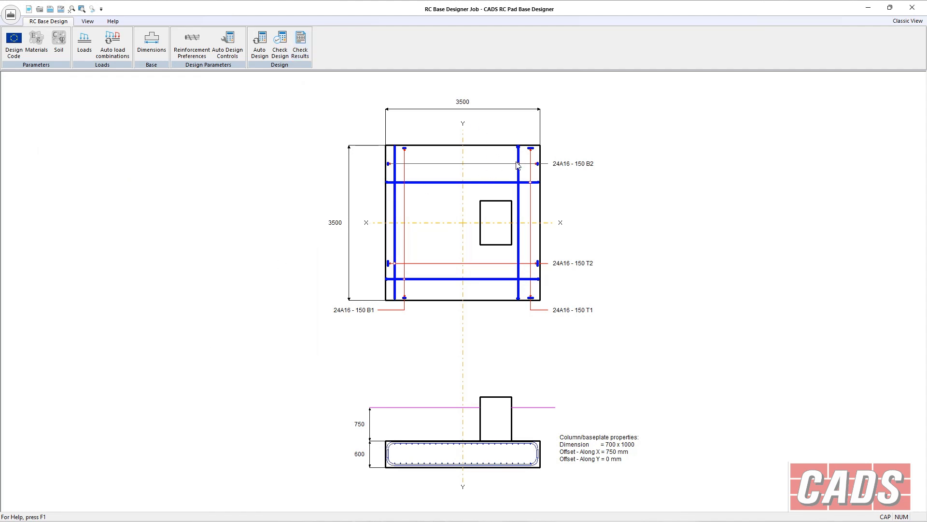
# - Review the base length in the base dimensions and close them without changes
pyautogui.click(152, 41)
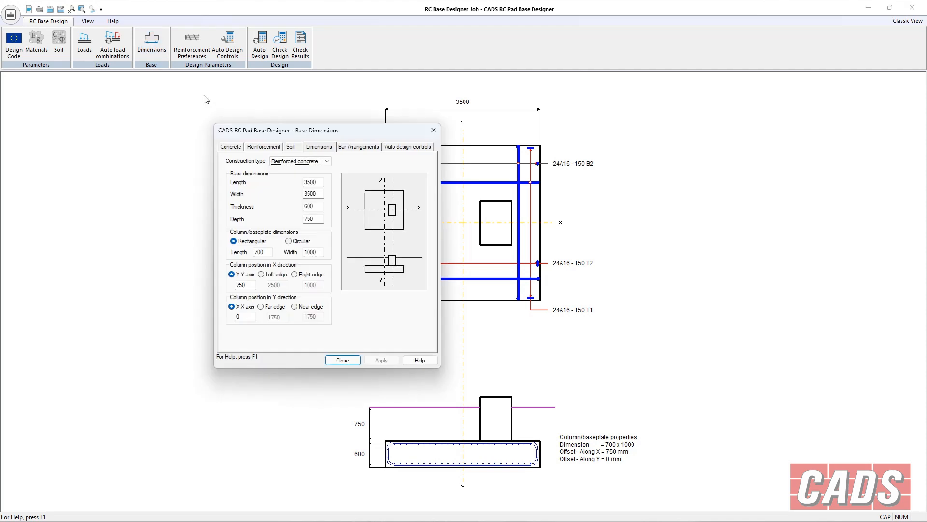
pyautogui.doubleClick(306, 180)
pyautogui.click(360, 360)
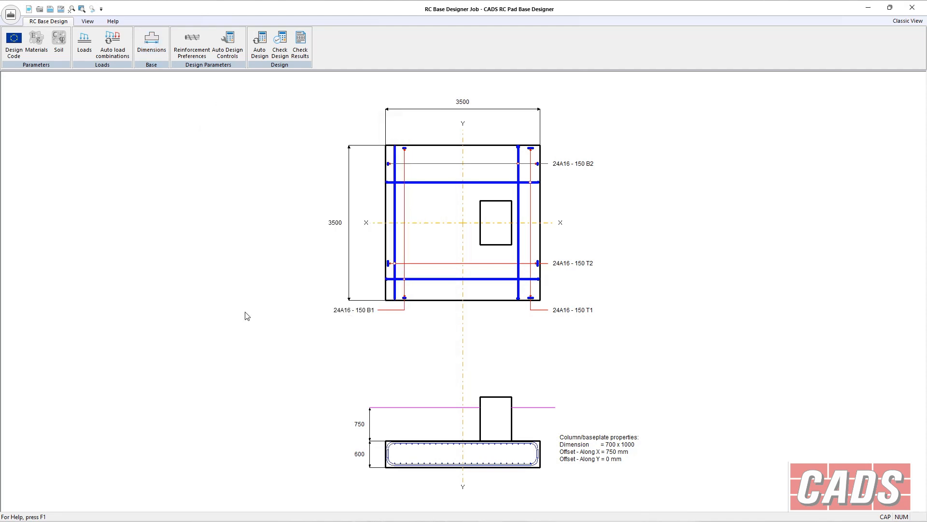
# - Auto design the base, examine the utilisation ratios for SLS bearing pressure and reinforcement, and accept the result
pyautogui.click(261, 47)
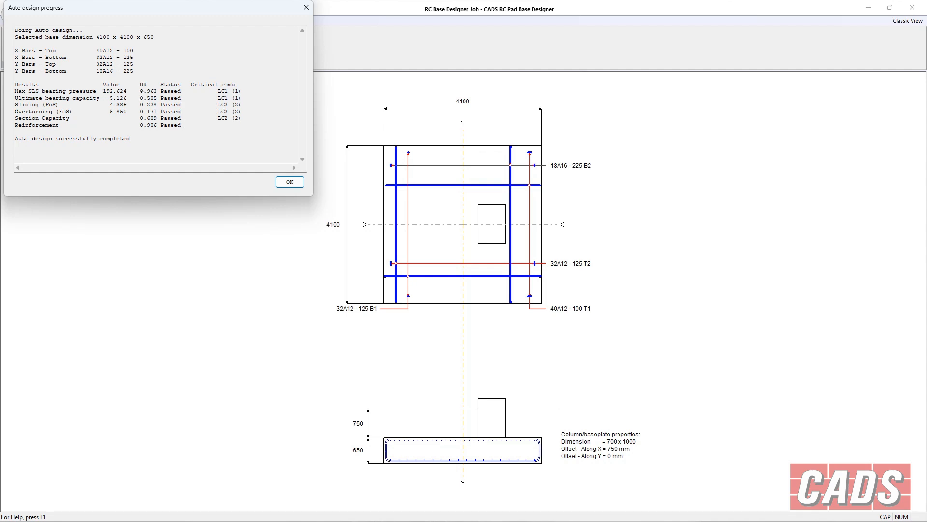
pyautogui.moveTo(139, 91); pyautogui.dragTo(180, 91)
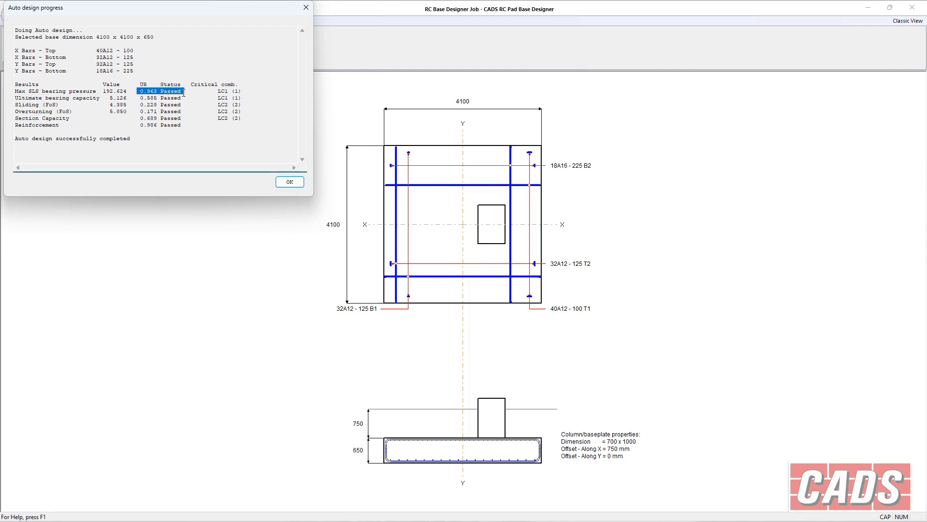
pyautogui.moveTo(185, 125); pyautogui.dragTo(140, 127)
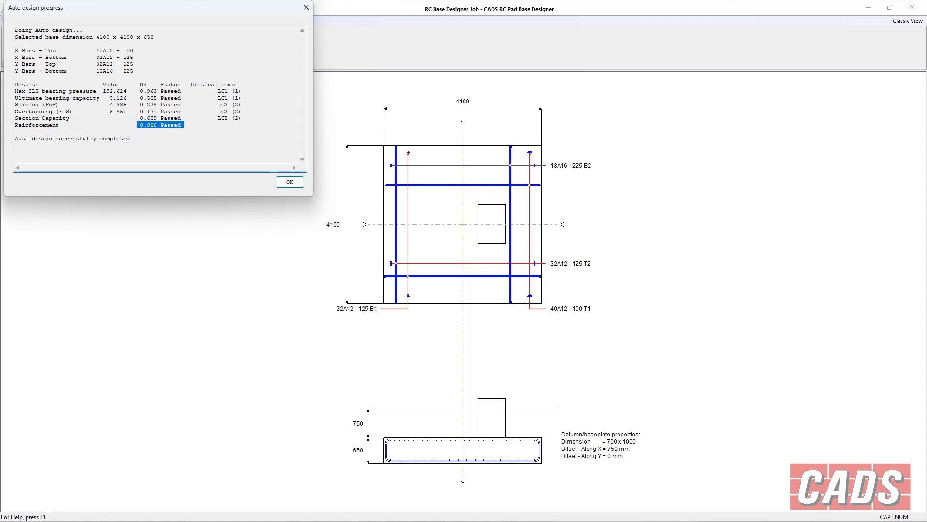
pyautogui.click(287, 184)
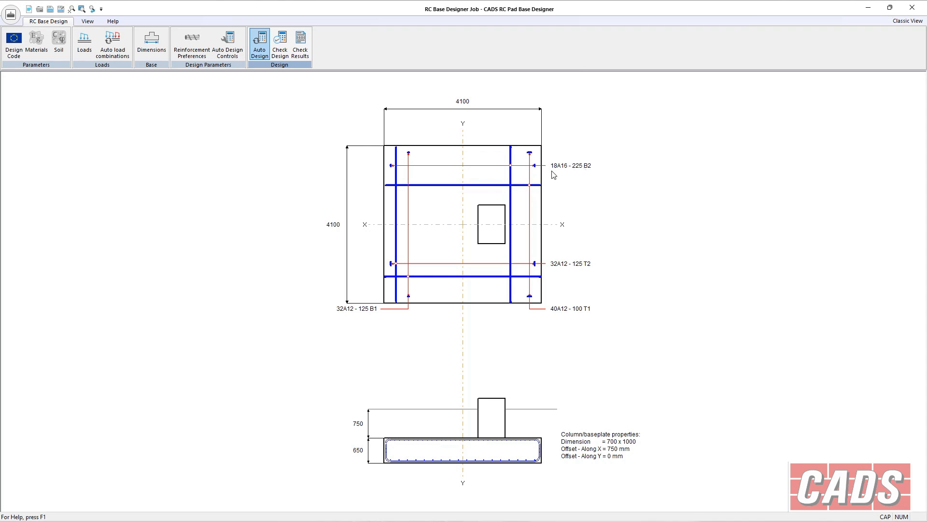
# - Set the bottom Y bars' spacing to 200 mm in the bar arrangements and apply the change
pyautogui.click(192, 42)
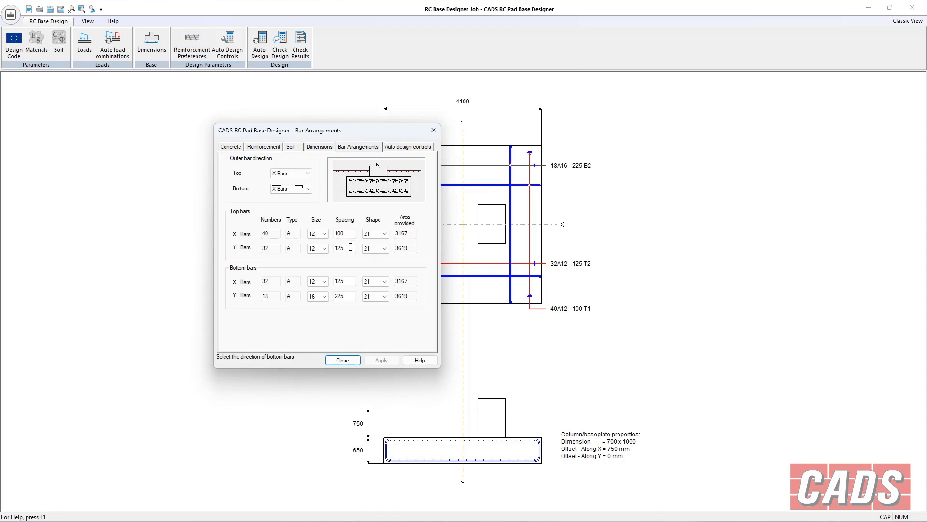
pyautogui.doubleClick(334, 296)
pyautogui.write('200')
pyautogui.press('Tab')
pyautogui.click(381, 360)
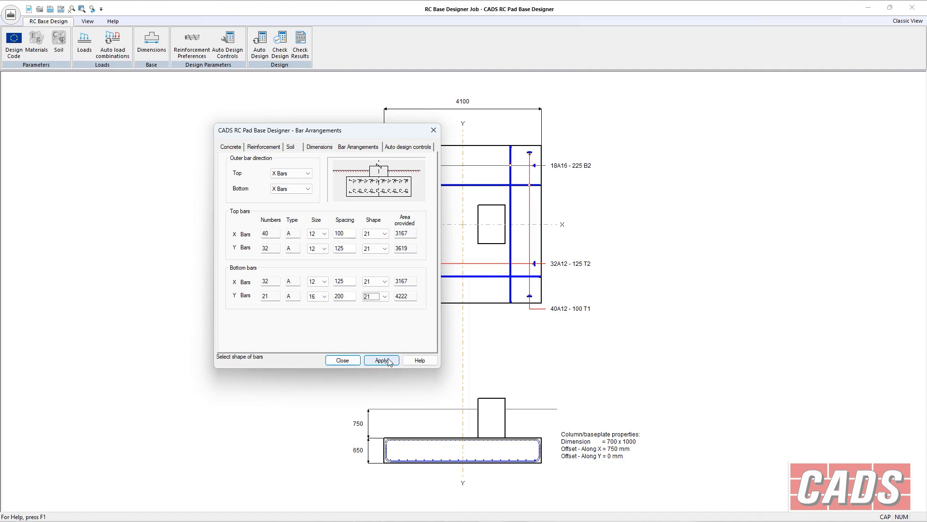
# - Close the bar arrangements, check the design of the base, review its results summary and close the results
pyautogui.click(342, 360)
pyautogui.click(280, 43)
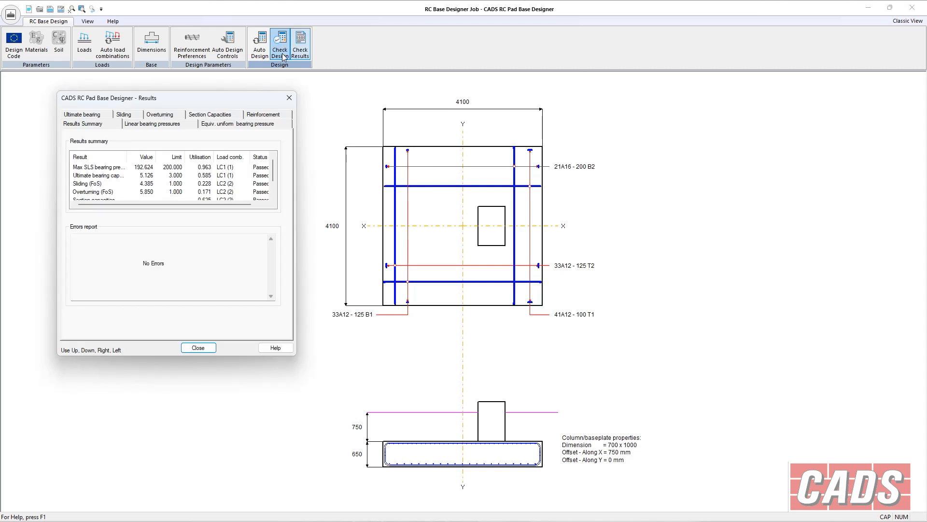
pyautogui.scroll(-2, 273, 194)
pyautogui.scroll(2, 273, 184)
pyautogui.click(198, 348)
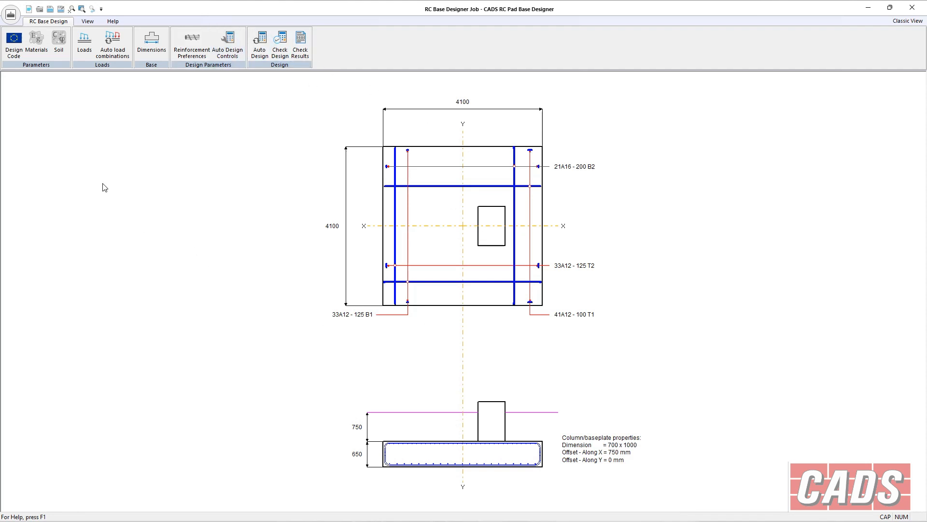
# - Open the print layout, choose the detailed printout, and clear and refill the print selection with all entities
pyautogui.click(11, 15)
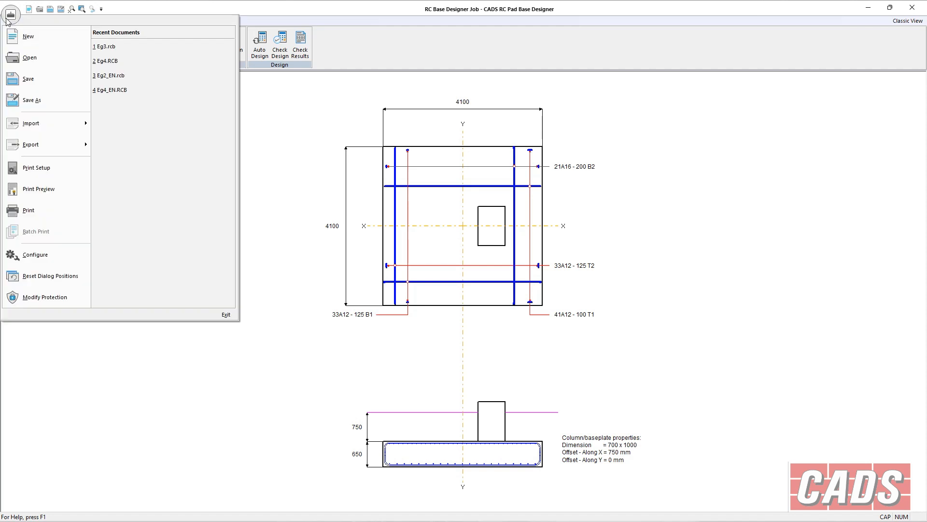
pyautogui.click(47, 190)
pyautogui.click(347, 313)
pyautogui.click(376, 311)
pyautogui.click(477, 207)
pyautogui.click(471, 226)
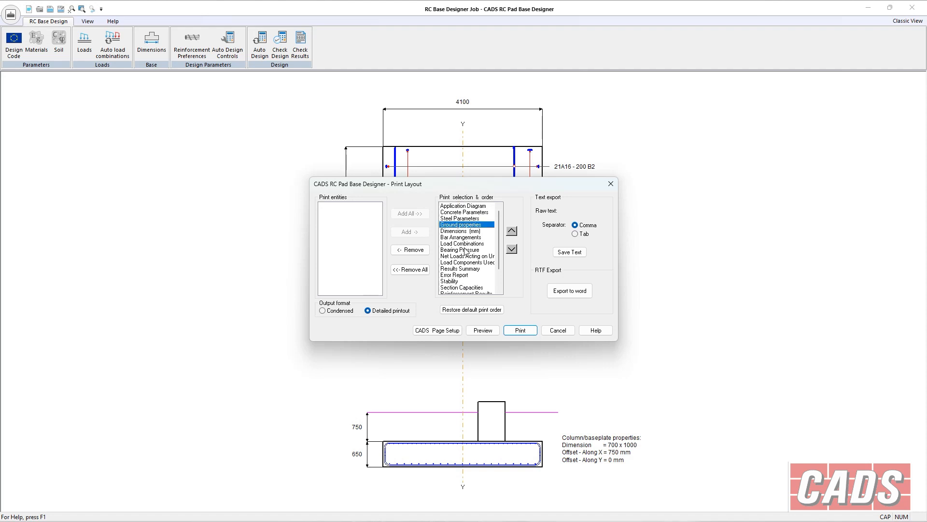
pyautogui.click(410, 270)
pyautogui.click(339, 237)
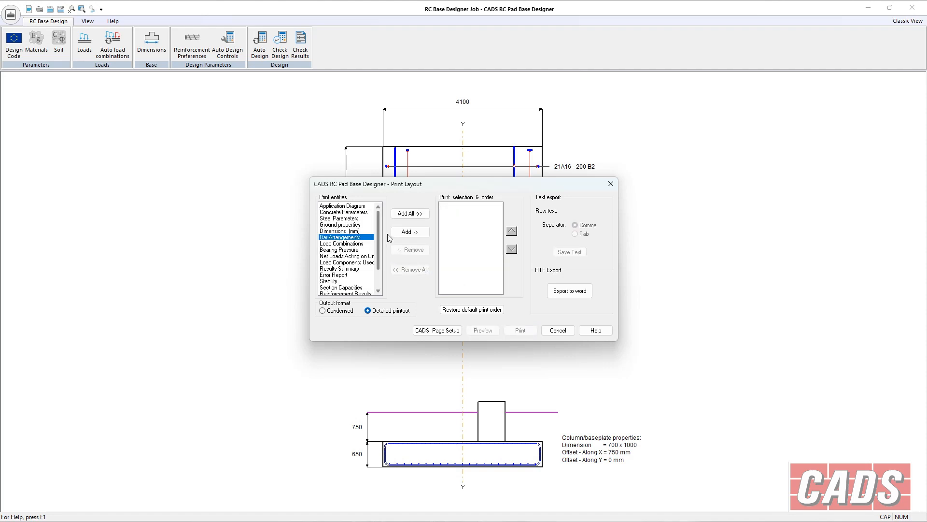
pyautogui.click(410, 214)
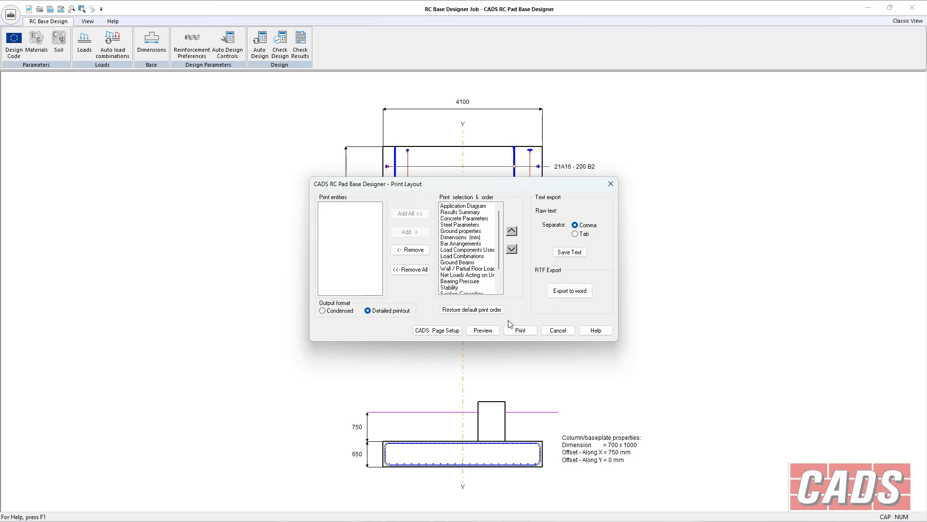
# - Review the header, logo file name and footer settings in the page setup and accept them without changes
pyautogui.click(433, 330)
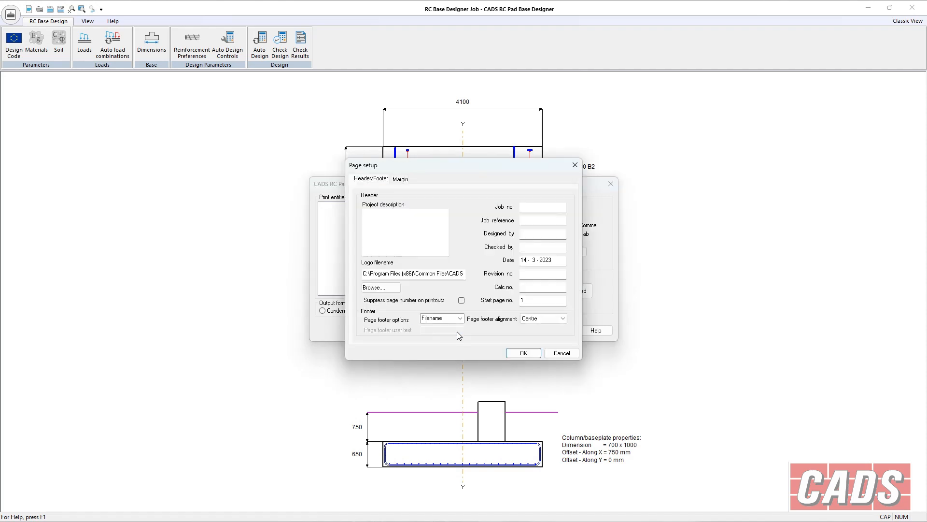
pyautogui.click(416, 220)
pyautogui.moveTo(449, 277); pyautogui.dragTo(468, 277)
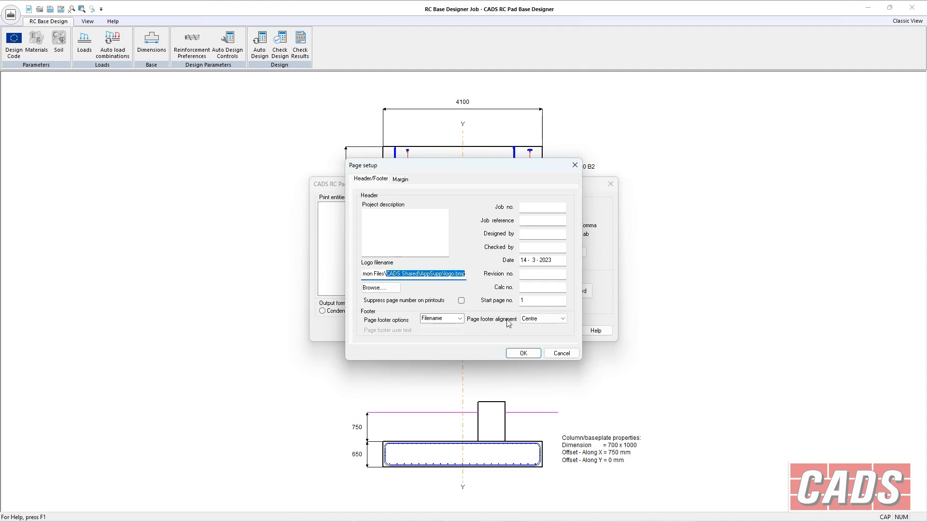
pyautogui.click(523, 352)
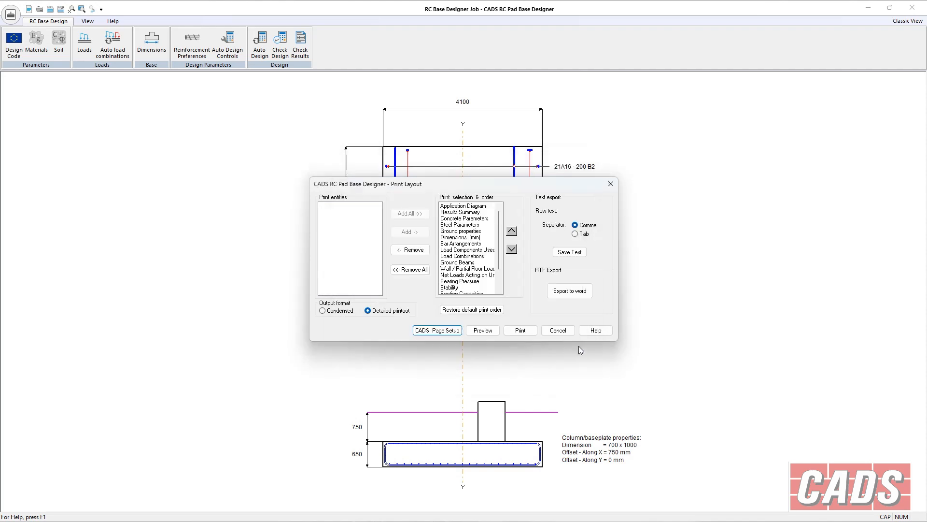
# - Preview the printout with two consecutive pages displayed
pyautogui.click(480, 333)
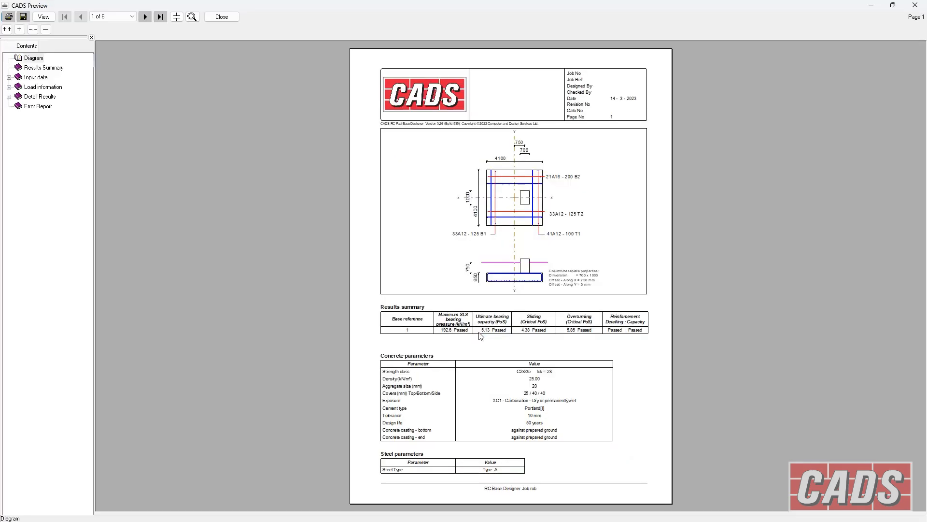
pyautogui.click(43, 17)
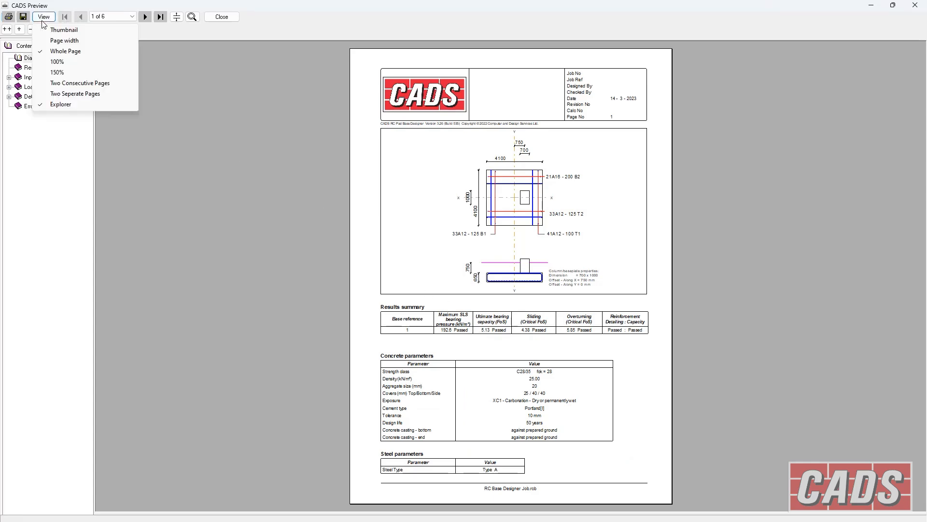
pyautogui.click(73, 85)
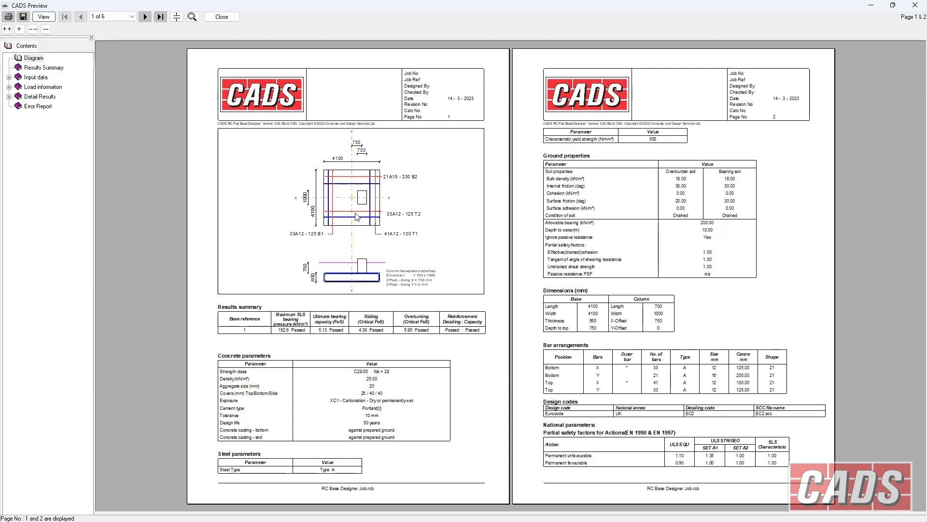
# - Read through the report's input data, load information and detailed results, and close the preview and print layout without printing
pyautogui.click(145, 17)
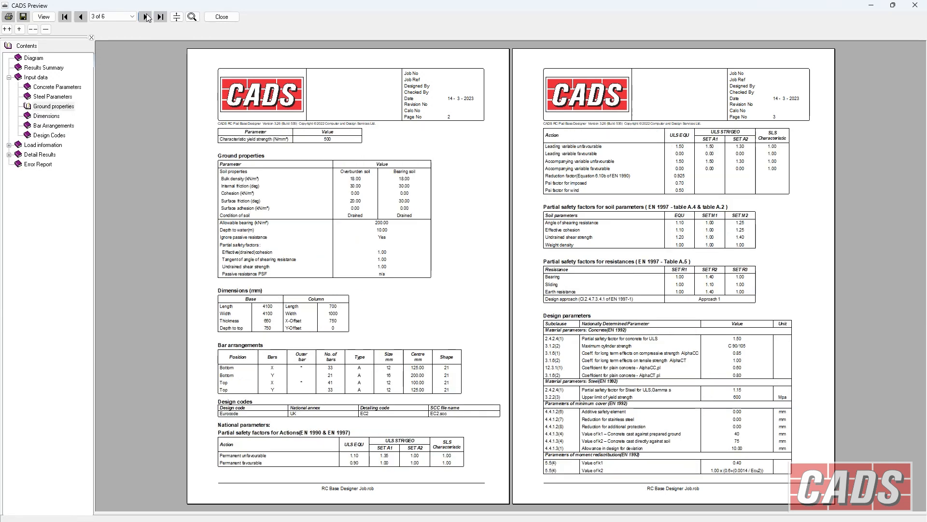
pyautogui.click(146, 17)
pyautogui.click(56, 144)
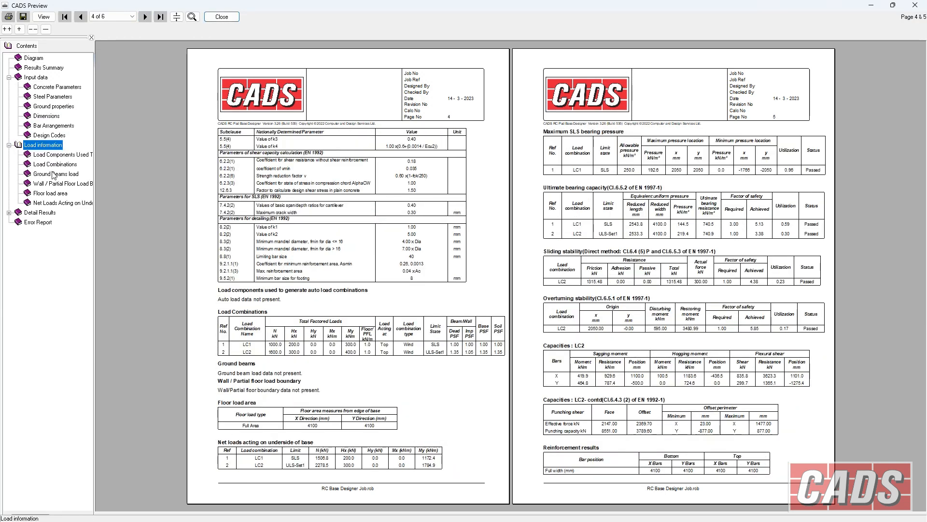
pyautogui.click(53, 174)
pyautogui.click(56, 183)
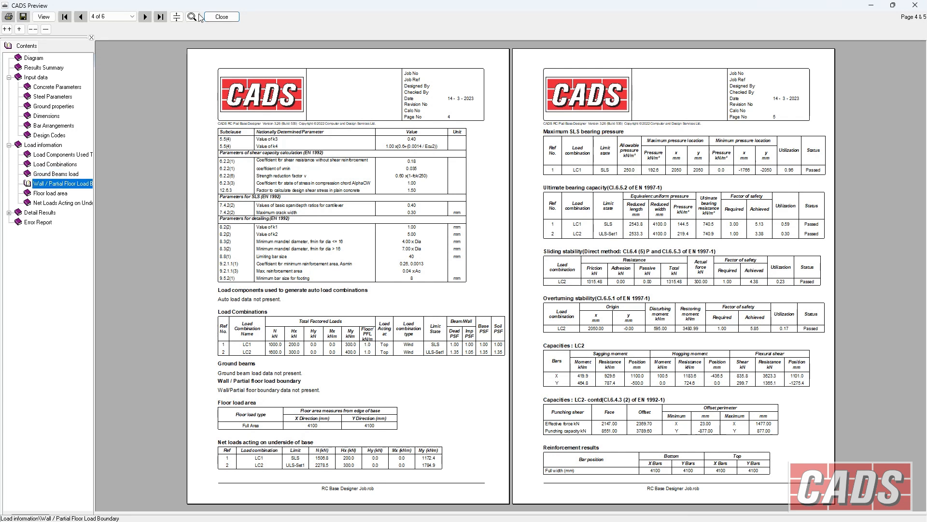
pyautogui.click(146, 17)
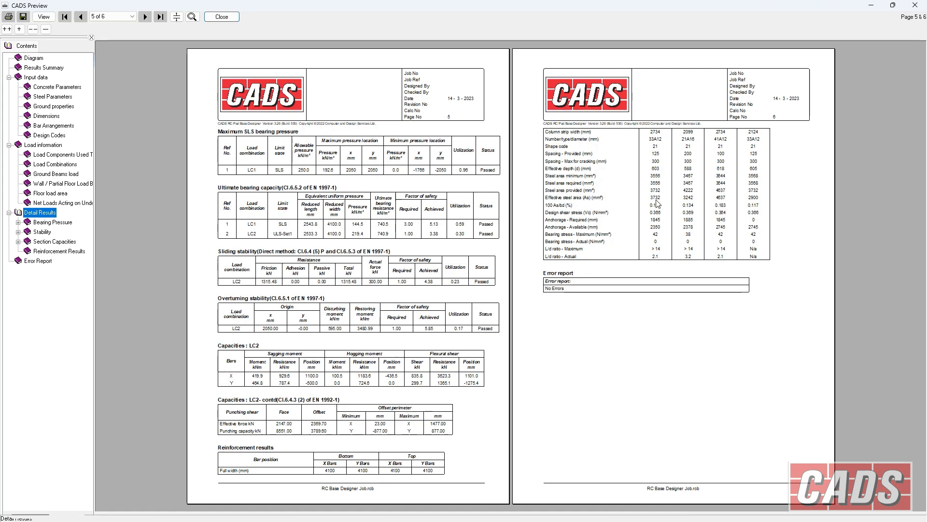
pyautogui.click(221, 16)
pyautogui.click(558, 331)
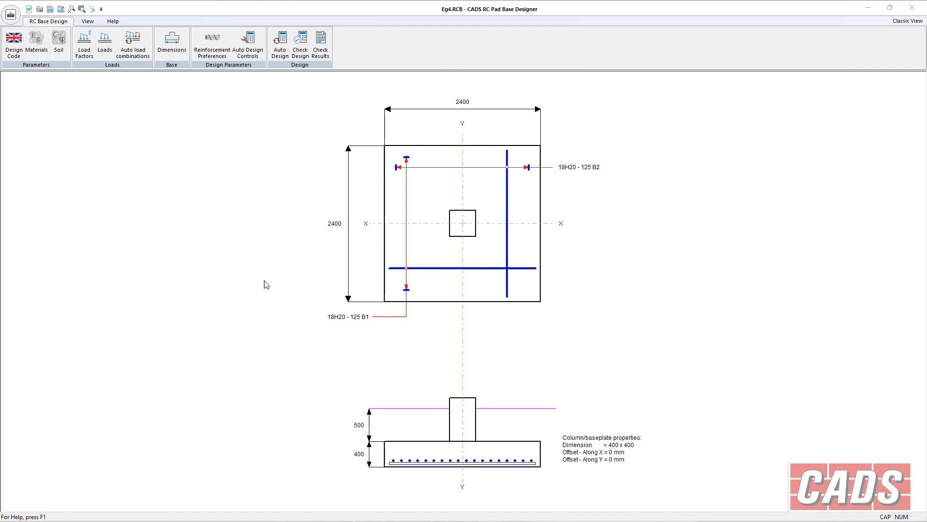
# - Review the design code options for the Eg4.RCB base and close them
pyautogui.click(14, 42)
pyautogui.click(491, 226)
pyautogui.click(483, 234)
pyautogui.click(447, 324)
# - Examine the safety criteria, including the ultimate bearing pressure check and horizontal effect options, and close them without changes
pyautogui.click(84, 44)
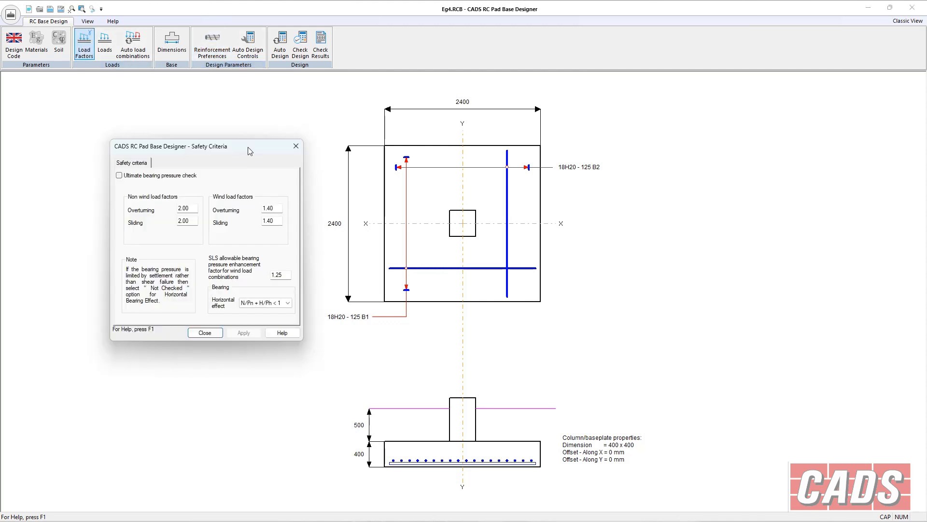
pyautogui.moveTo(248, 148); pyautogui.dragTo(279, 128)
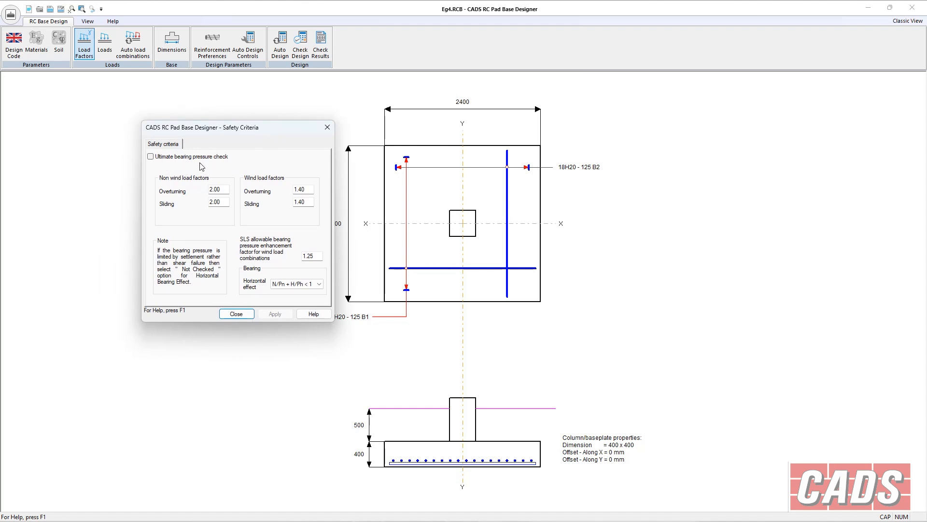
pyautogui.click(153, 158)
pyautogui.click(152, 159)
pyautogui.click(319, 284)
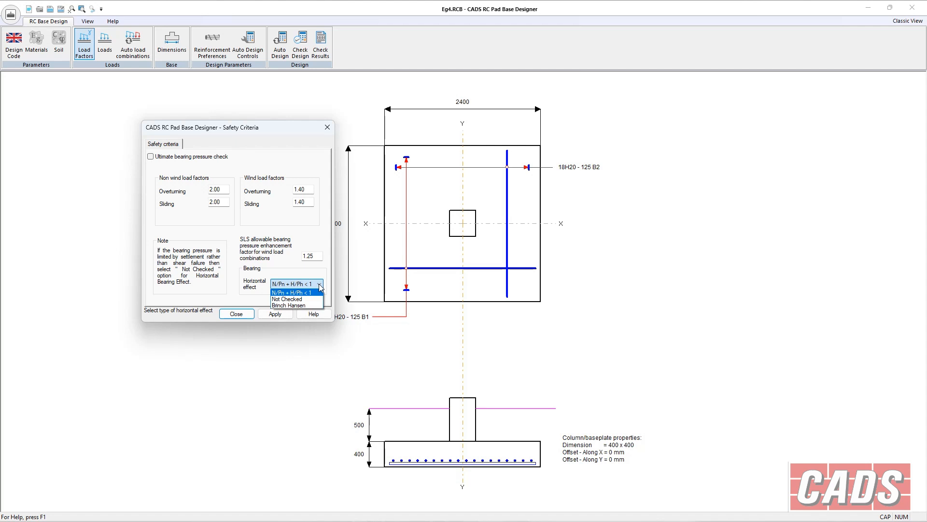
pyautogui.click(320, 286)
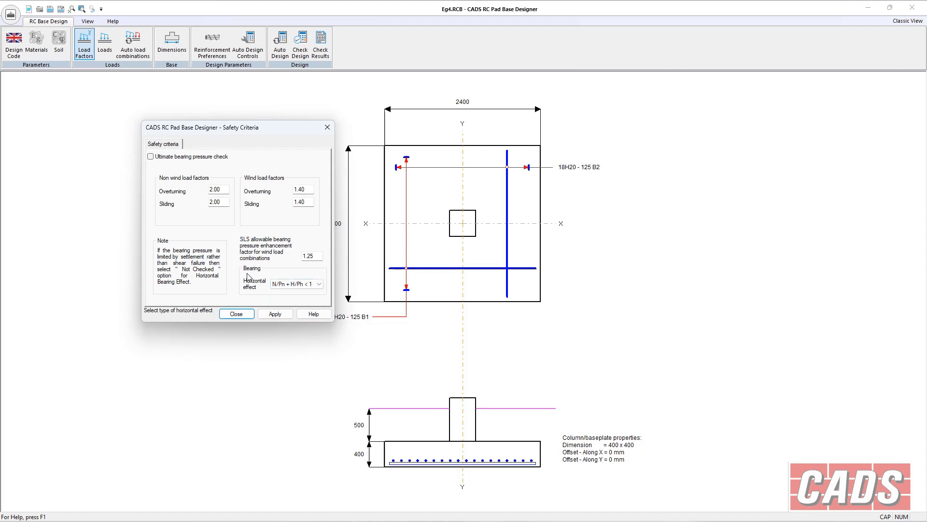
pyautogui.click(242, 314)
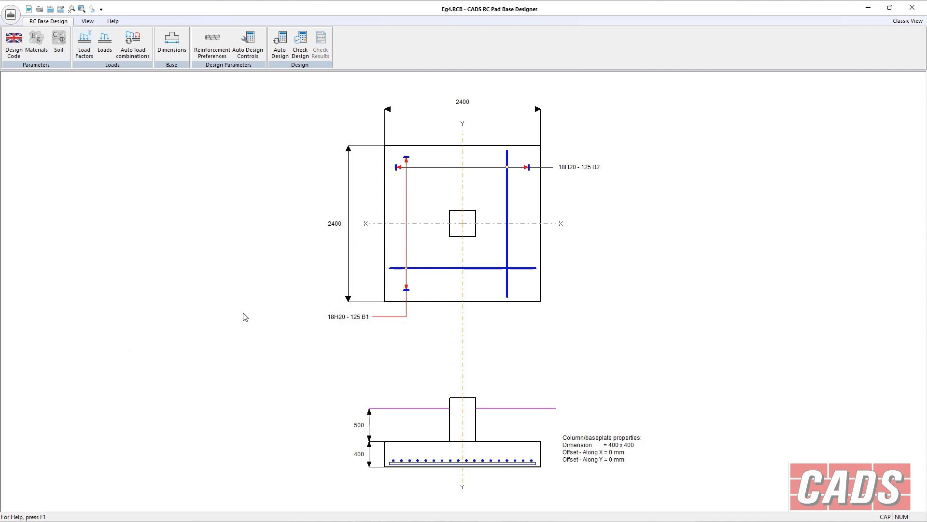
# - Review the load combinations, base dimensions and bar arrangements in turn, closing each without changes
pyautogui.click(104, 43)
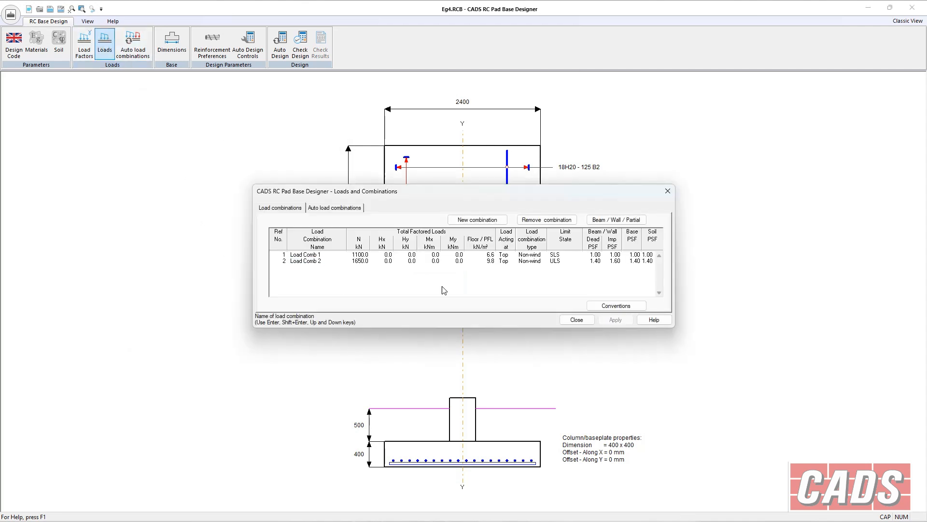
pyautogui.click(576, 321)
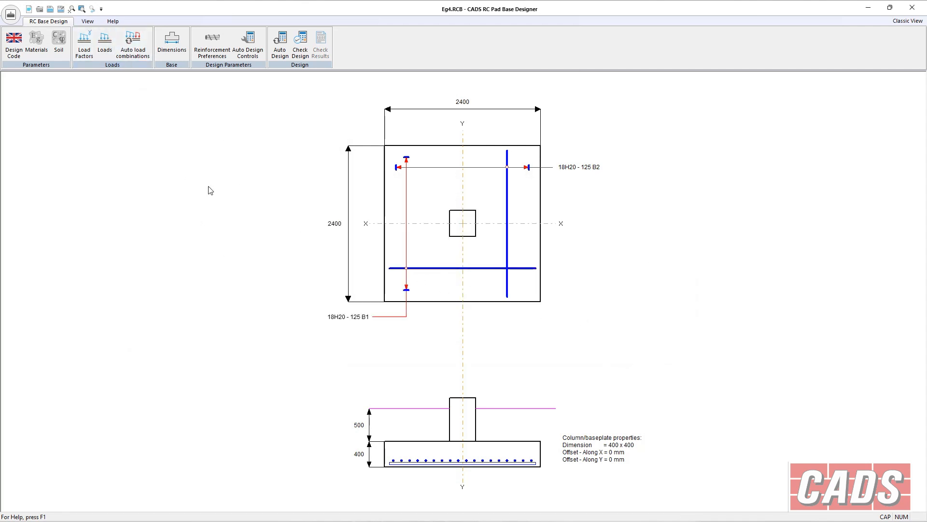
pyautogui.click(170, 49)
pyautogui.click(434, 130)
pyautogui.click(212, 44)
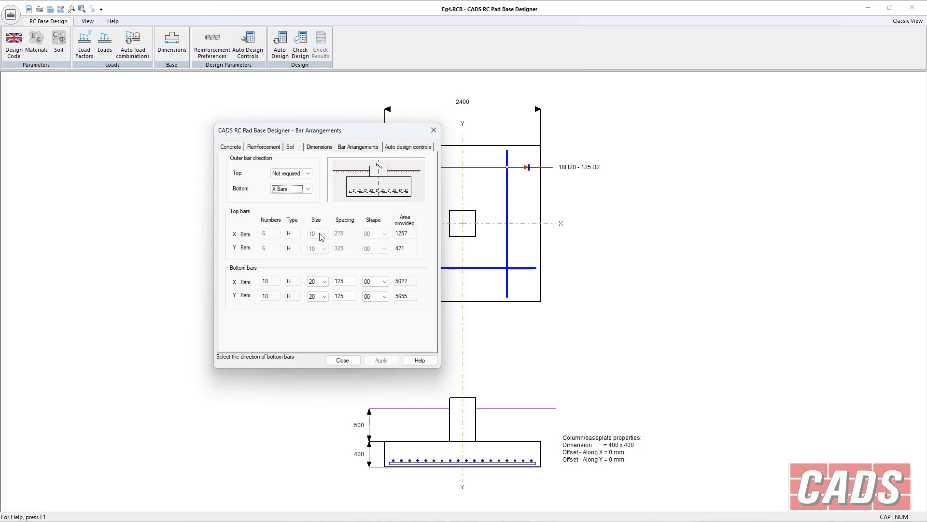
pyautogui.click(343, 360)
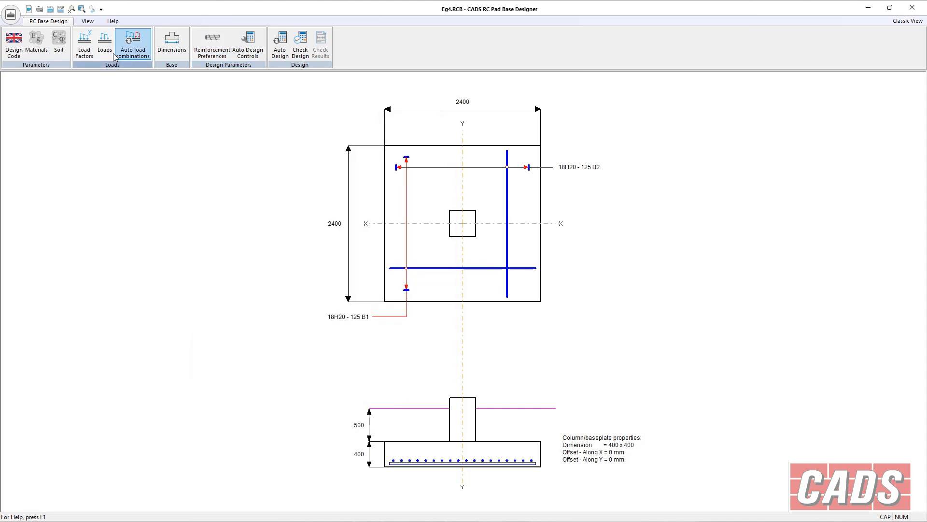
# - Enter the dead load for the auto load combinations as N 1000 kN, Hx 50 kN and Hy 30 kN
pyautogui.click(129, 47)
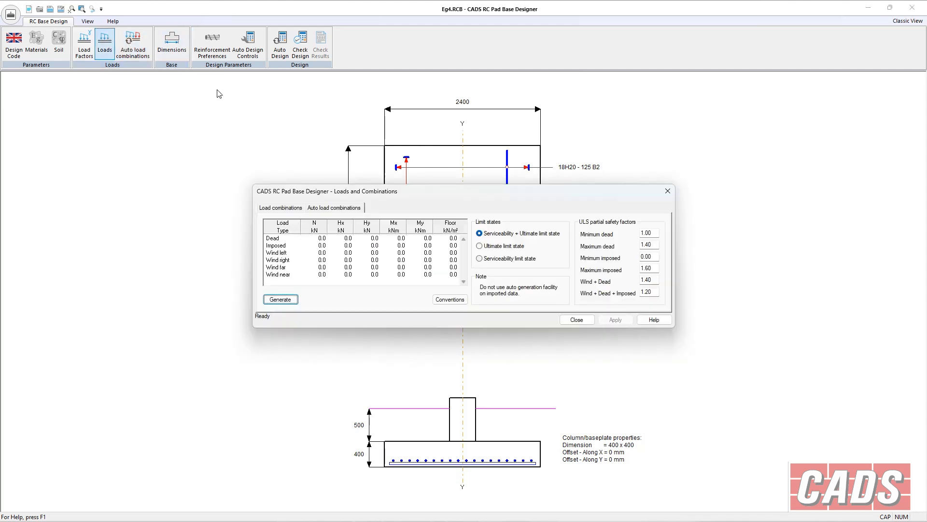
pyautogui.moveTo(427, 192); pyautogui.dragTo(423, 221)
pyautogui.click(316, 262)
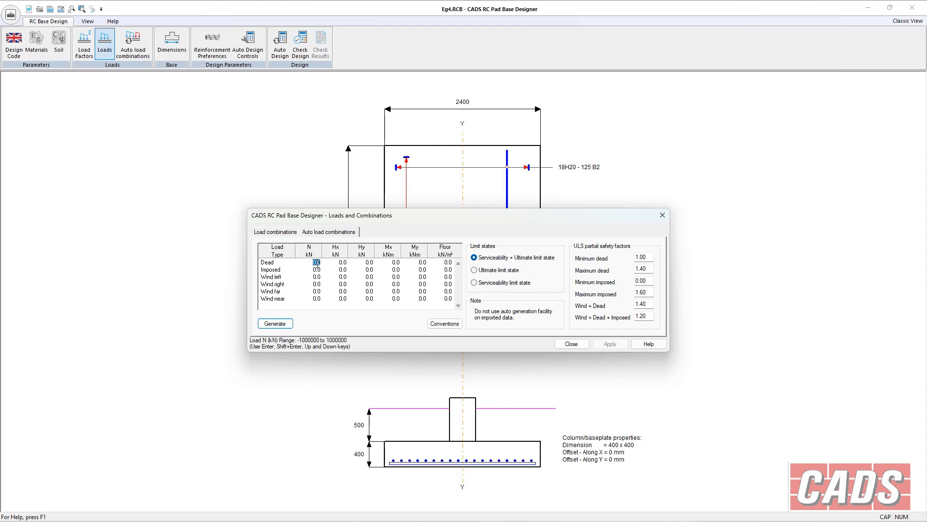
pyautogui.click(291, 233)
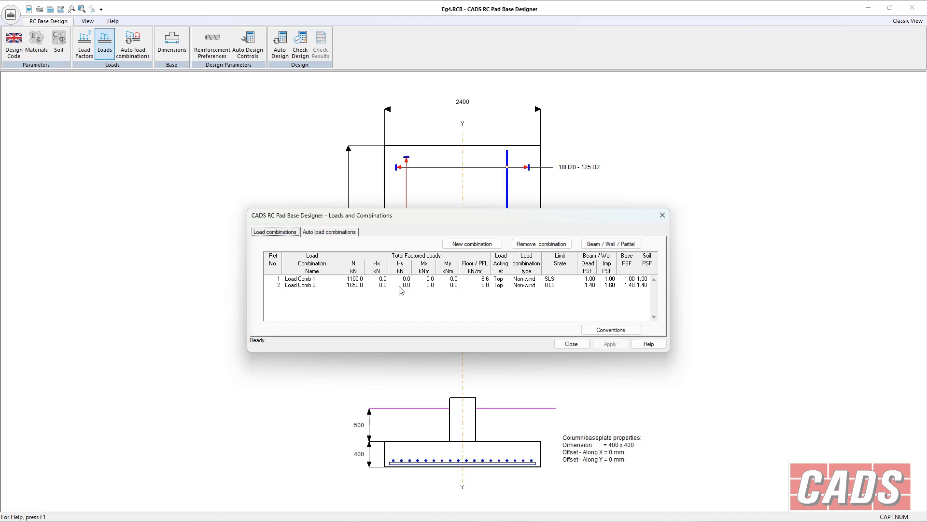
pyautogui.click(327, 234)
pyautogui.click(318, 261)
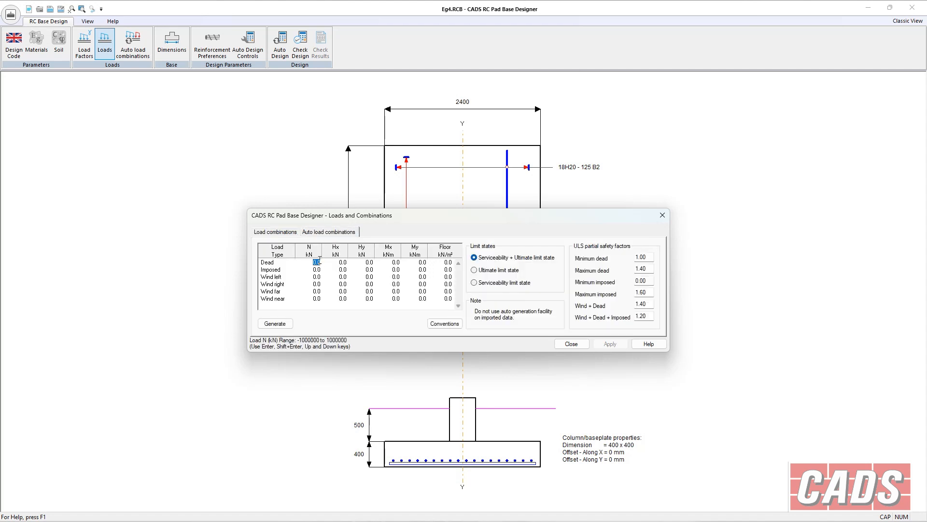
pyautogui.write('1000')
pyautogui.press('Return')
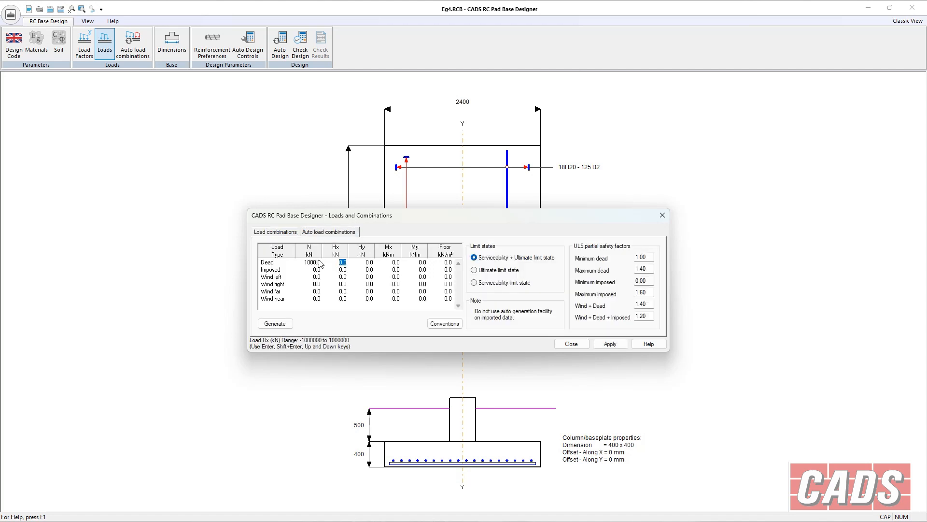
pyautogui.press('Return')
pyautogui.write('30')
pyautogui.press('Return')
# - Enter the imposed load as N 500 kN, Hx 100 kN and Hy 50 kN
pyautogui.click(316, 269)
pyautogui.write('500')
pyautogui.press('Return')
pyautogui.write('100')
pyautogui.press('Return')
pyautogui.write('50')
pyautogui.press('Return')
# - Enter the wind left load as N 20 kN, Hx 10 kN and Hy 10 kN
pyautogui.click(316, 278)
pyautogui.write('20')
pyautogui.press('Return')
pyautogui.write('10')
pyautogui.press('Return')
pyautogui.write('10')
pyautogui.press('Return')
# - Check the conventions for load and bar directions, and generate the load combinations from the entered loads
pyautogui.click(451, 325)
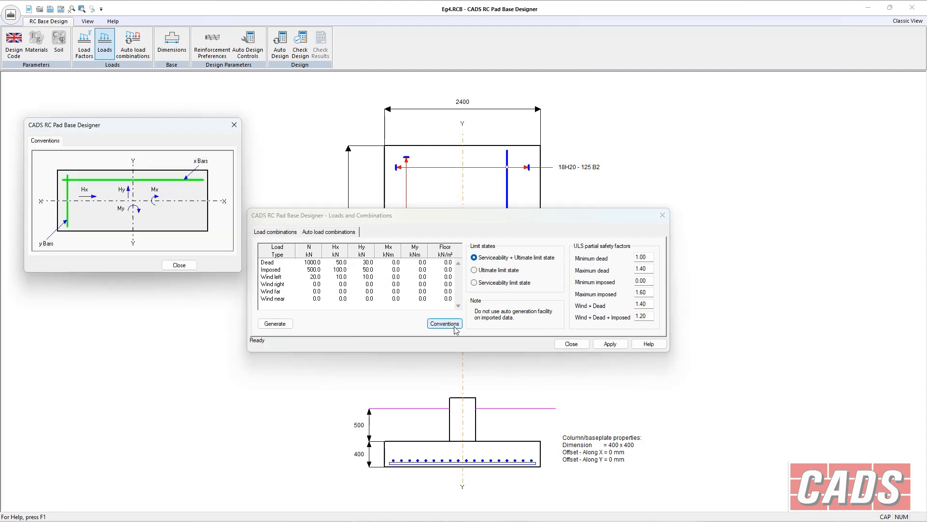
pyautogui.moveTo(180, 125); pyautogui.dragTo(227, 64)
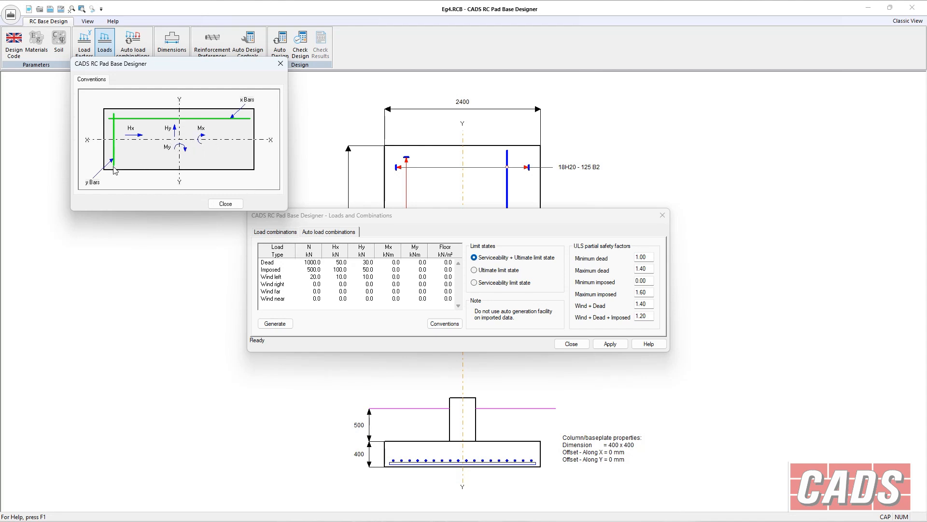
pyautogui.click(220, 205)
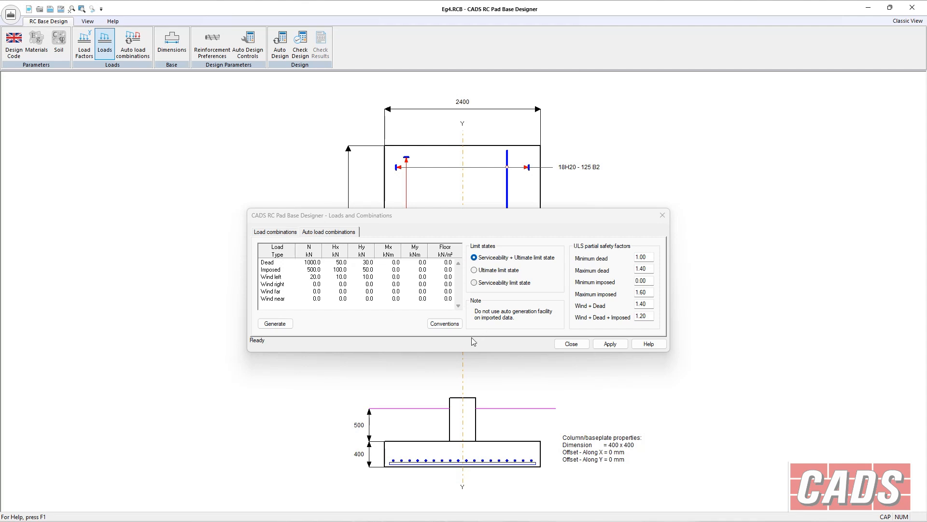
pyautogui.click(276, 326)
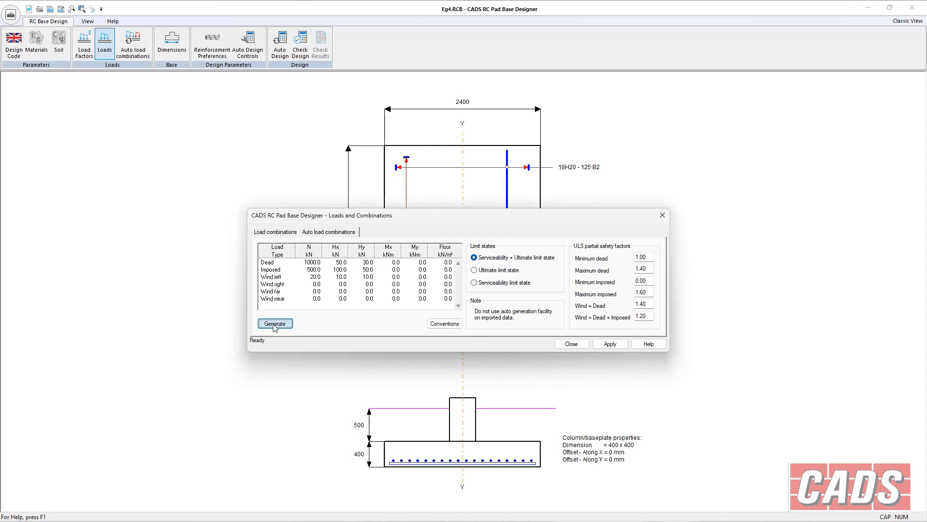
# - Review the generated SLS and ULS load combinations through to 1.2D + 1.2I + 1.2WL, and apply them
pyautogui.click(275, 234)
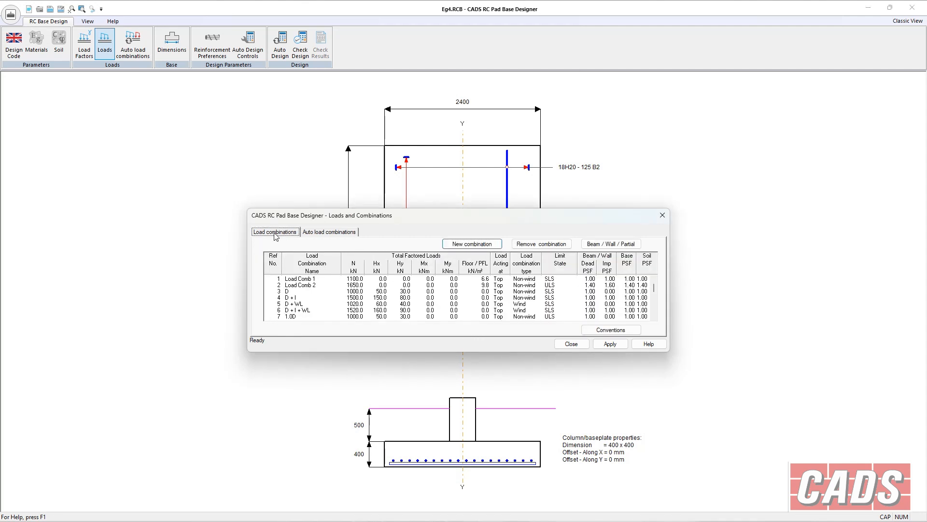
pyautogui.click(302, 278)
pyautogui.click(304, 285)
pyautogui.click(303, 278)
pyautogui.click(303, 285)
pyautogui.click(361, 298)
pyautogui.click(355, 291)
pyautogui.click(653, 318)
pyautogui.click(654, 318)
pyautogui.click(654, 317)
pyautogui.click(653, 317)
pyautogui.click(654, 318)
pyautogui.click(653, 318)
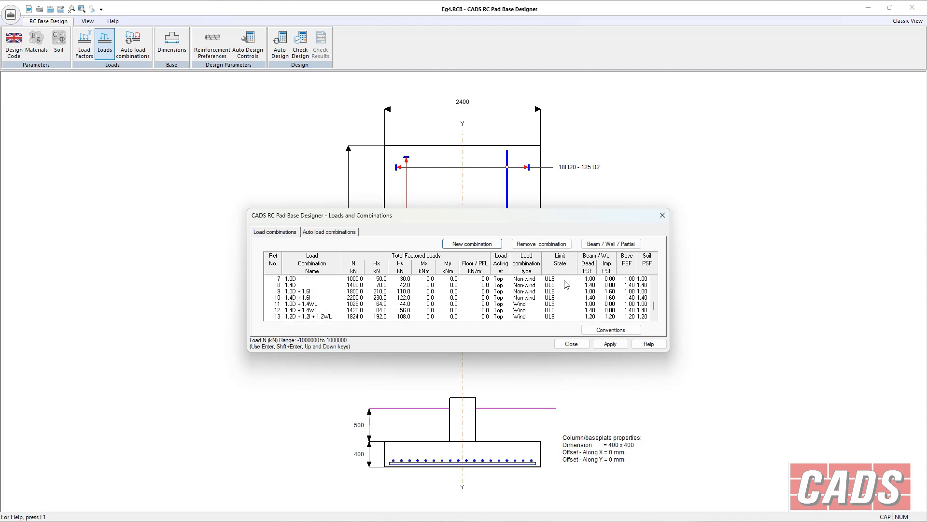
pyautogui.scroll(3, 609, 294)
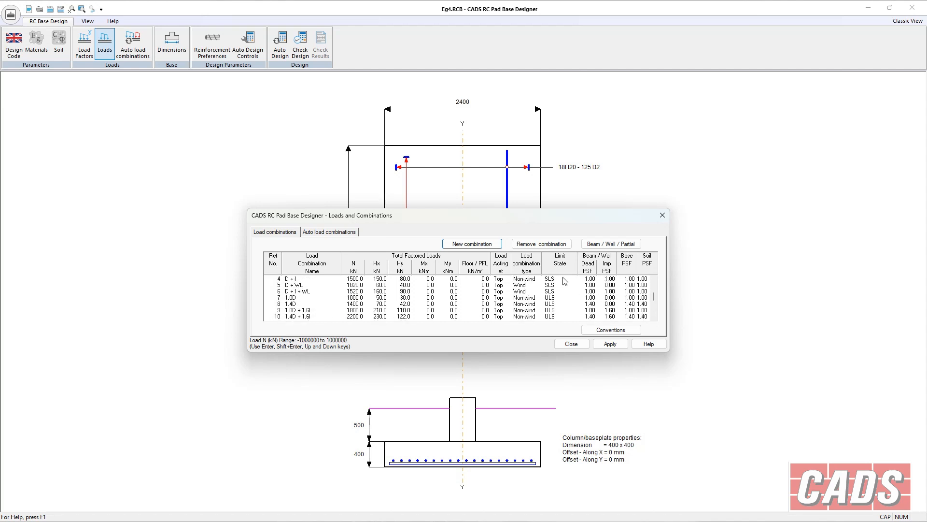
pyautogui.scroll(-2, 650, 300)
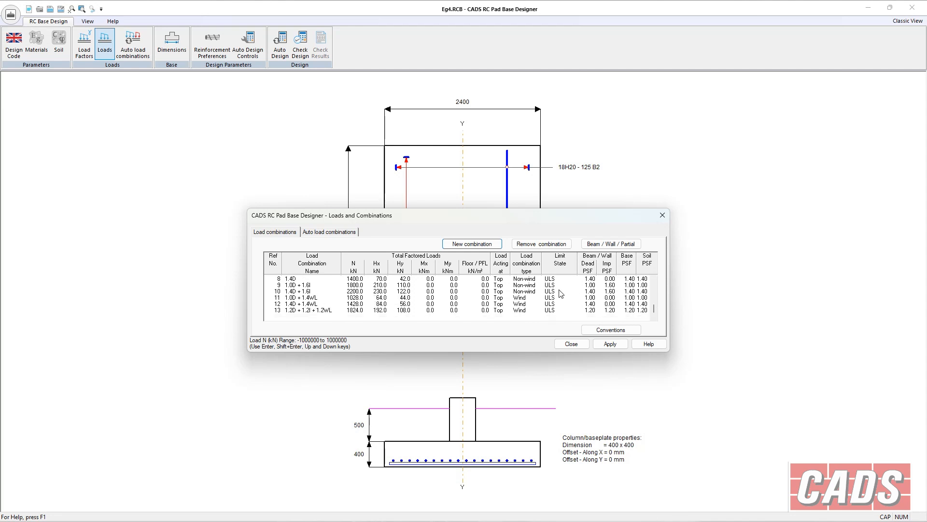
pyautogui.click(610, 343)
pyautogui.click(572, 343)
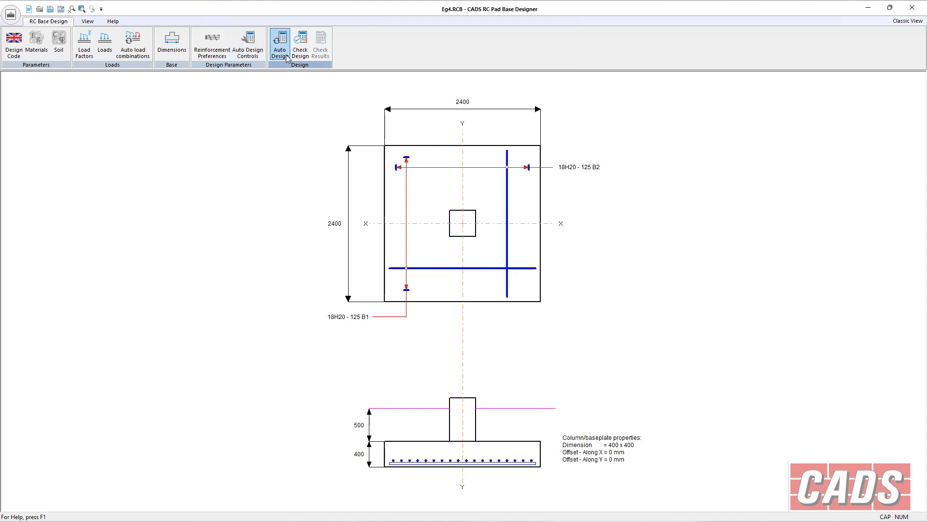
# - Check the current base against the new load combinations, and run Auto Design to resize the base and its reinforcement
pyautogui.click(302, 50)
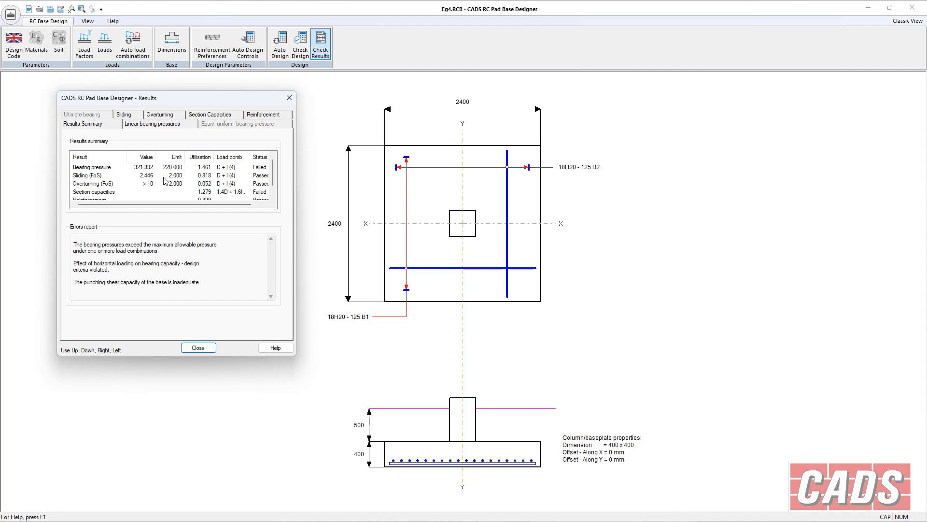
pyautogui.click(200, 348)
pyautogui.click(282, 50)
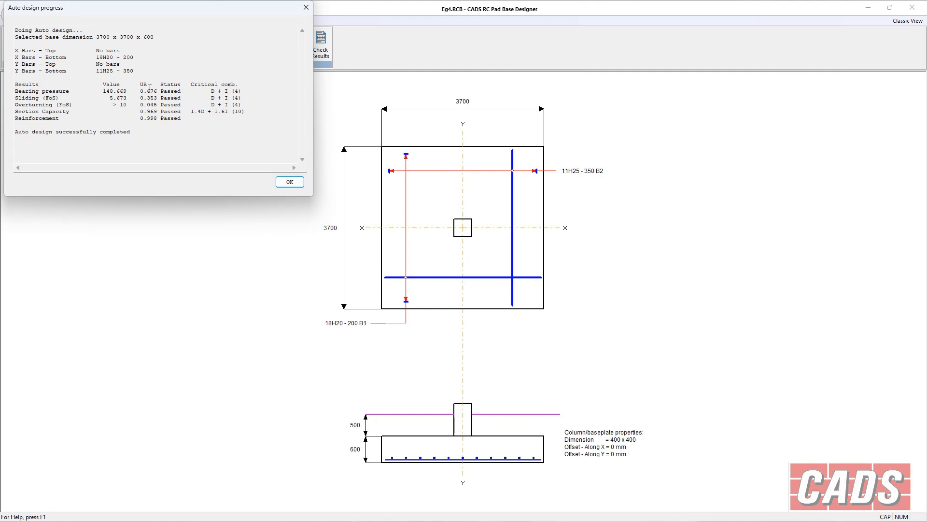
pyautogui.click(290, 182)
# - Preview the detailed printout with the current print selection and page forward through the report to its last page
pyautogui.click(10, 14)
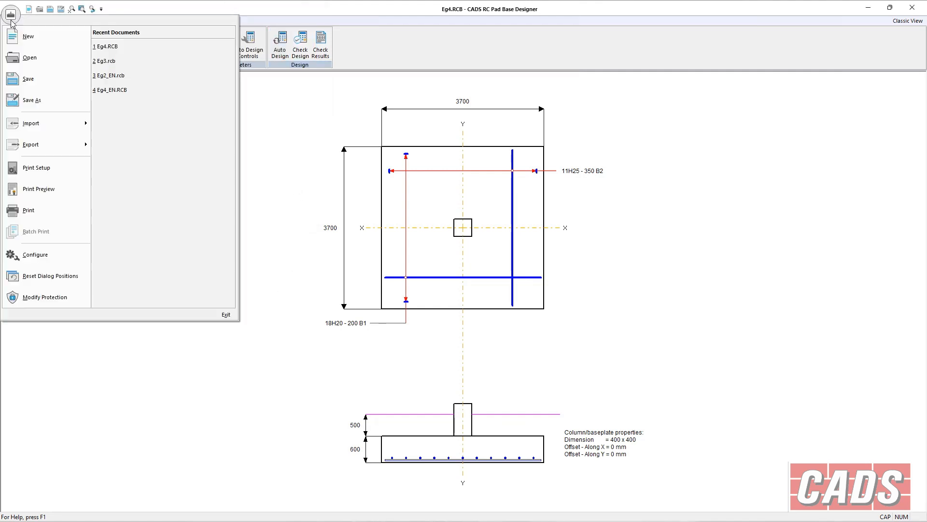
pyautogui.click(39, 188)
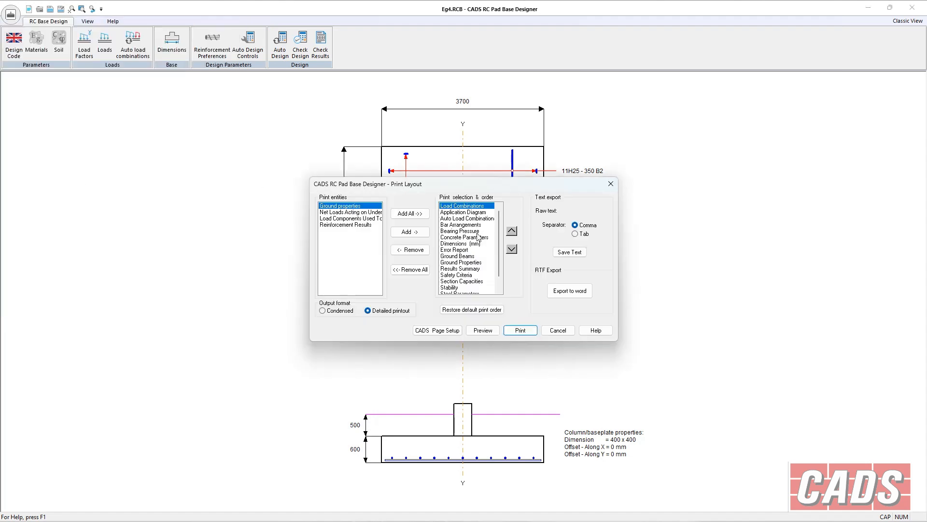
pyautogui.click(484, 332)
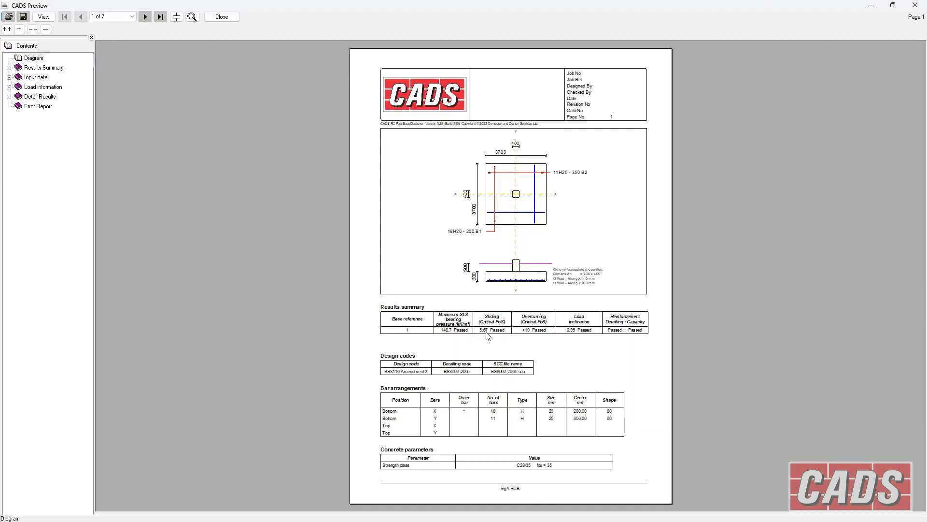
pyautogui.click(144, 19)
pyautogui.click(145, 19)
pyautogui.click(145, 19)
pyautogui.click(145, 17)
pyautogui.click(144, 17)
pyautogui.click(144, 17)
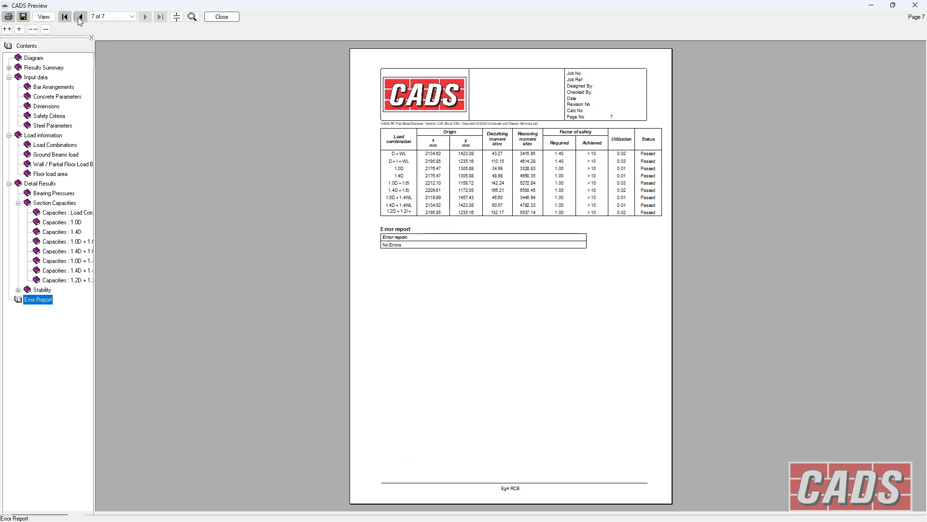
# - Show the report as two facing pages, review it backwards to page 2, and leave the print preview and layout
pyautogui.click(43, 17)
pyautogui.click(73, 82)
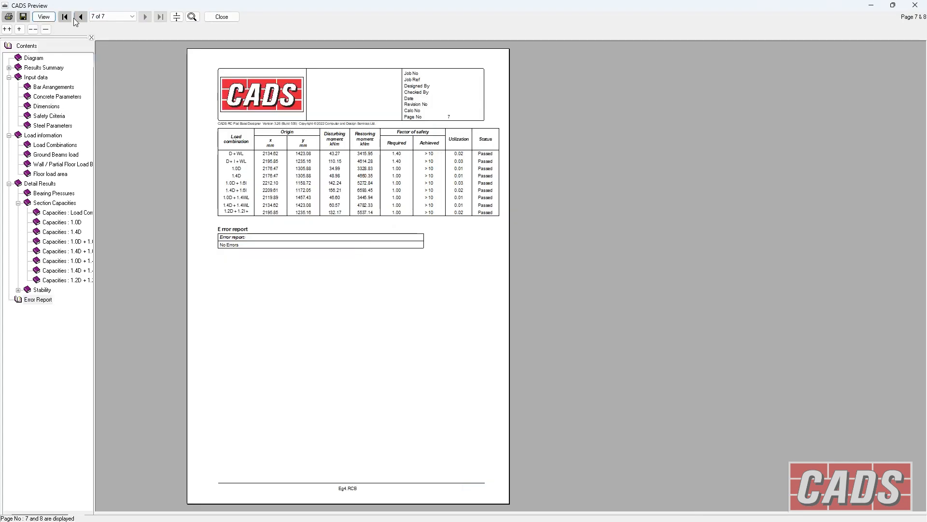
pyautogui.click(79, 17)
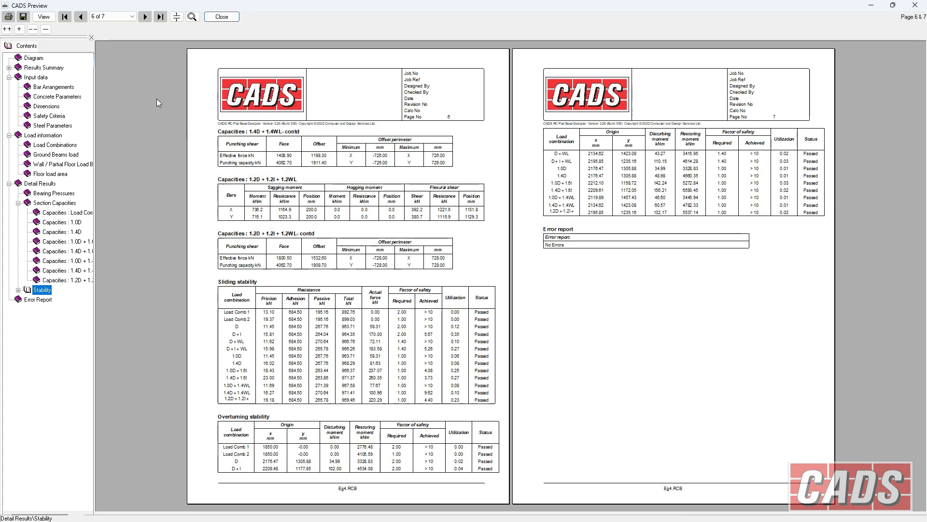
pyautogui.click(81, 17)
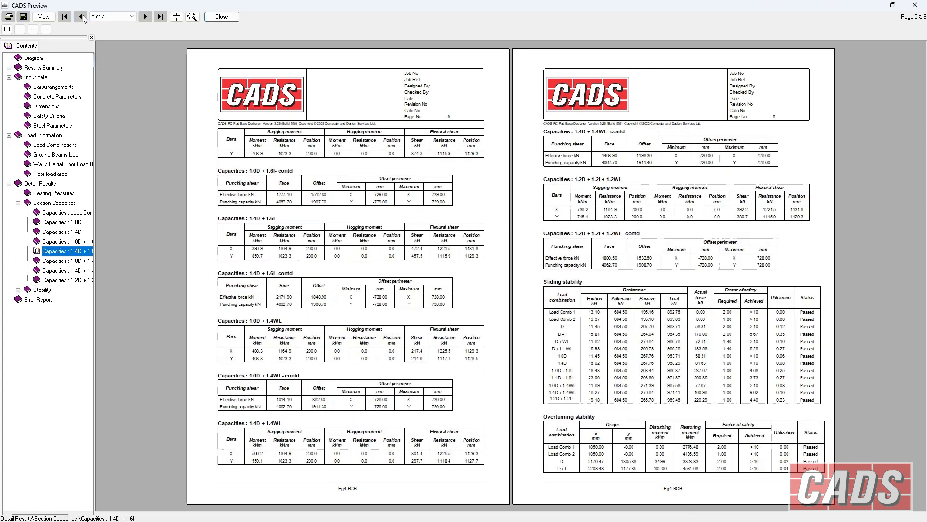
pyautogui.click(81, 17)
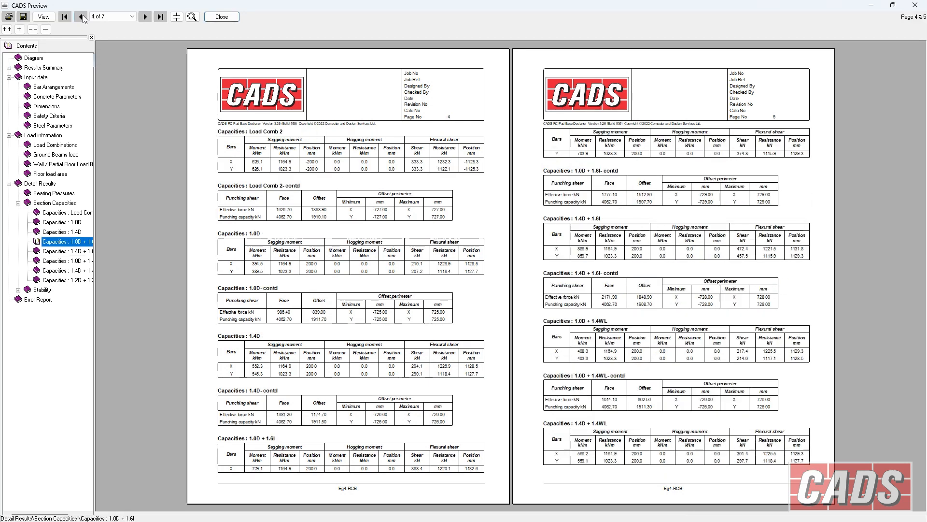
pyautogui.click(81, 17)
pyautogui.click(81, 16)
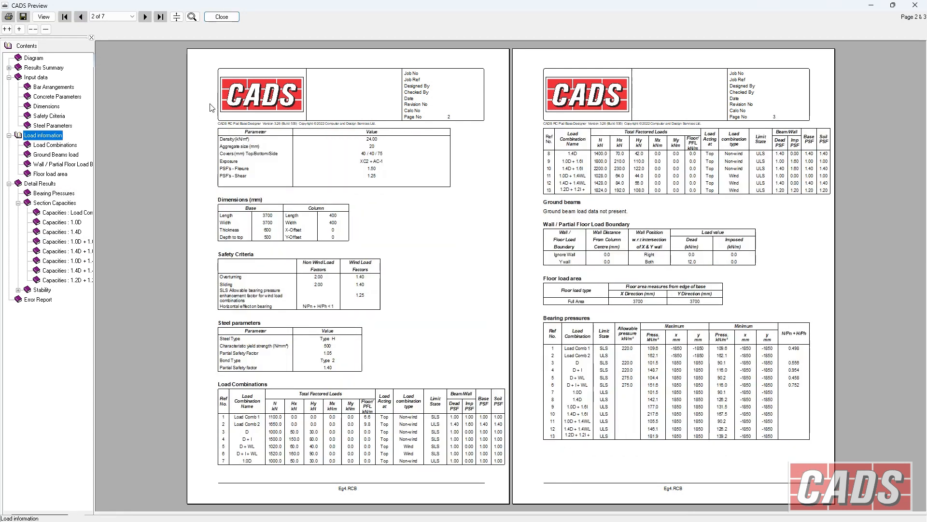
pyautogui.click(221, 16)
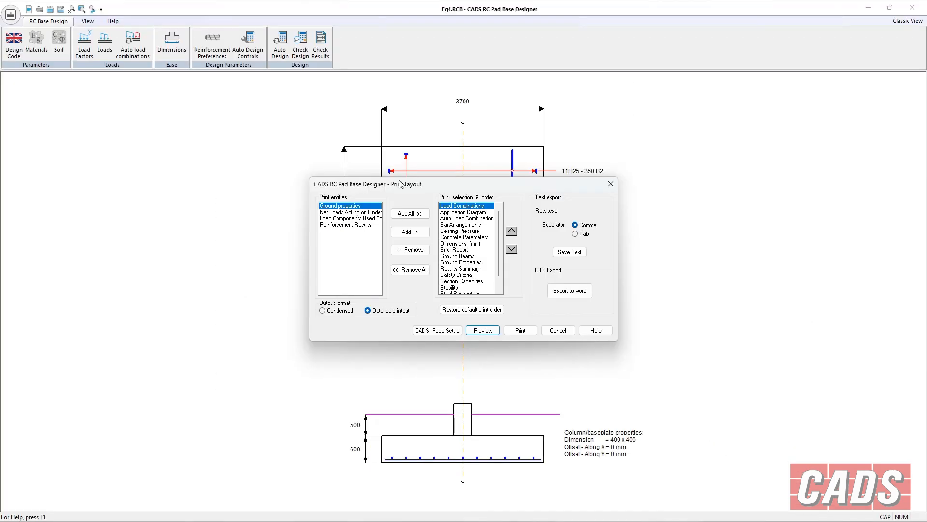
pyautogui.click(564, 330)
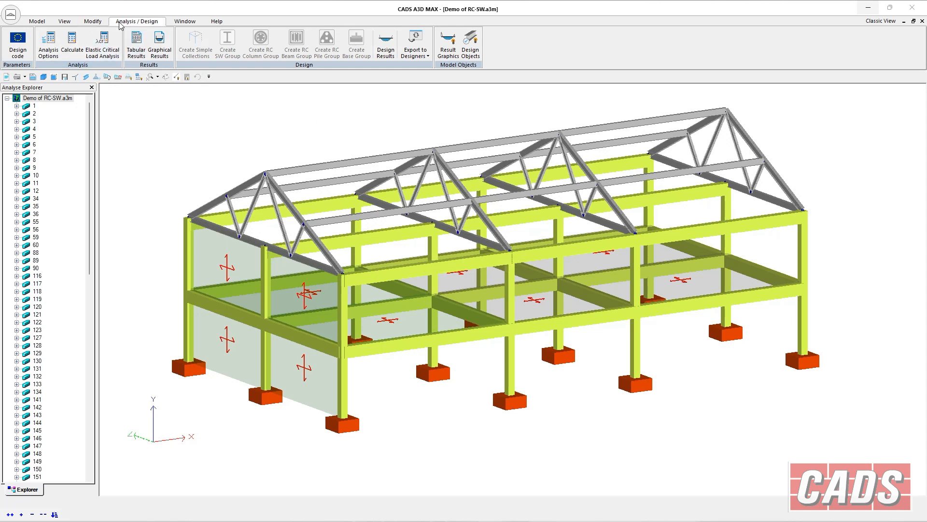
# - In CADS A3D MAX, review the analysis load combinations and categories of the Demo of RC-SW frame model
pyautogui.click(36, 21)
pyautogui.click(505, 44)
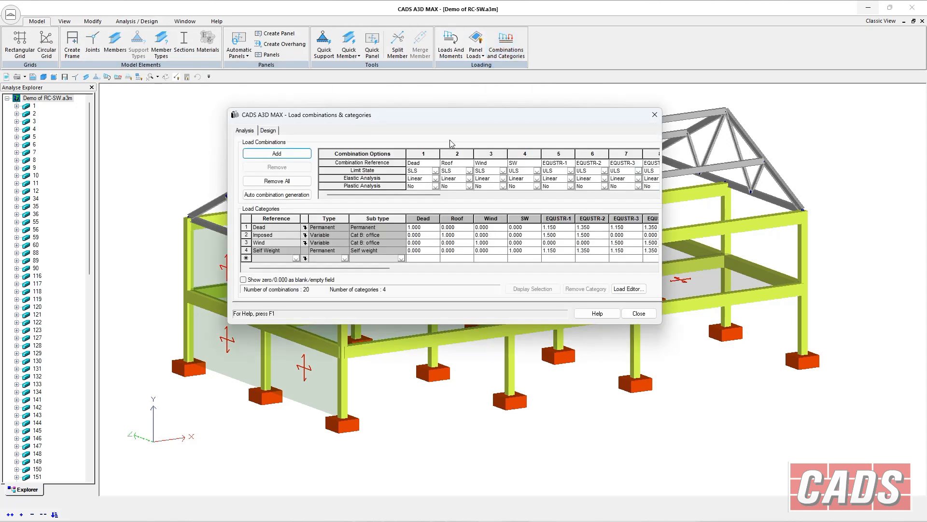
pyautogui.click(599, 268)
pyautogui.click(599, 268)
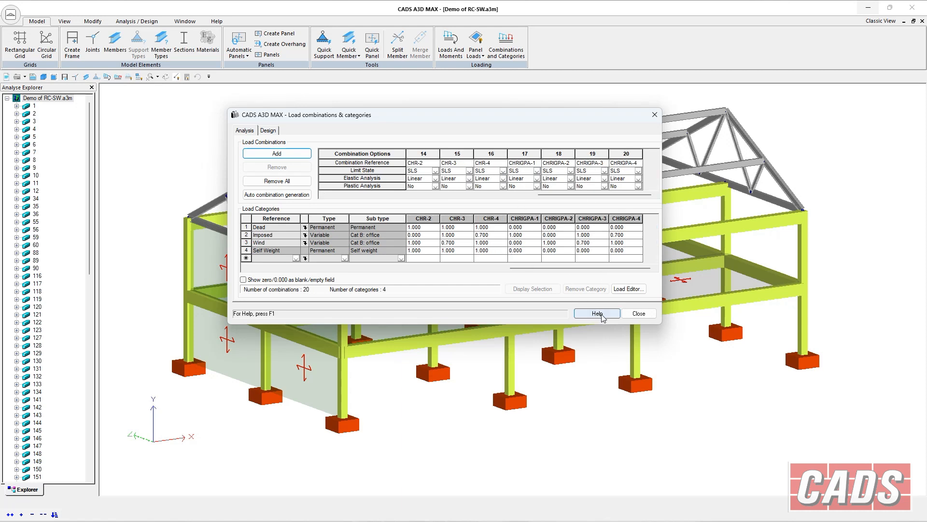
pyautogui.click(638, 313)
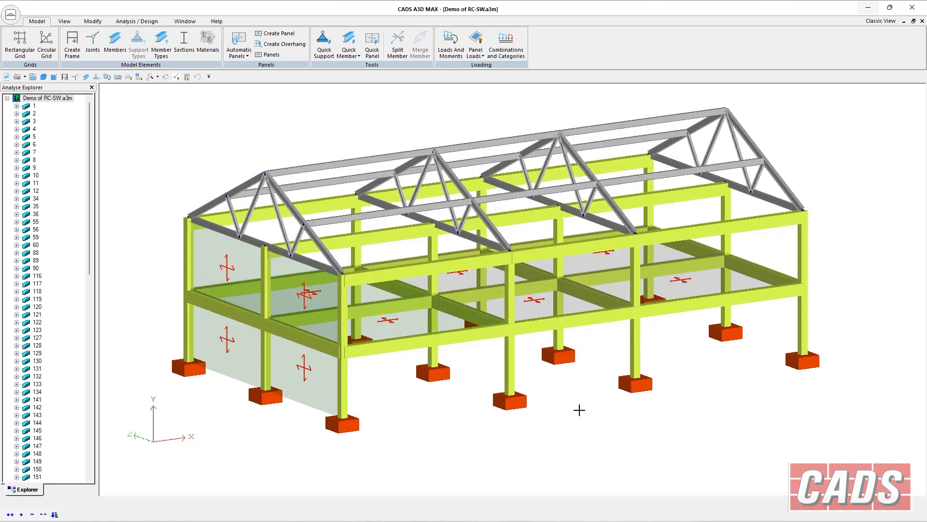
# - Select the support under the frame's nearest corner column and export it to CADS RC Pad Base Designer
pyautogui.click(353, 426)
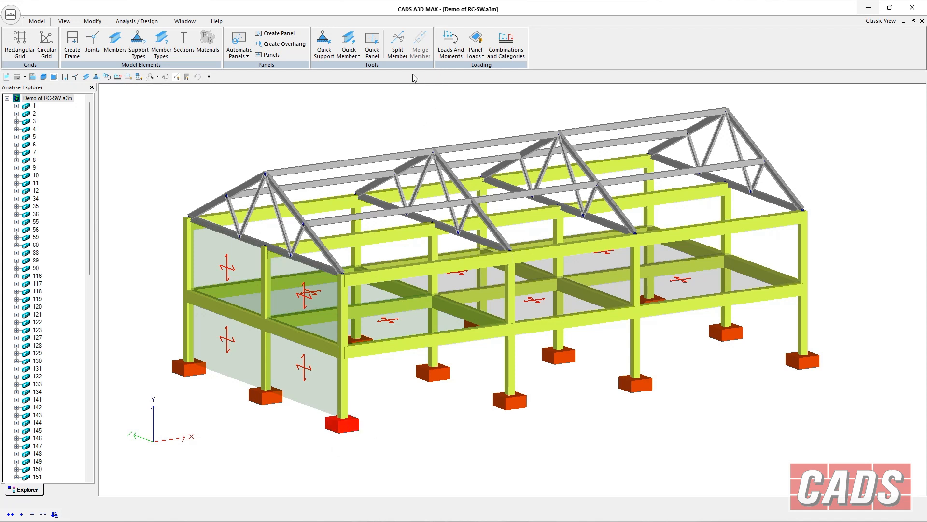
pyautogui.click(137, 21)
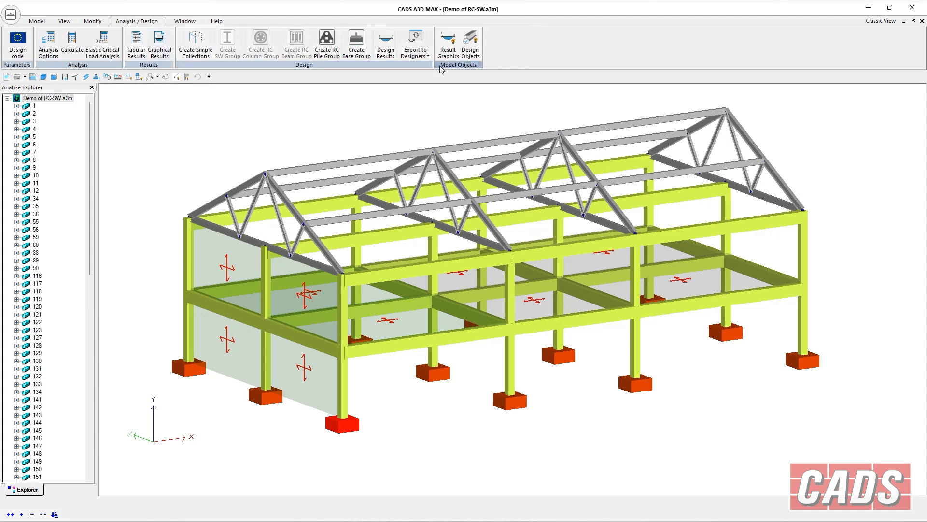
pyautogui.click(415, 48)
pyautogui.click(437, 114)
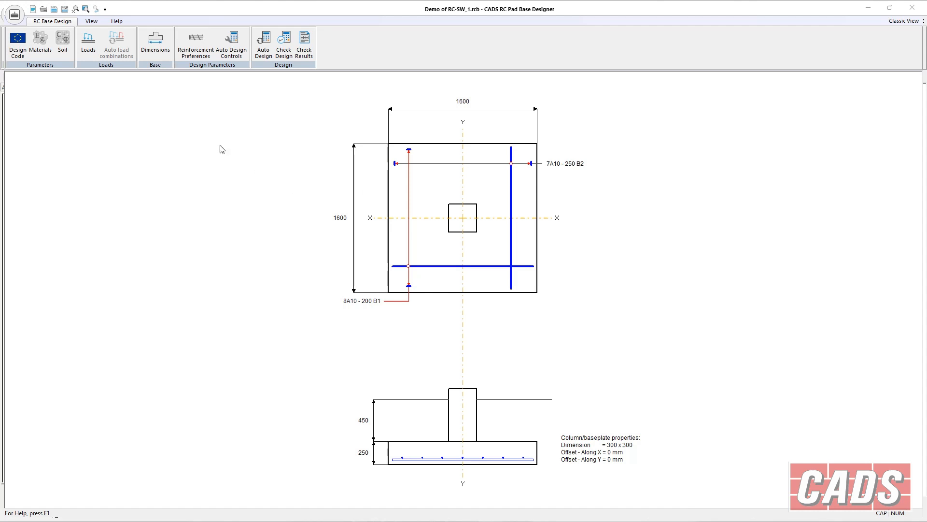
# - Review the load combinations imported from the frame model for the exported pad base
pyautogui.click(88, 43)
pyautogui.moveTo(661, 275)
pyautogui.mouseDown()
pyautogui.moveTo(657, 296)
pyautogui.moveTo(659, 265)
pyautogui.moveTo(660, 302)
pyautogui.moveTo(666, 267)
pyautogui.mouseUp()
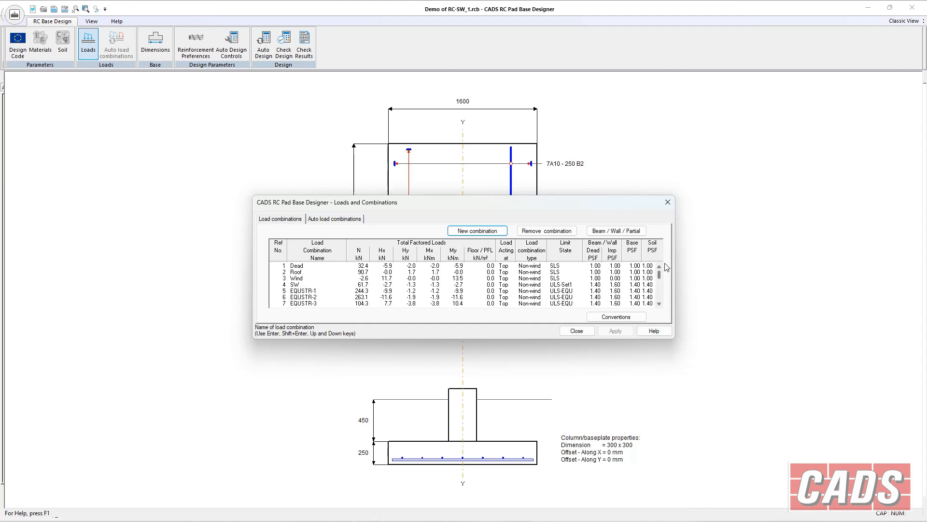
pyautogui.click(311, 296)
pyautogui.scroll(-5, 661, 307)
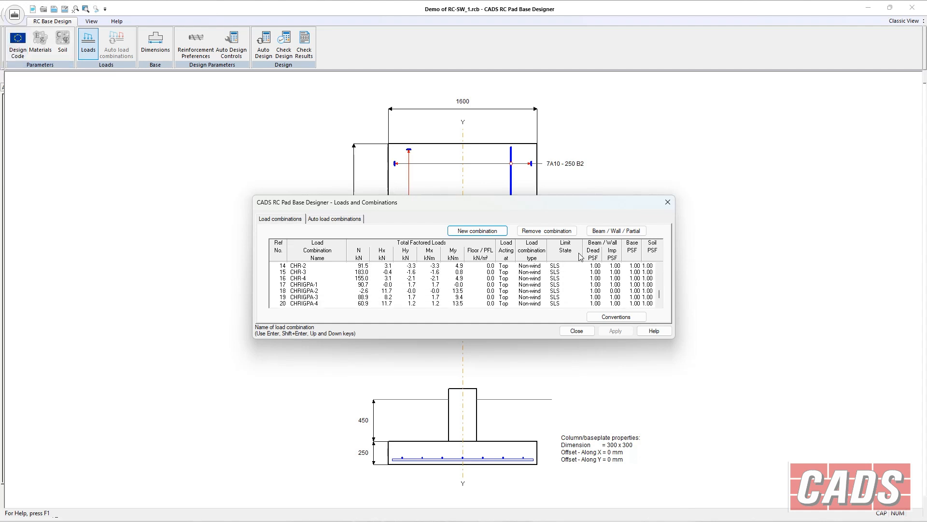
pyautogui.click(578, 330)
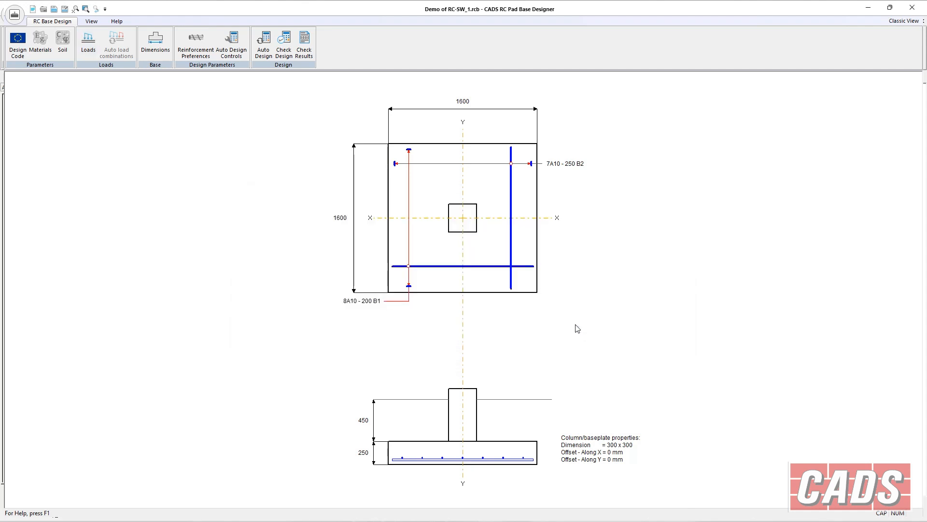
# - Set the base thickness to 500 mm and the base depth to 750 mm
pyautogui.click(155, 44)
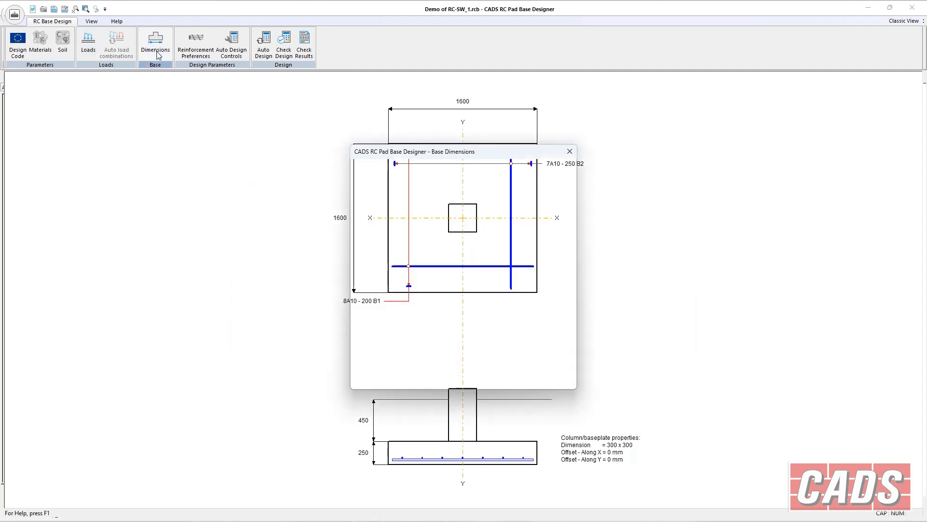
pyautogui.moveTo(456, 227); pyautogui.dragTo(440, 227)
pyautogui.write('500')
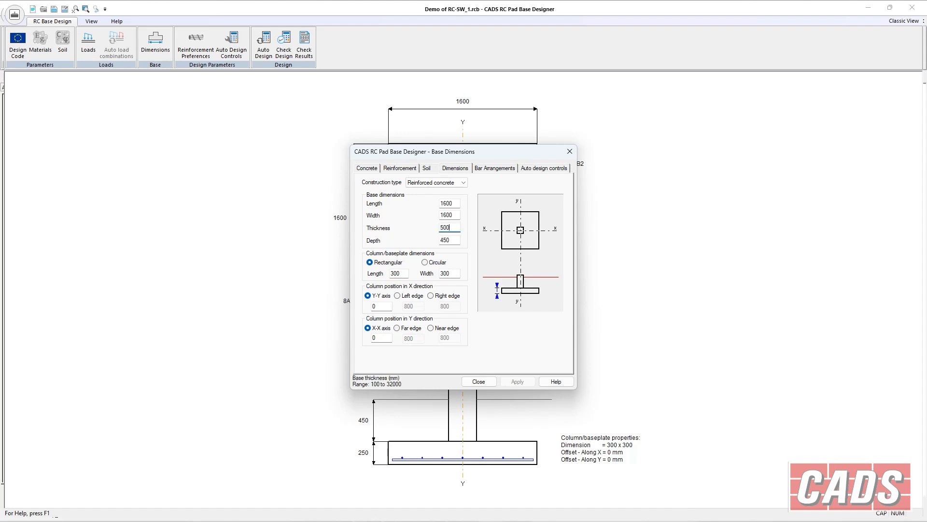
pyautogui.press('Tab')
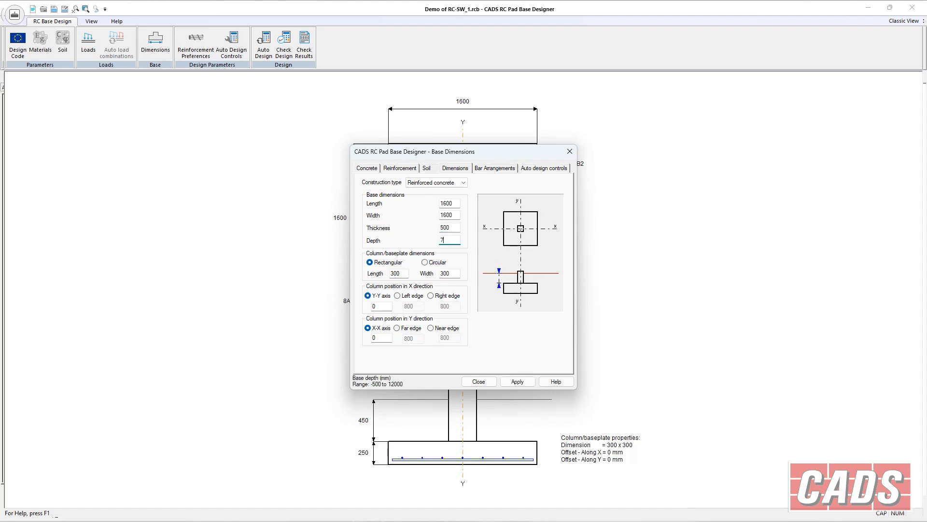
pyautogui.write('750')
pyautogui.press('Tab')
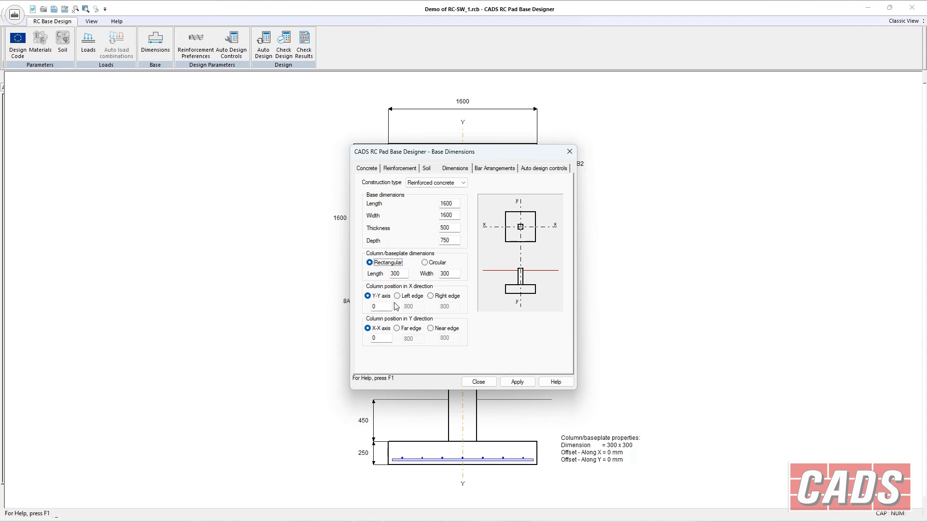
# - Check the reinforcement steel properties, set the soil's maximum gross SLS bearing pressure to 200, and return to the base dimensions
pyautogui.click(397, 168)
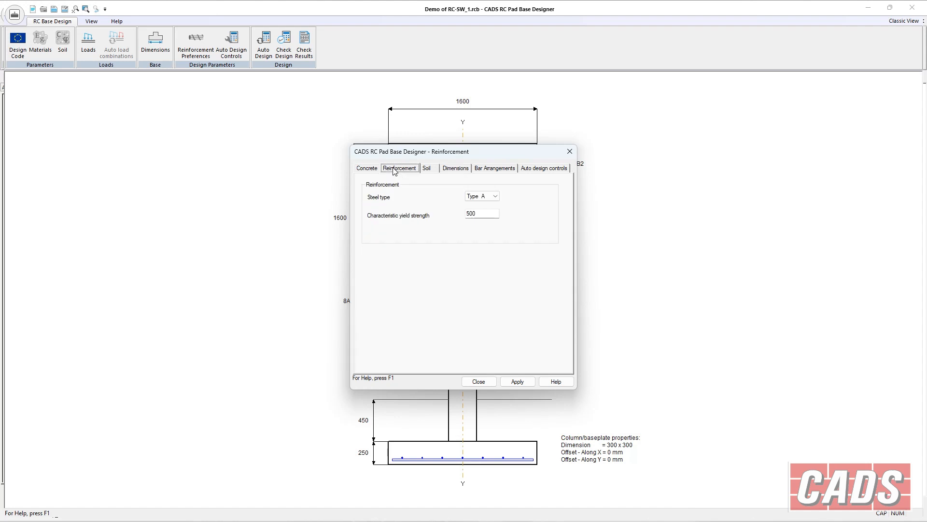
pyautogui.click(430, 168)
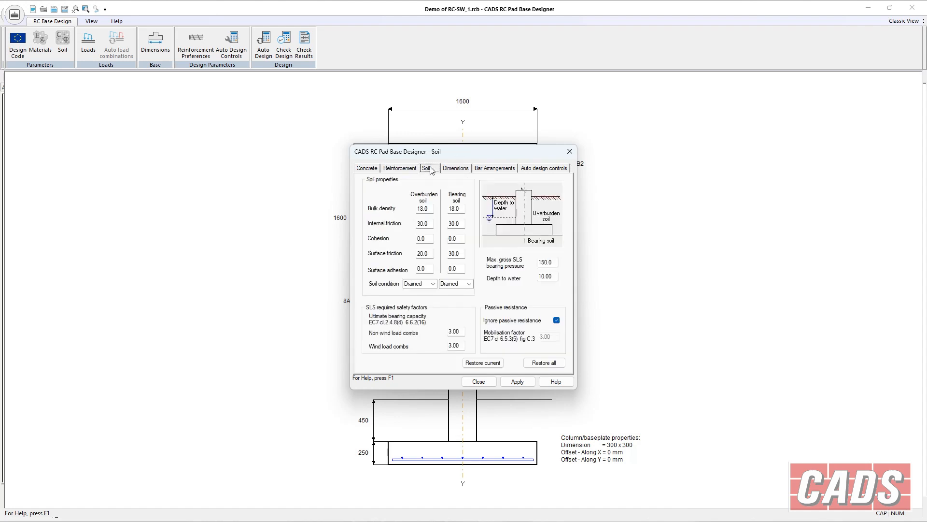
pyautogui.click(545, 262)
pyautogui.write('200')
pyautogui.press('Tab')
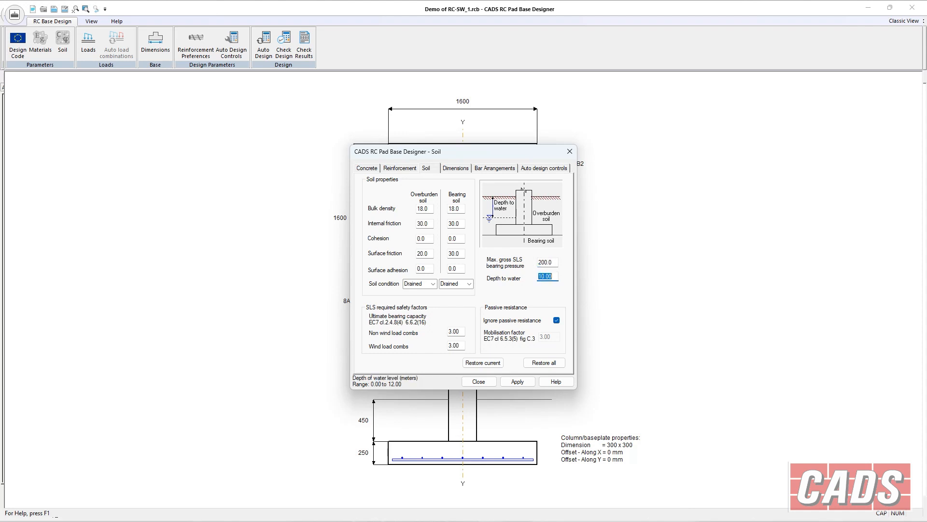
pyautogui.click(465, 169)
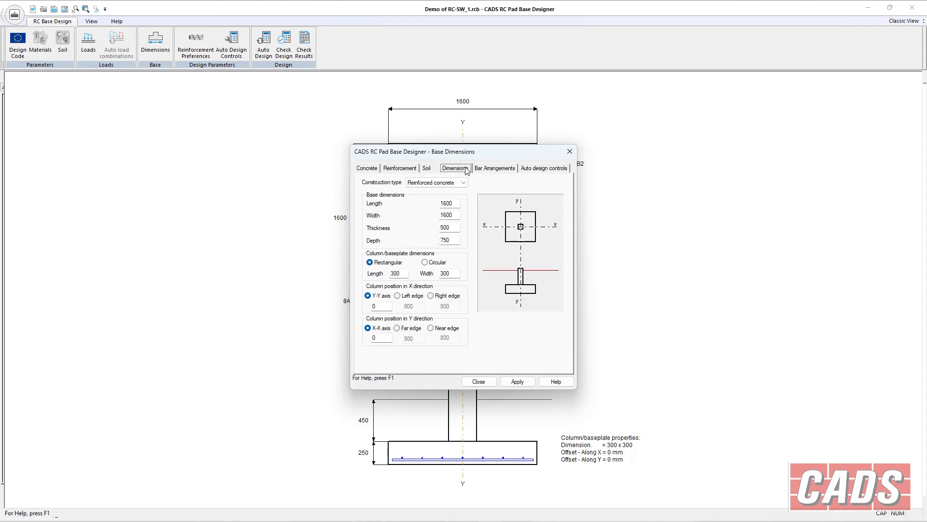
# - Set the outer bar direction of the base's top reinforcement to X Bars in the bar arrangements
pyautogui.click(478, 169)
pyautogui.click(434, 194)
pyautogui.click(434, 204)
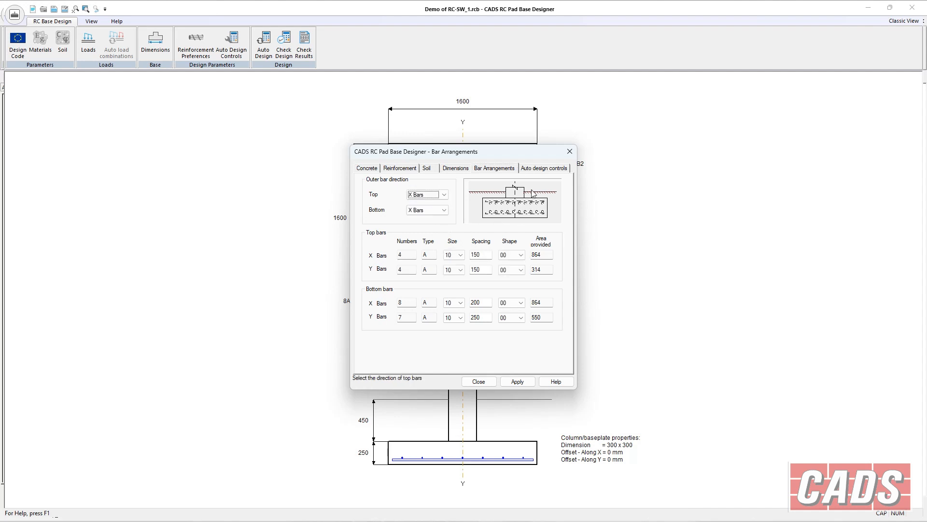
# - Set the auto design minimum thickness to 500 mm and fix the base thickness at 500 mm
pyautogui.click(542, 170)
pyautogui.doubleClick(540, 241)
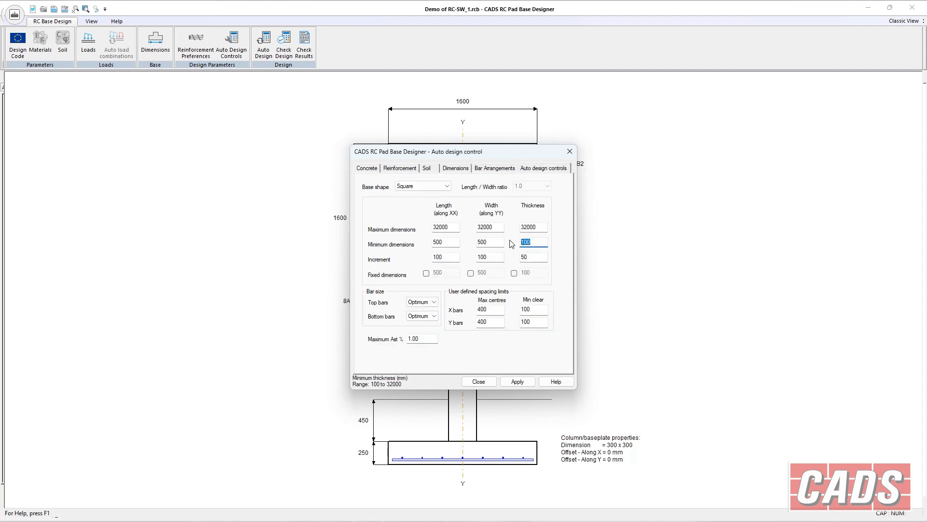
pyautogui.press('Tab')
pyautogui.click(514, 272)
# - Set the auto design bar size to 16 for both top and bottom bars, and apply the base parameters
pyautogui.click(423, 302)
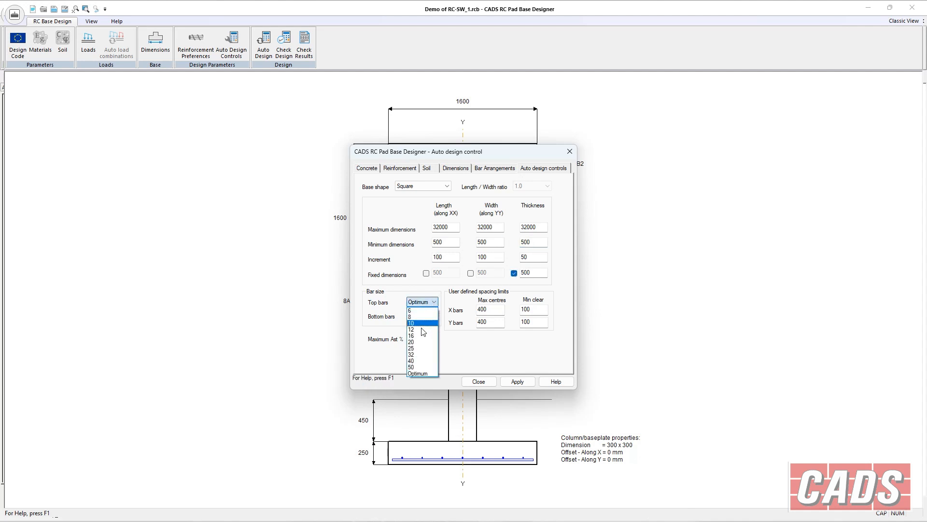
pyautogui.click(425, 335)
pyautogui.click(428, 319)
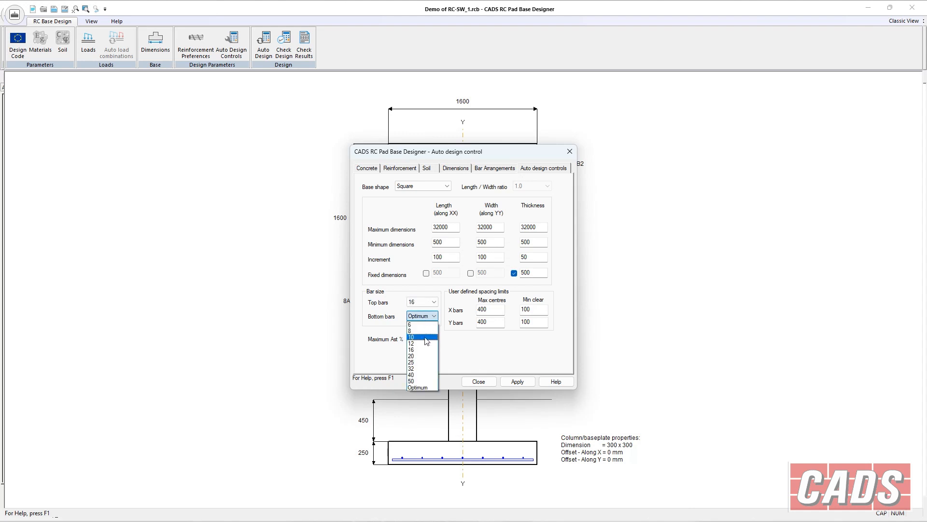
pyautogui.click(425, 352)
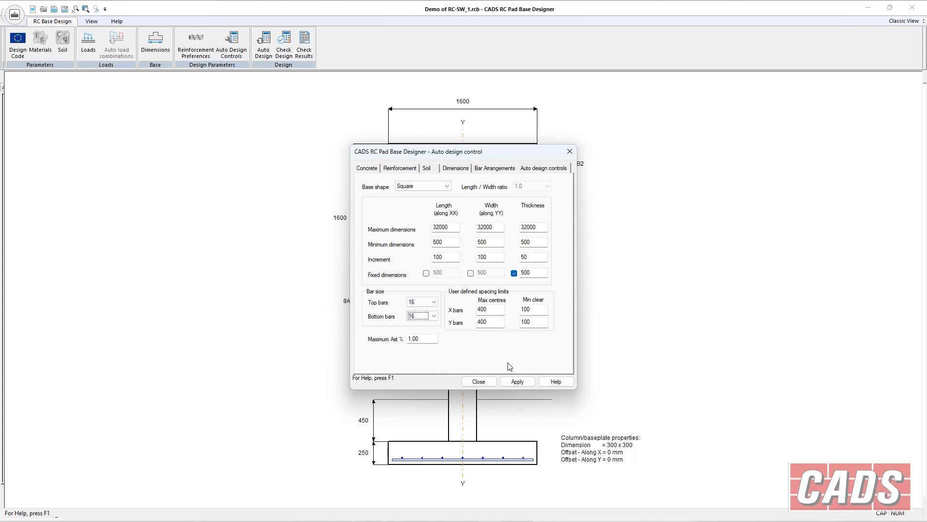
pyautogui.click(518, 383)
pyautogui.click(486, 382)
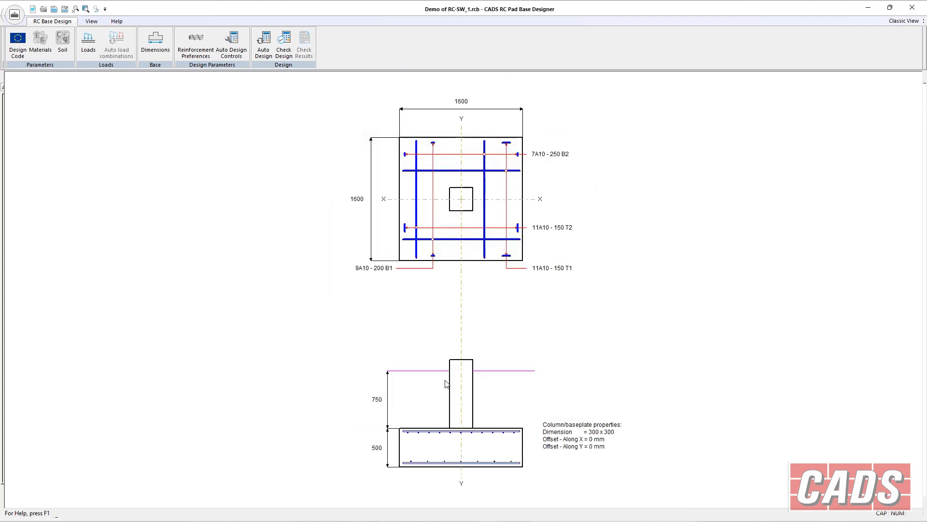
# - Run a design check on the base and review its results summary, reinforcement, overturning and sliding results
pyautogui.click(284, 44)
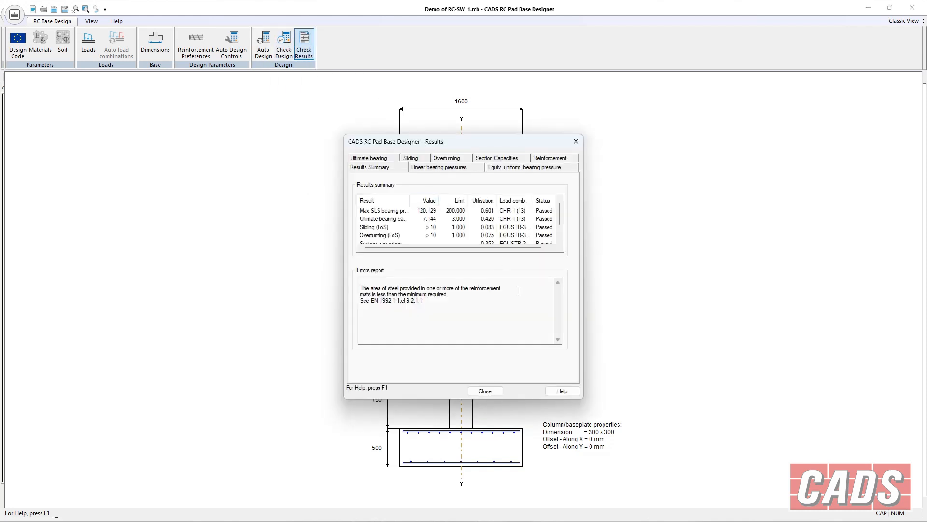
pyautogui.scroll(-2, 561, 219)
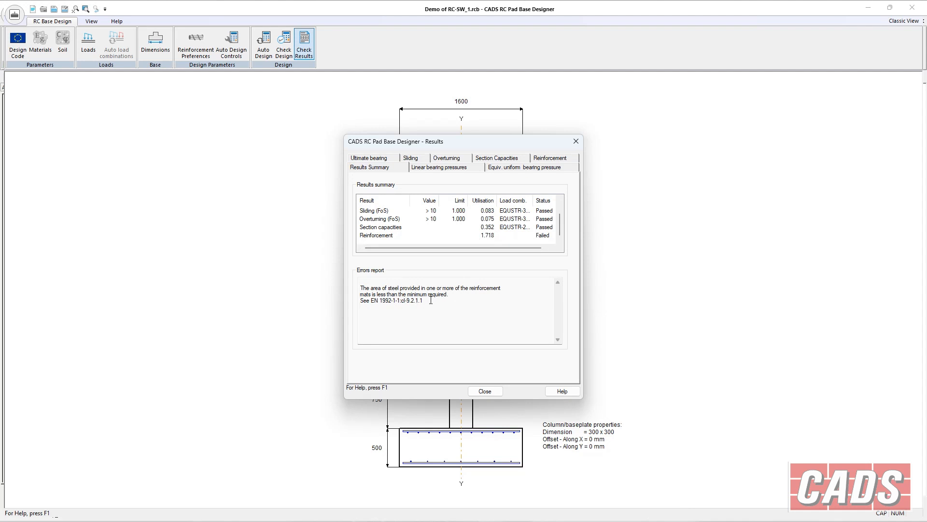
pyautogui.click(545, 159)
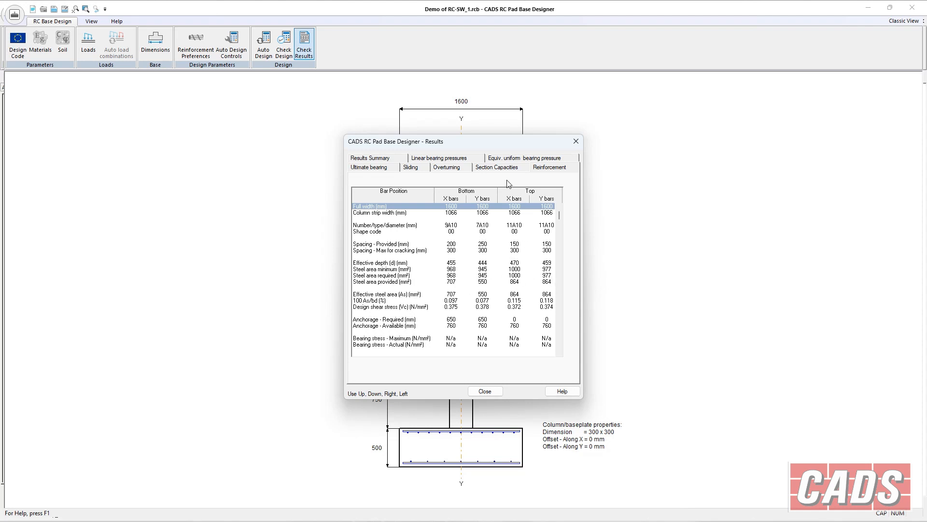
pyautogui.click(466, 168)
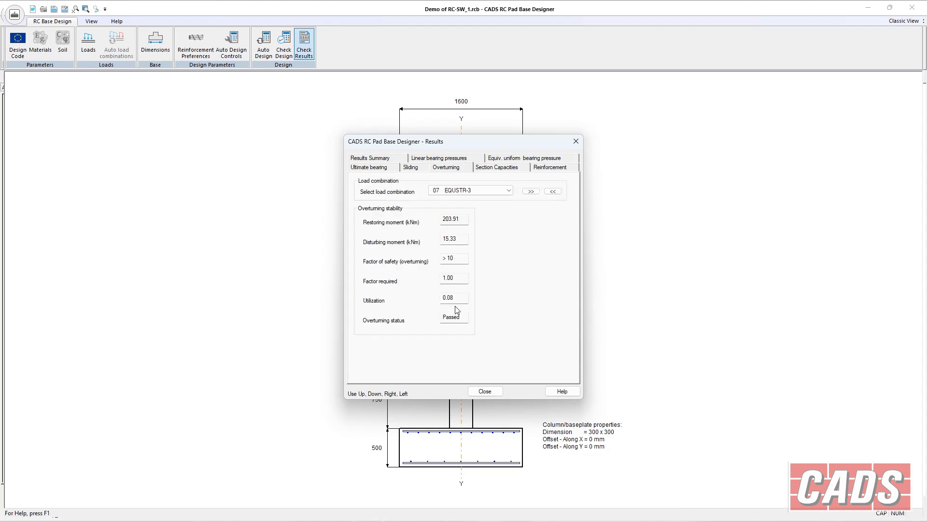
pyautogui.click(412, 169)
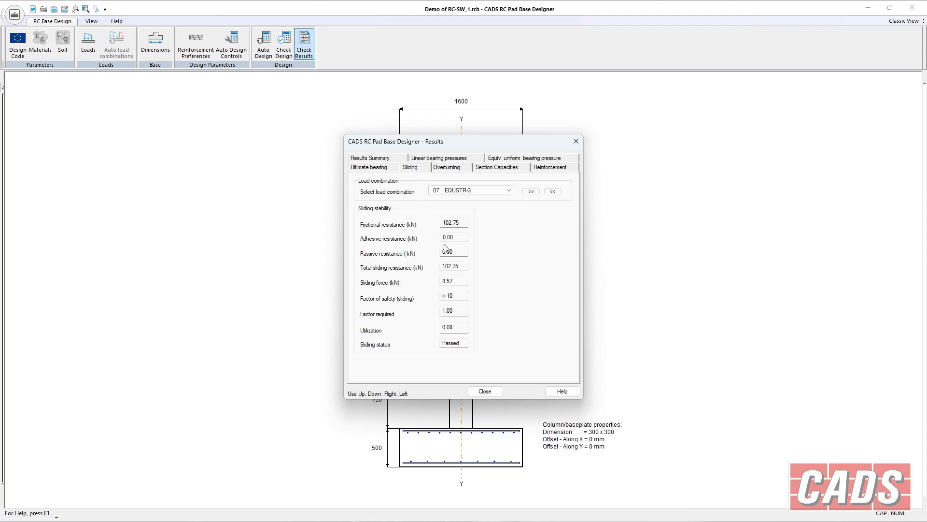
# - Examine the linear bearing pressure diagram for several load combinations from different angles, and close the results
pyautogui.click(461, 160)
pyautogui.click(509, 374)
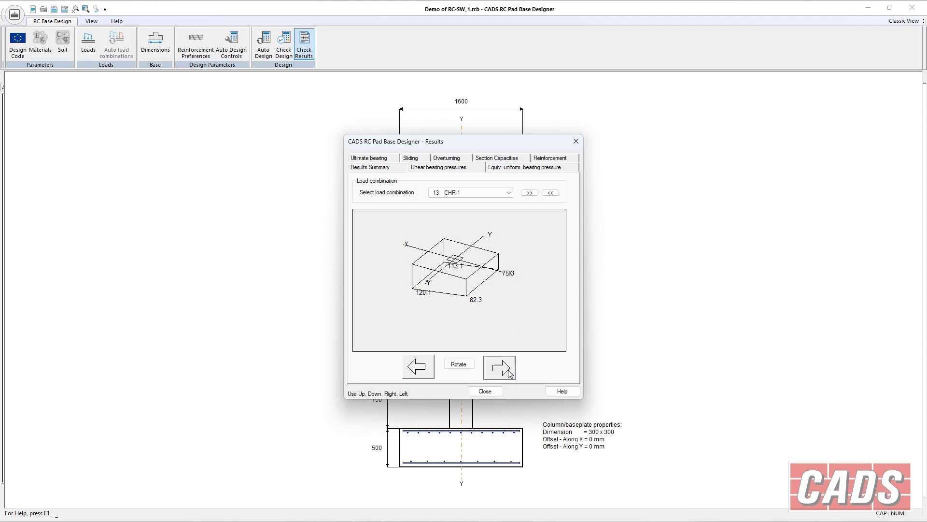
pyautogui.click(550, 193)
pyautogui.click(551, 193)
pyautogui.click(551, 193)
pyautogui.click(498, 367)
pyautogui.click(498, 368)
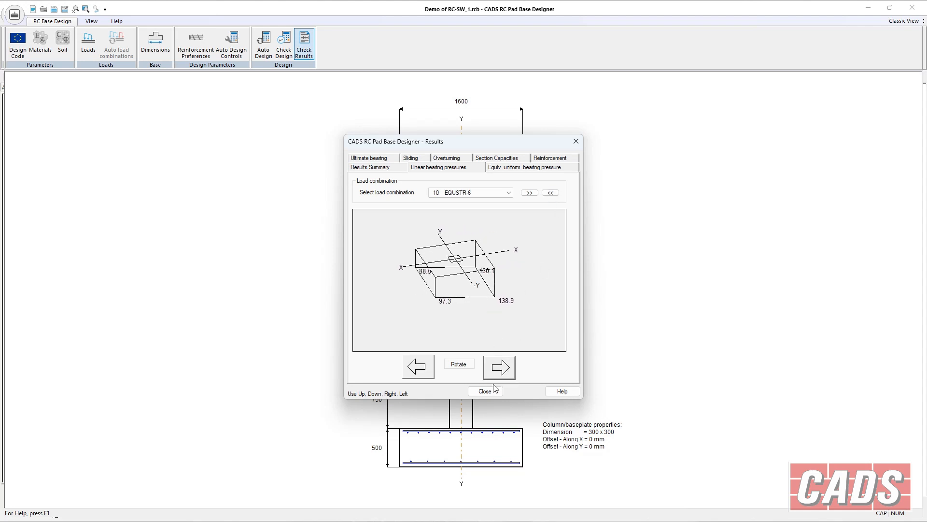
pyautogui.click(496, 389)
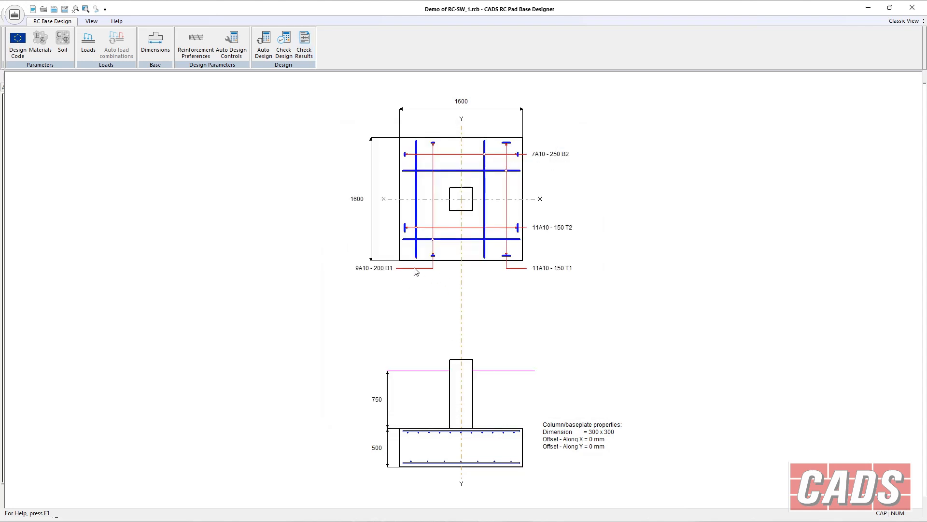
# - Run the auto design for the base, accept it, and review the updated results summary
pyautogui.click(263, 44)
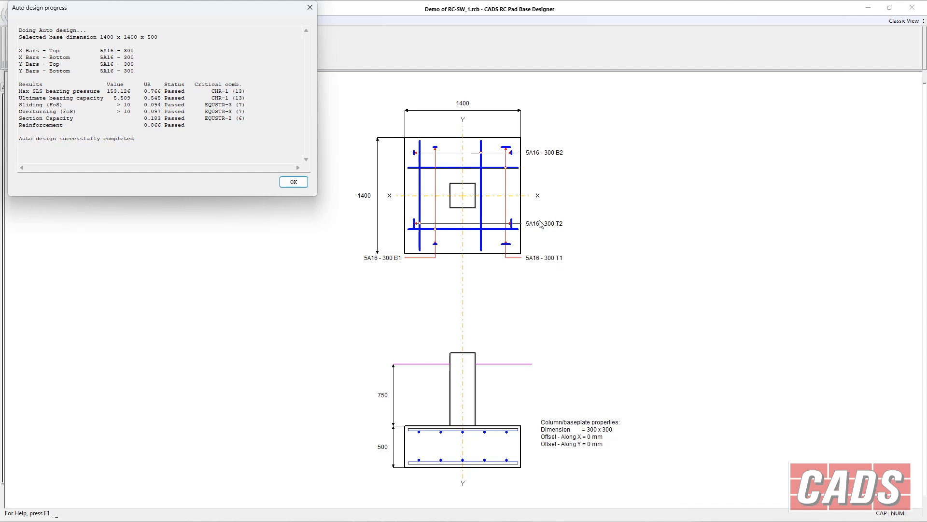
pyautogui.click(290, 184)
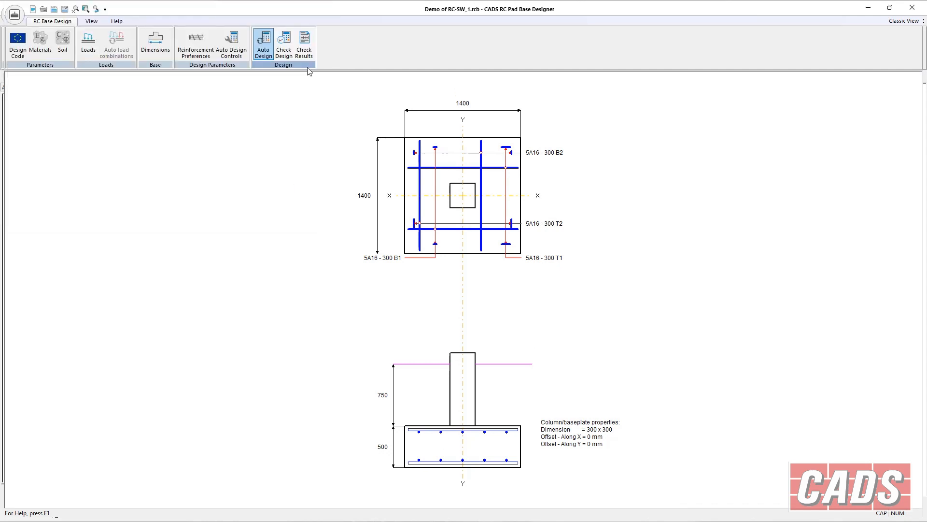
pyautogui.click(307, 52)
pyautogui.moveTo(560, 212); pyautogui.dragTo(560, 178)
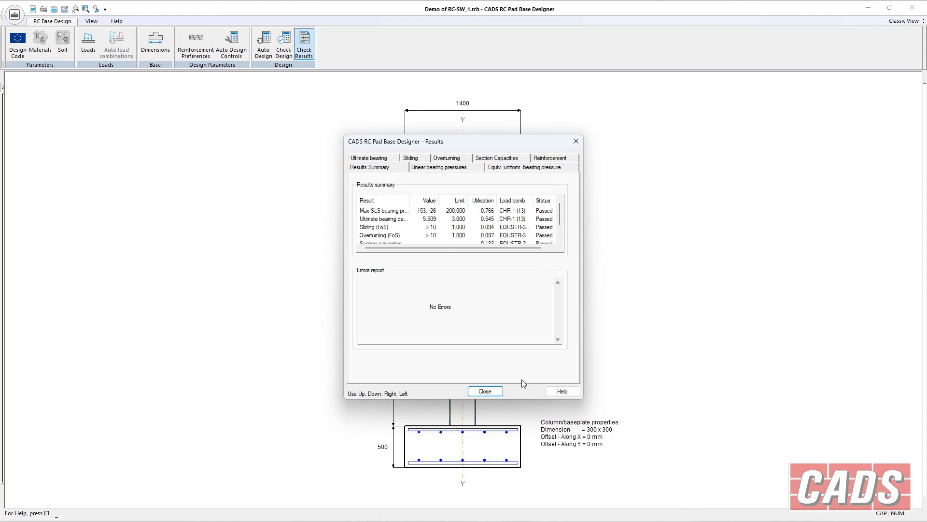
pyautogui.click(486, 392)
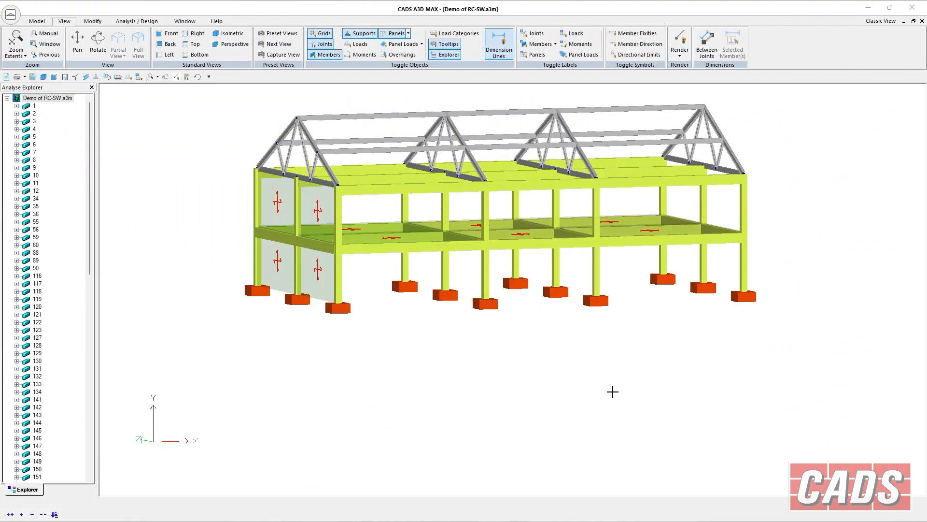
# - Select all the supports of the frame model in CADS A3D MAX and start a base group named ALL BASES
pyautogui.moveTo(195, 349); pyautogui.dragTo(788, 265)
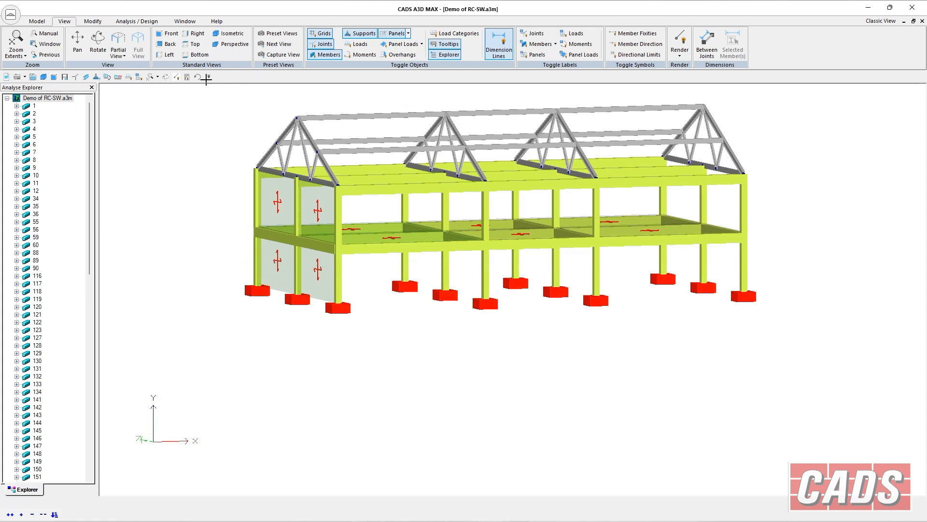
pyautogui.click(142, 22)
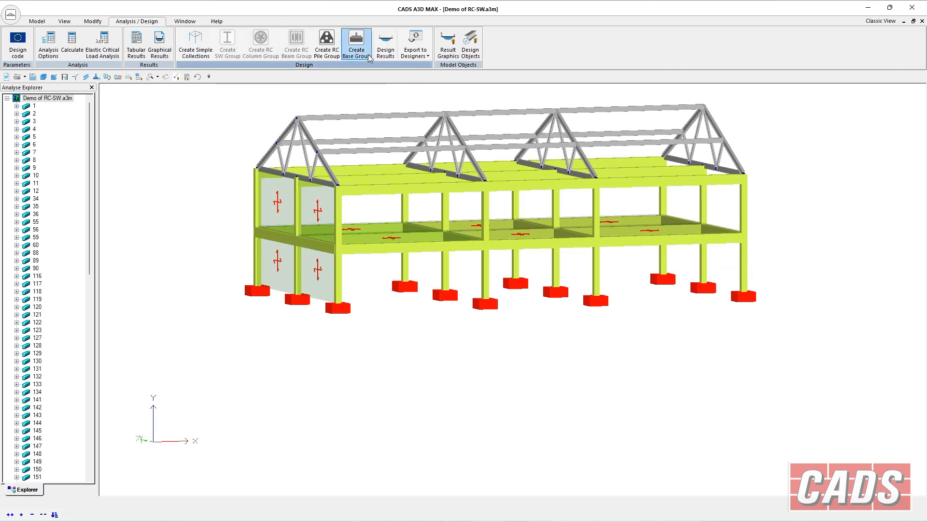
pyautogui.click(357, 48)
pyautogui.click(433, 267)
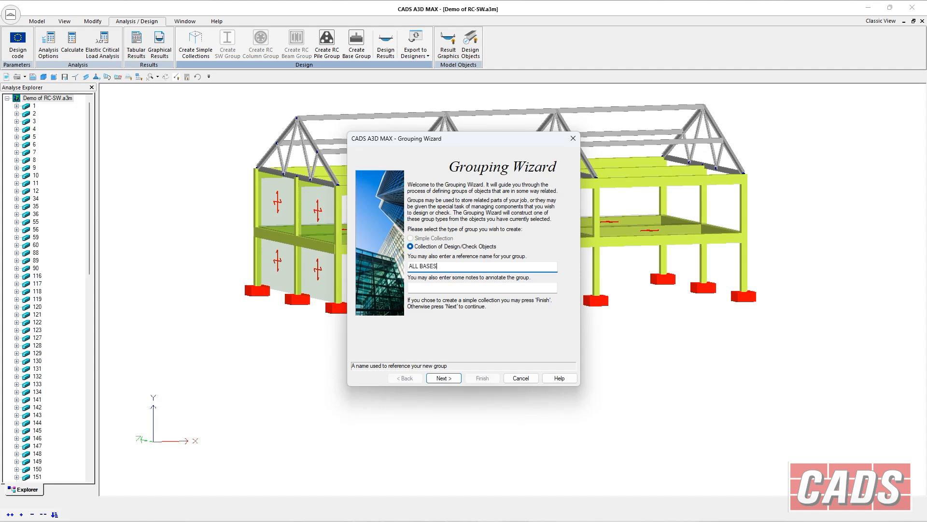
# - Create the group with Eurocode UK as its design code and a common solution for the whole group
pyautogui.click(444, 378)
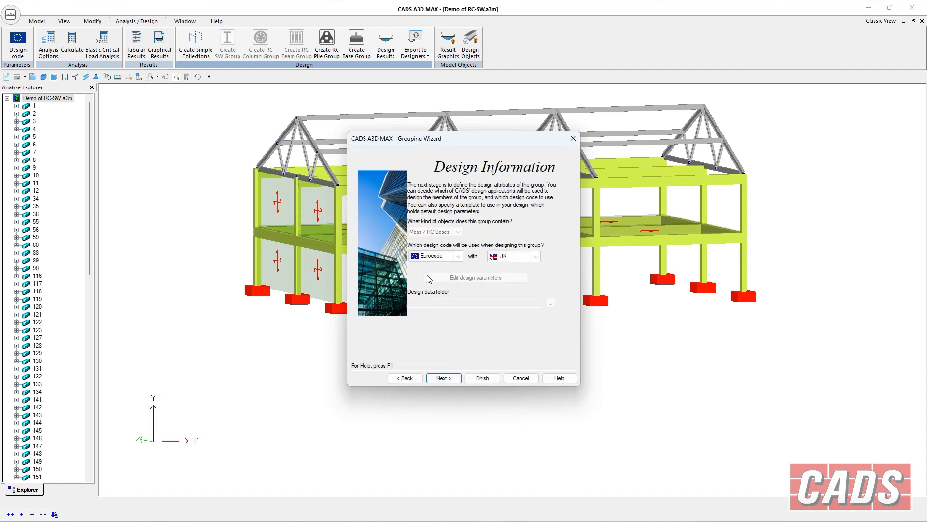
pyautogui.click(450, 378)
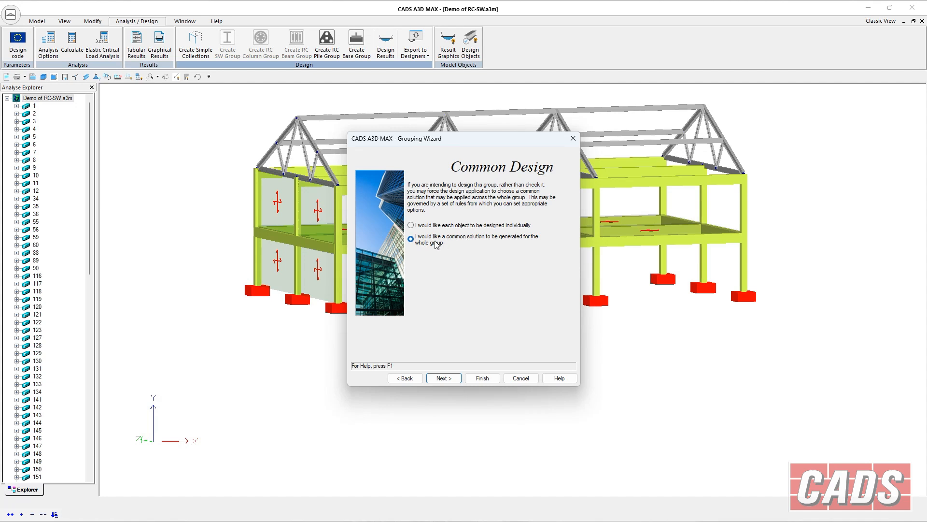
pyautogui.click(443, 377)
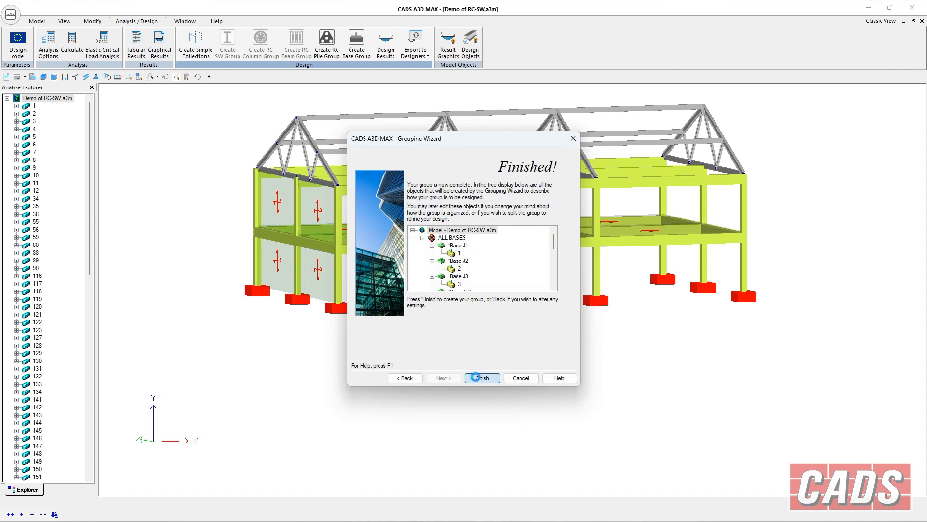
pyautogui.click(476, 377)
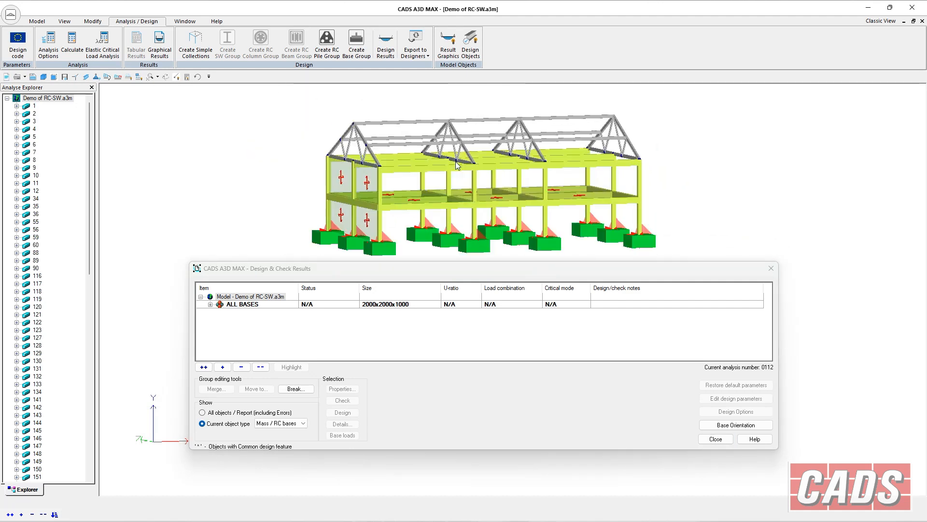
# - Expand the ALL BASES group and pick individual bases from it to locate them in the model
pyautogui.moveTo(471, 273); pyautogui.dragTo(472, 281)
pyautogui.click(210, 313)
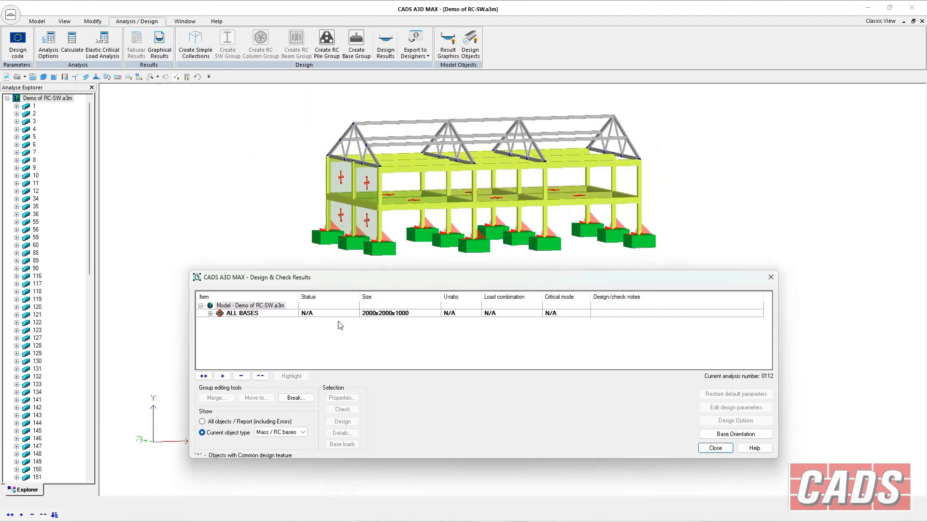
pyautogui.click(249, 313)
pyautogui.click(248, 321)
pyautogui.click(249, 329)
pyautogui.click(250, 359)
pyautogui.scroll(-2, 249, 360)
pyautogui.click(253, 352)
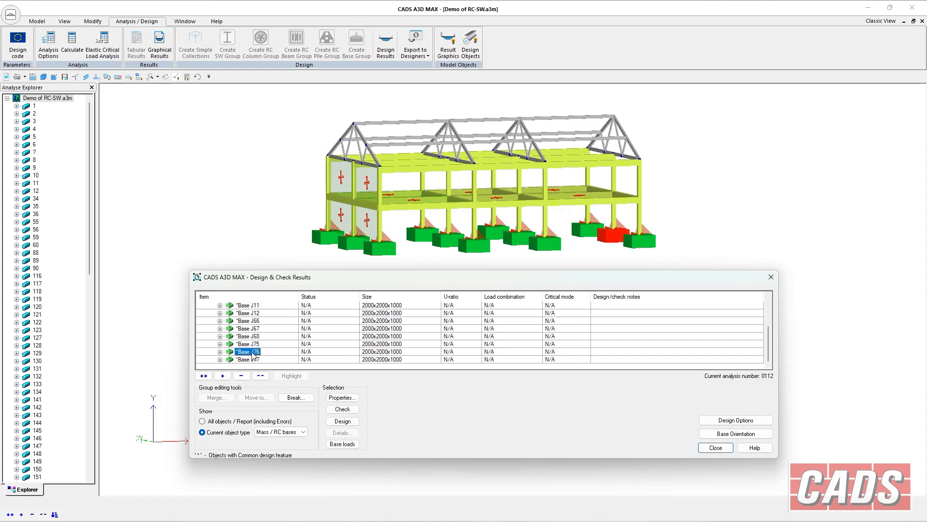
pyautogui.scroll(2, 253, 346)
pyautogui.click(249, 328)
# - Open the design properties of the whole ALL BASES group and set the soil's maximum gross SLS bearing pressure to 200 kN/m2
pyautogui.click(245, 314)
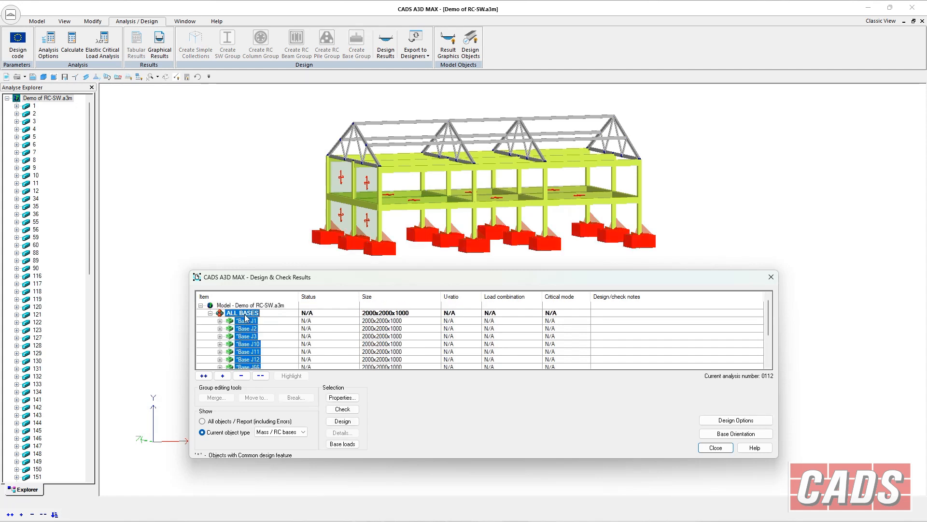
pyautogui.click(341, 397)
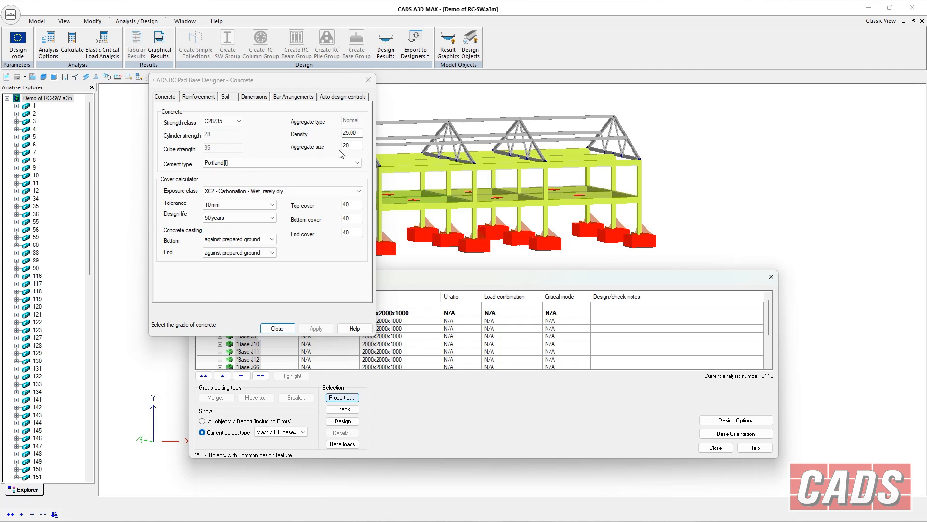
pyautogui.doubleClick(218, 122)
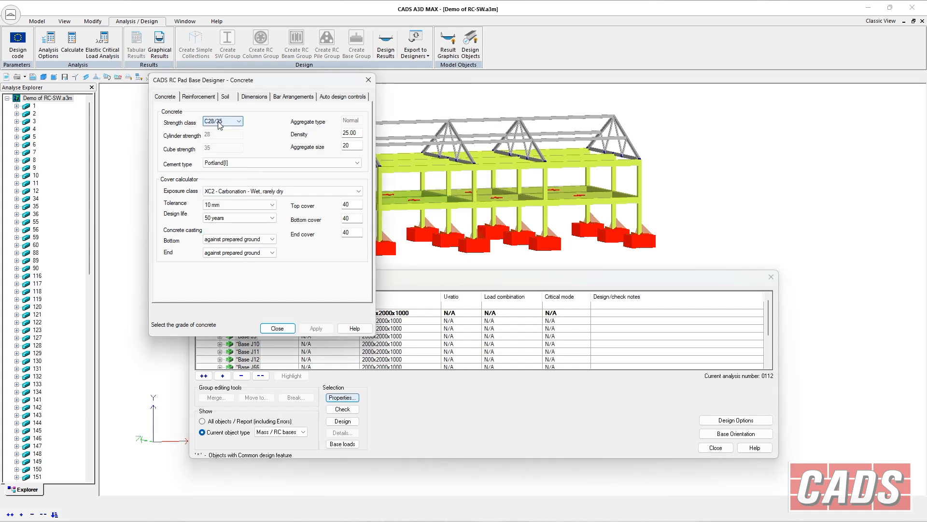
pyautogui.click(205, 98)
pyautogui.click(232, 98)
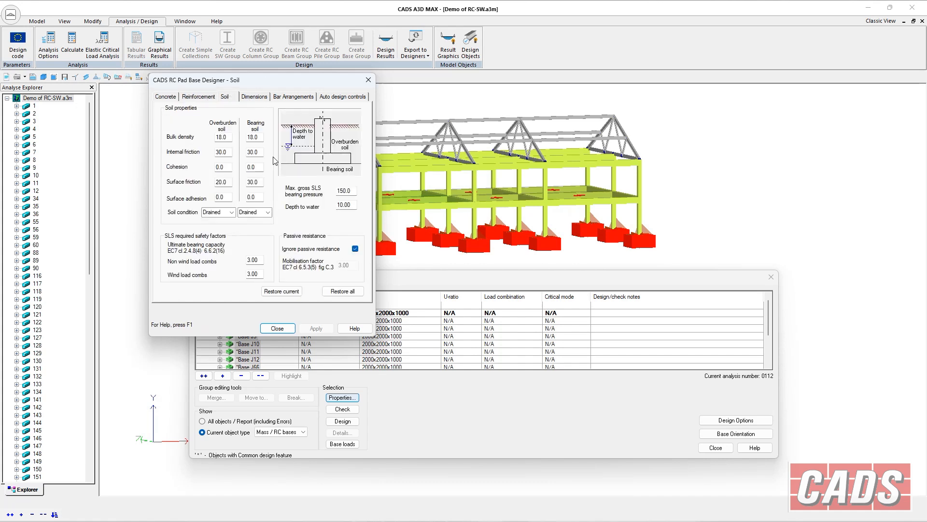
pyautogui.doubleClick(346, 190)
pyautogui.write('200')
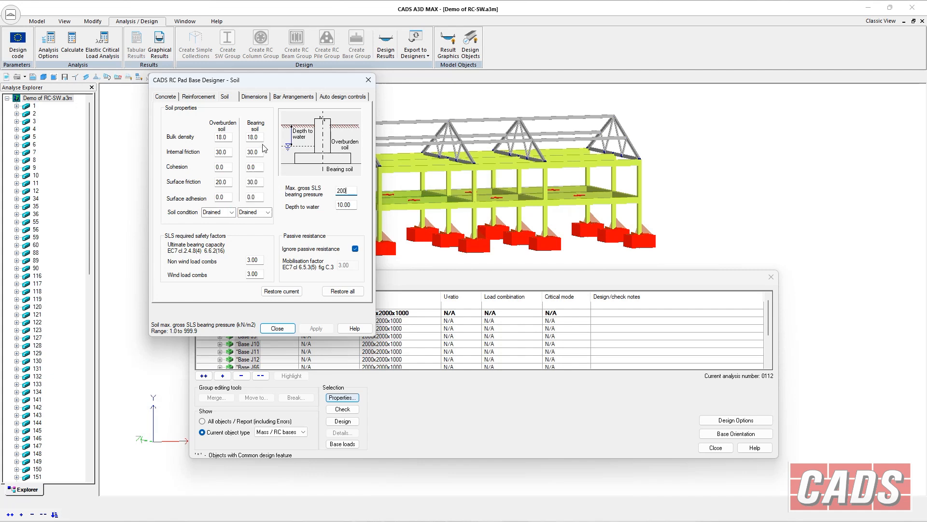
# - Set the group's base dimensions to 1600 mm length, 1600 mm width, 600 mm thickness and 750 mm depth
pyautogui.click(249, 99)
pyautogui.doubleClick(254, 131)
pyautogui.write('1600')
pyautogui.press('Tab')
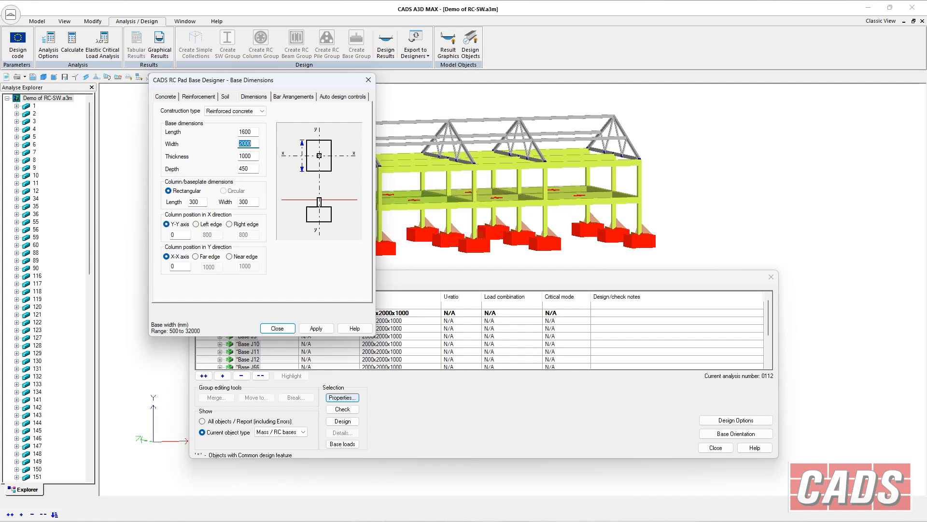
pyautogui.write('16')
pyautogui.press('Tab')
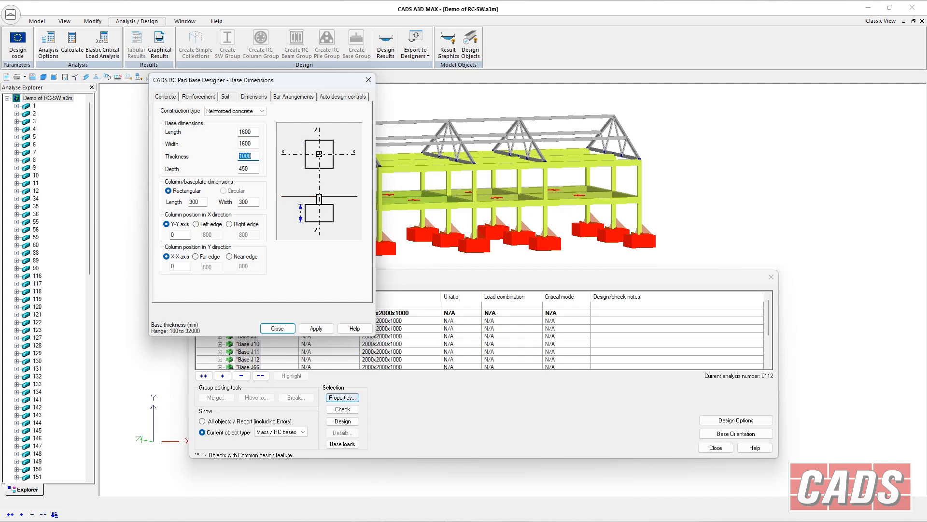
pyautogui.write('600')
pyautogui.press('Tab')
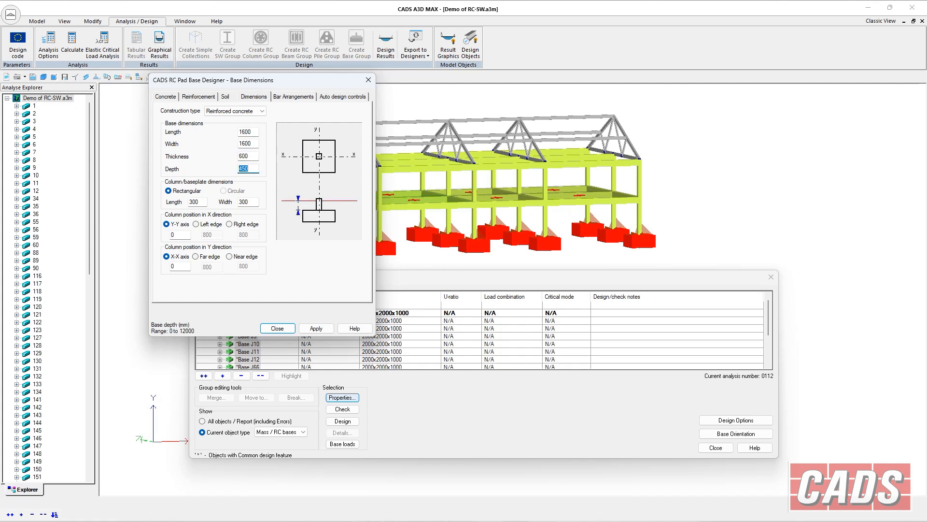
pyautogui.write('750')
pyautogui.press('Tab')
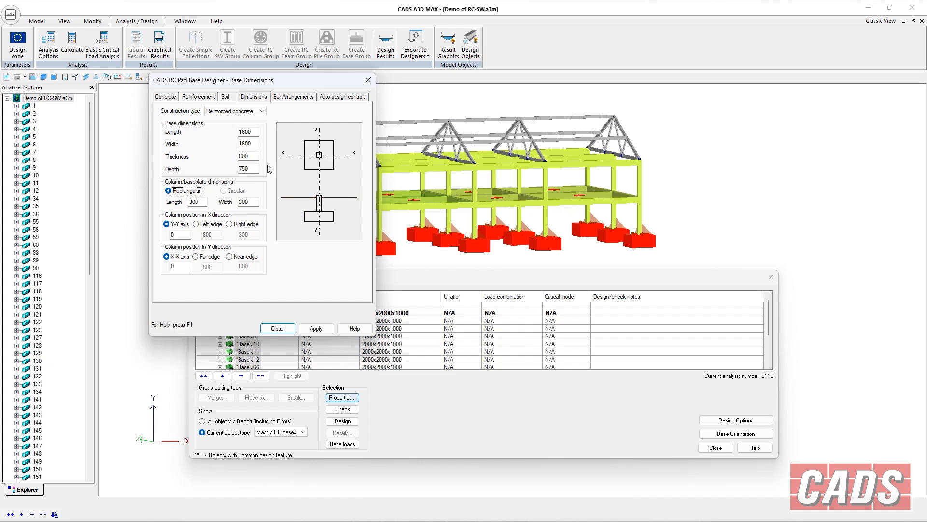
# - Set the bar size to 16 for the X and Y bars in both the top and bottom arrangements
pyautogui.click(302, 99)
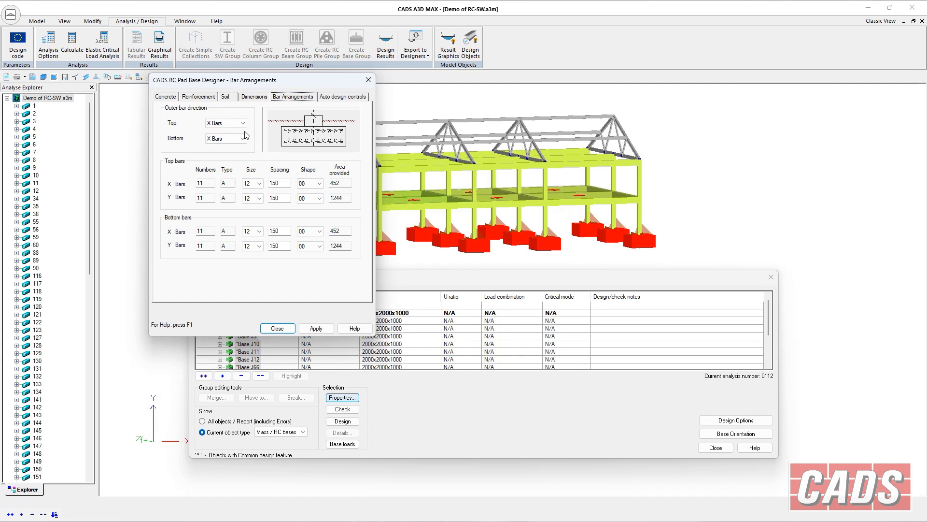
pyautogui.click(256, 183)
pyautogui.click(257, 216)
pyautogui.click(257, 198)
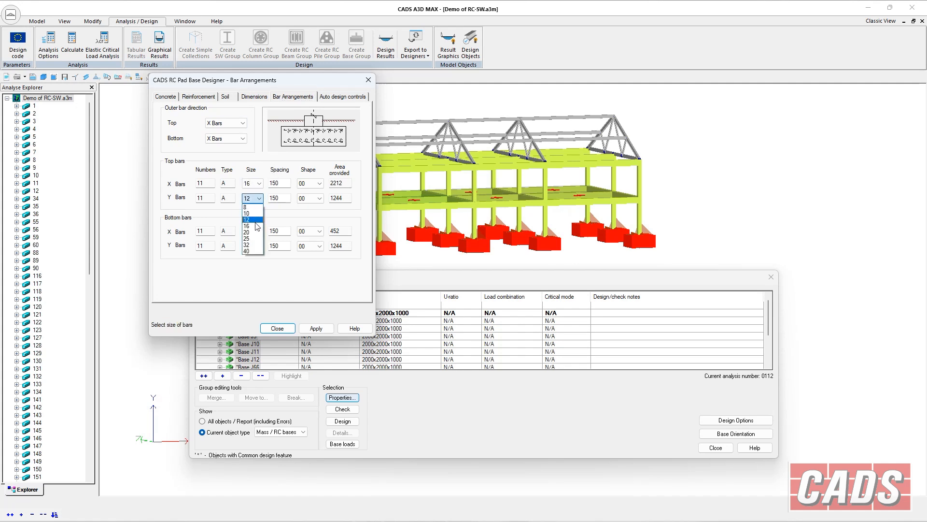
pyautogui.click(252, 225)
pyautogui.click(258, 231)
pyautogui.click(256, 258)
pyautogui.click(258, 247)
pyautogui.click(259, 274)
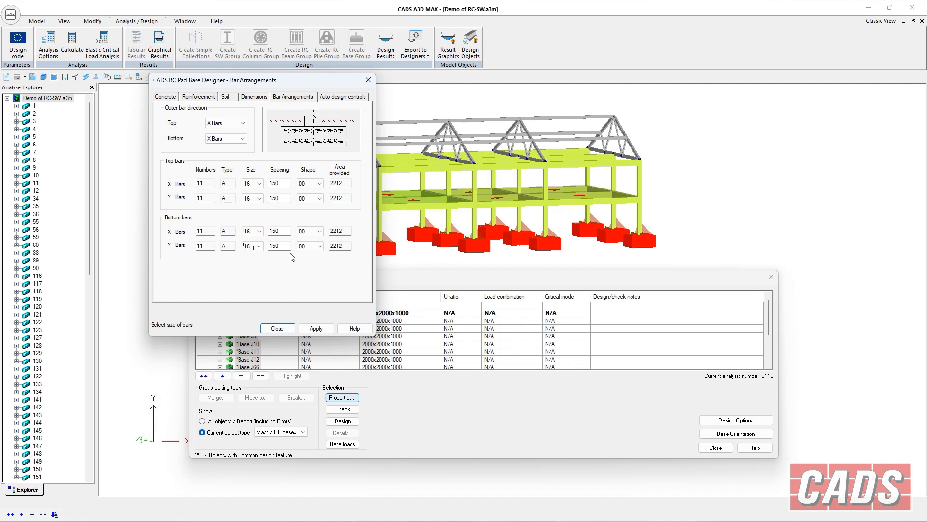
# - Set the auto design minimum thickness to 500 mm and fix the base thickness at 500 mm
pyautogui.click(337, 98)
pyautogui.doubleClick(331, 170)
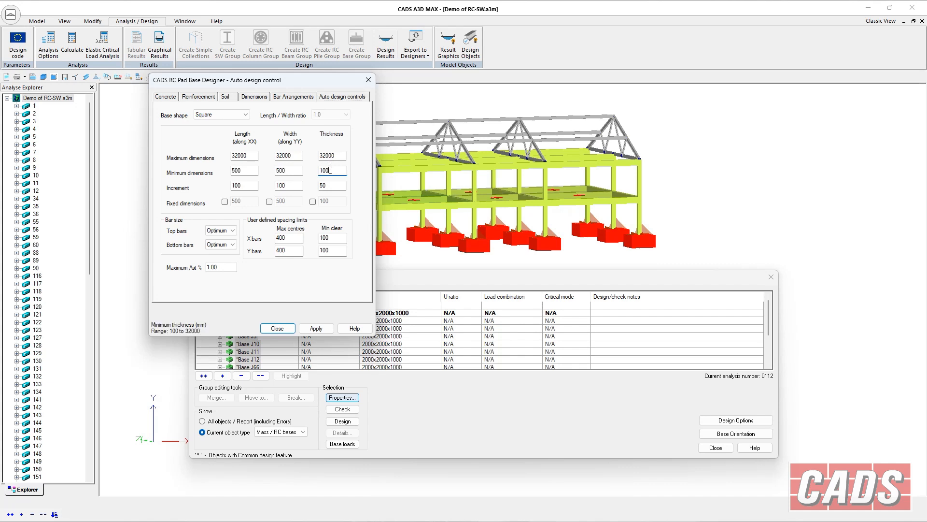
pyautogui.write('500')
pyautogui.press('Tab')
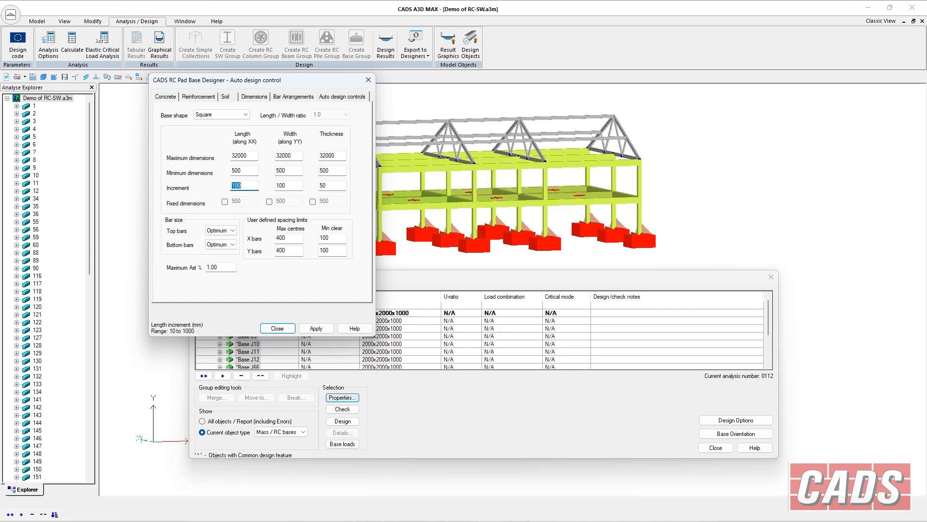
pyautogui.click(313, 203)
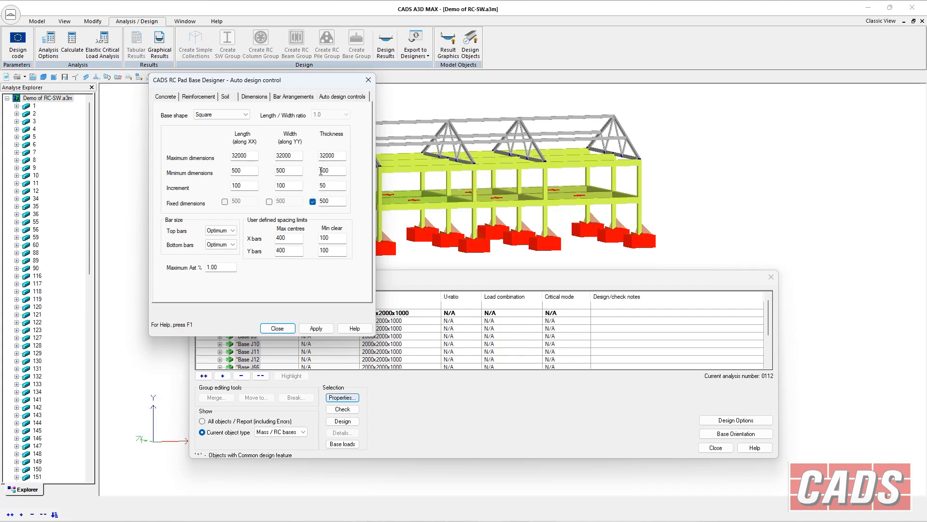
# - Choose the auto design bar sizes for the top and bottom bars and apply the group's design properties
pyautogui.click(229, 231)
pyautogui.click(217, 265)
pyautogui.click(228, 244)
pyautogui.click(226, 279)
pyautogui.click(311, 334)
pyautogui.click(277, 329)
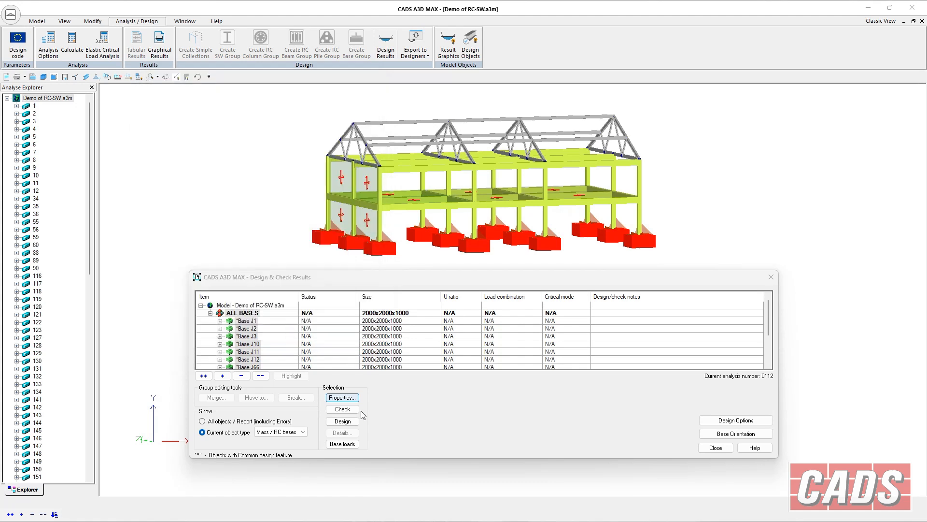
# - Check the ALL BASES group with its entered properties and toggle the design objects display on and off
pyautogui.click(339, 408)
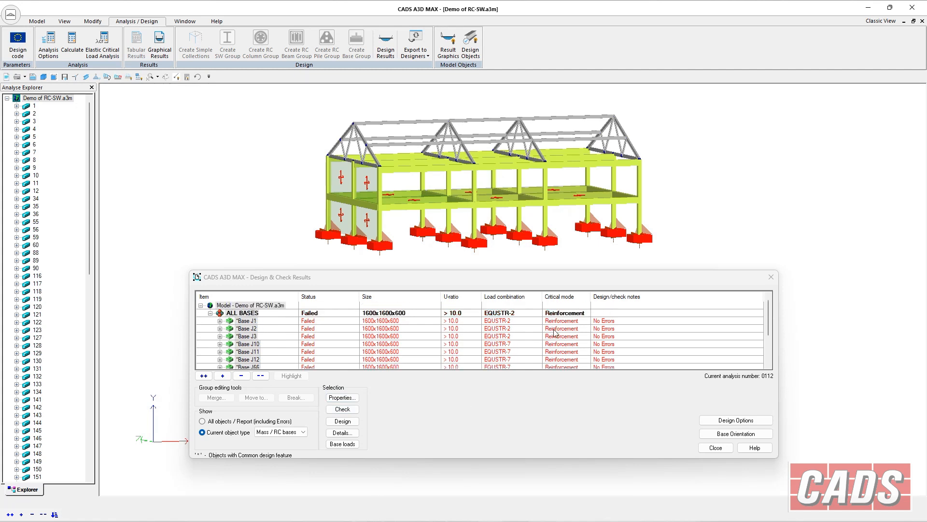
pyautogui.click(471, 46)
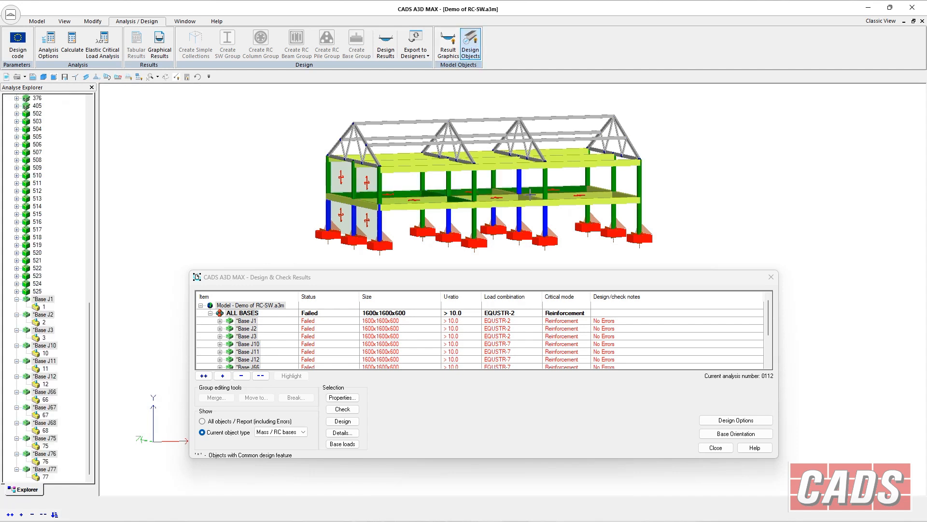
pyautogui.click(471, 46)
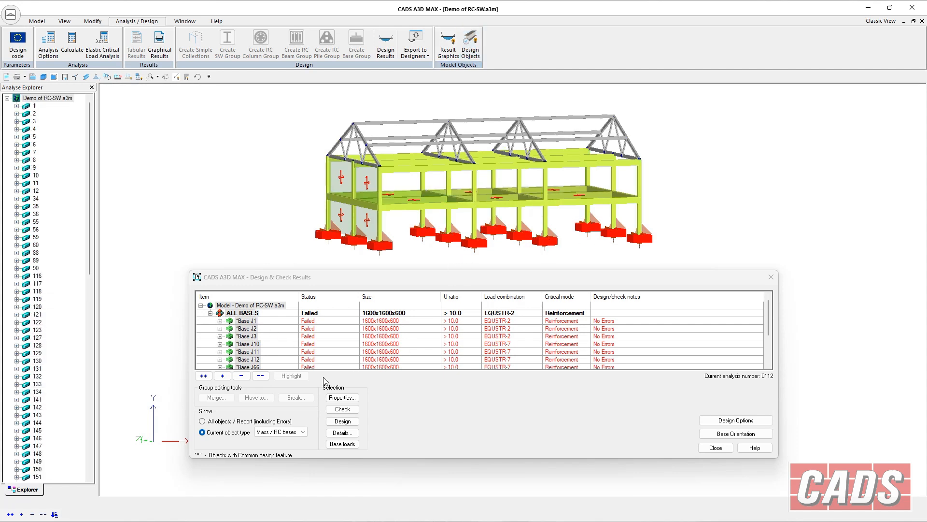
# - Run the automatic design of the ALL BASES group and enlarge the results window to review every base
pyautogui.click(343, 421)
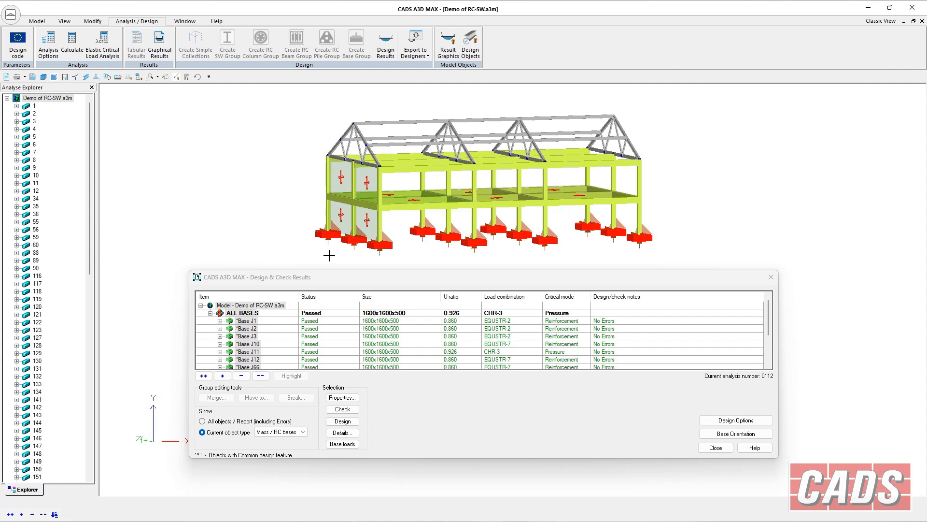
pyautogui.moveTo(411, 269); pyautogui.dragTo(411, 258)
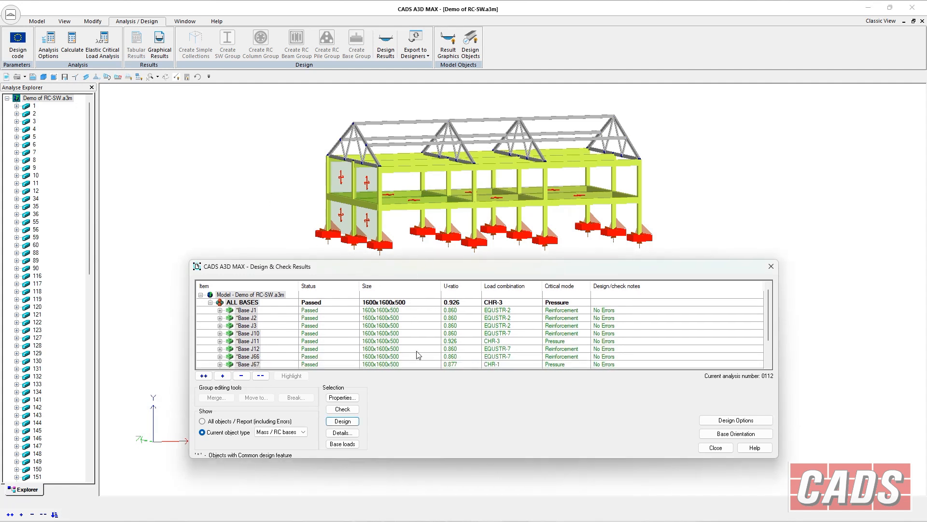
pyautogui.moveTo(458, 459); pyautogui.dragTo(458, 484)
pyautogui.scroll(-1, 454, 329)
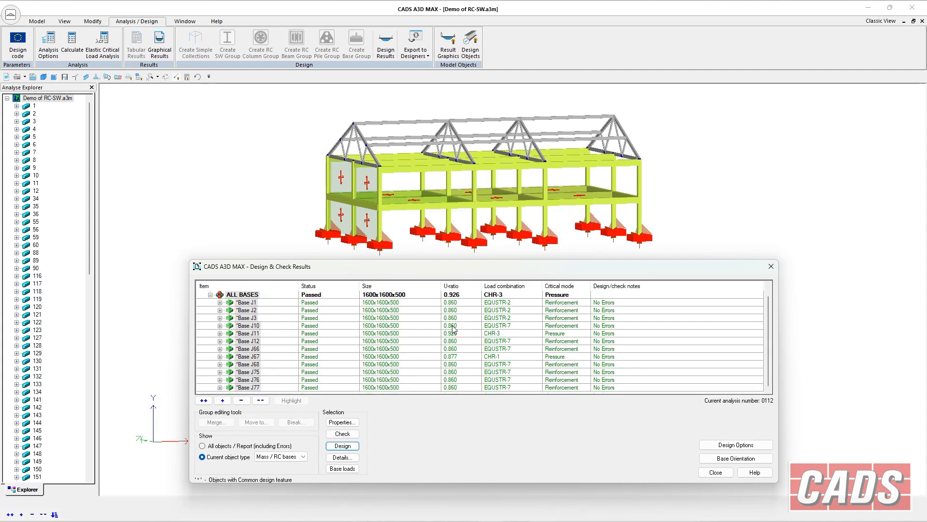
pyautogui.scroll(1, 454, 329)
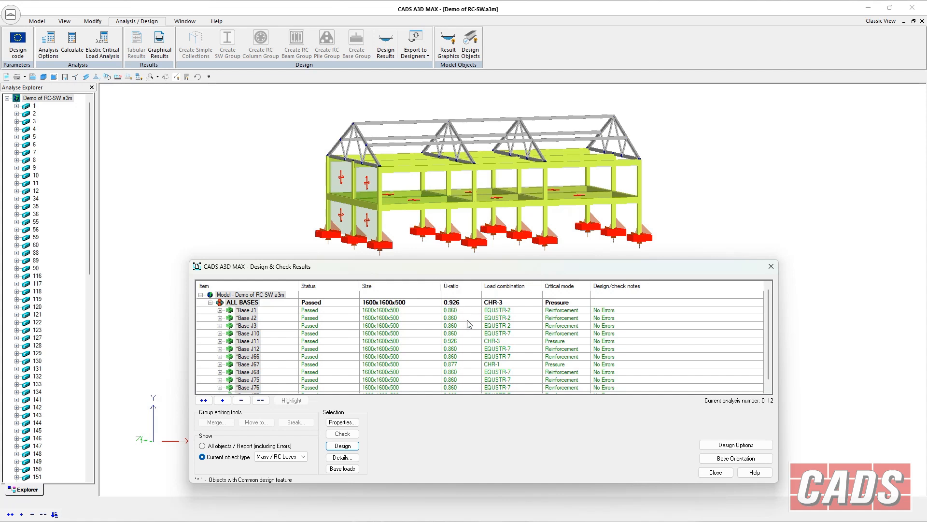
# - Pick Base J11 and Base J3 from the design results to locate them in the frame model
pyautogui.click(466, 342)
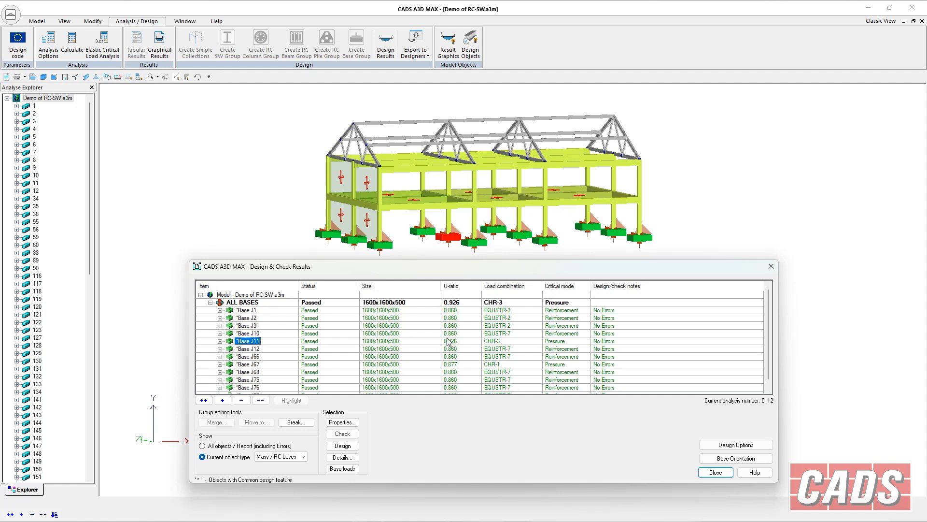
pyautogui.scroll(-1, 465, 338)
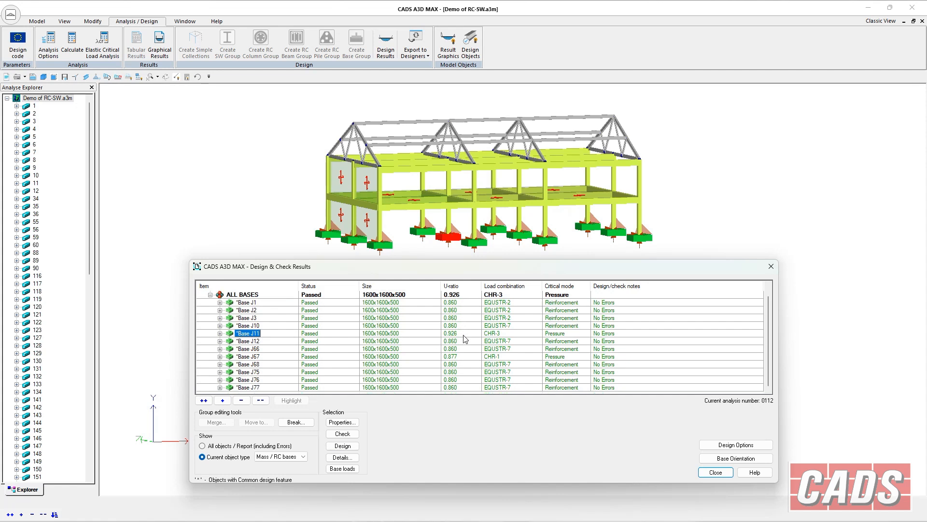
pyautogui.scroll(1, 466, 339)
pyautogui.click(247, 326)
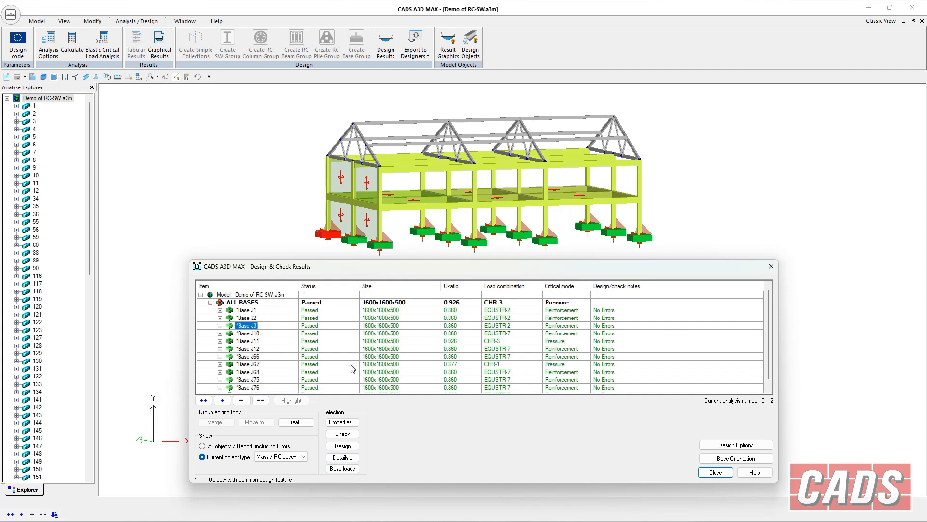
pyautogui.click(269, 197)
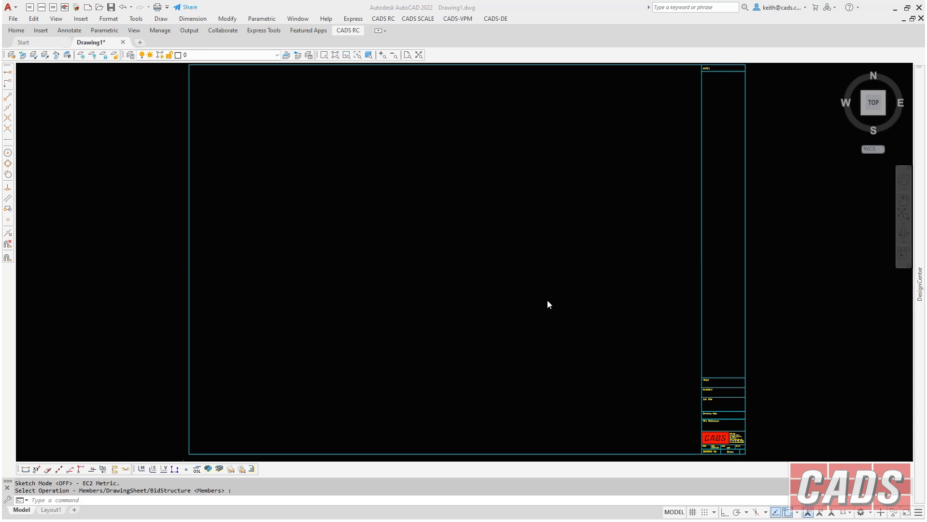
# - Switch to AutoCAD and start the CADS RC Pad Base Detailer with a member titled Base 1, quantity 20
pyautogui.click(391, 20)
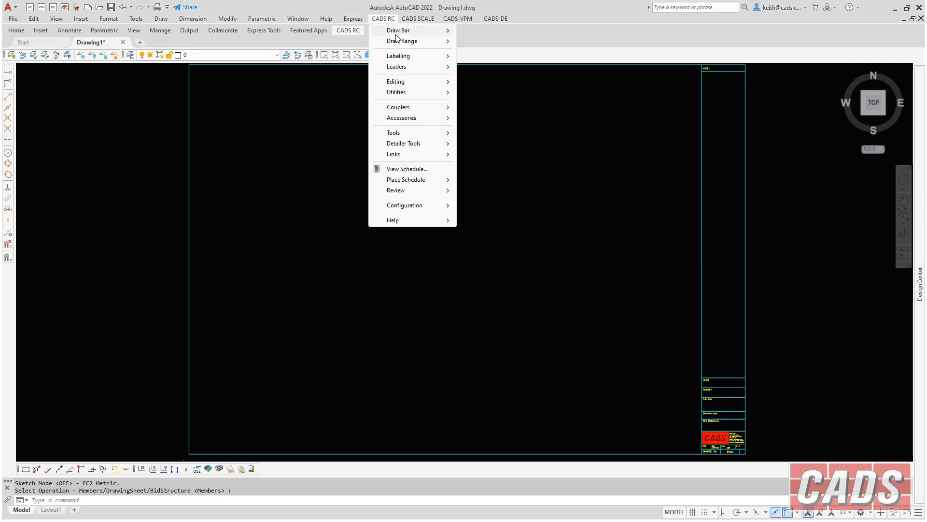
pyautogui.moveTo(398, 33)
pyautogui.moveTo(431, 136)
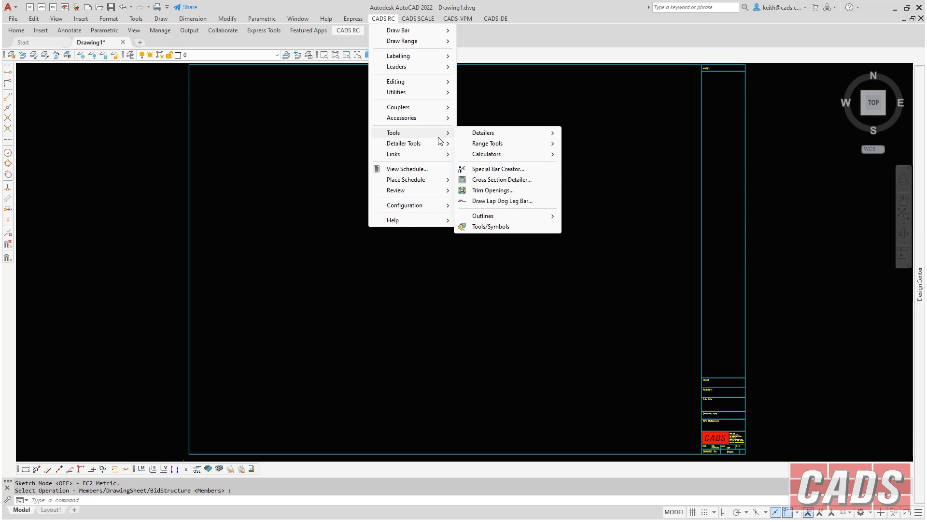
pyautogui.moveTo(478, 136)
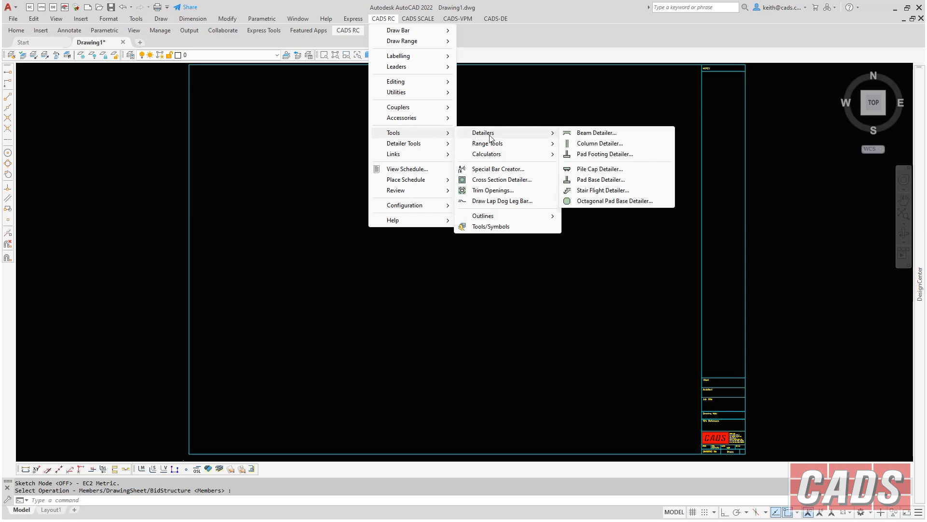
pyautogui.click(594, 181)
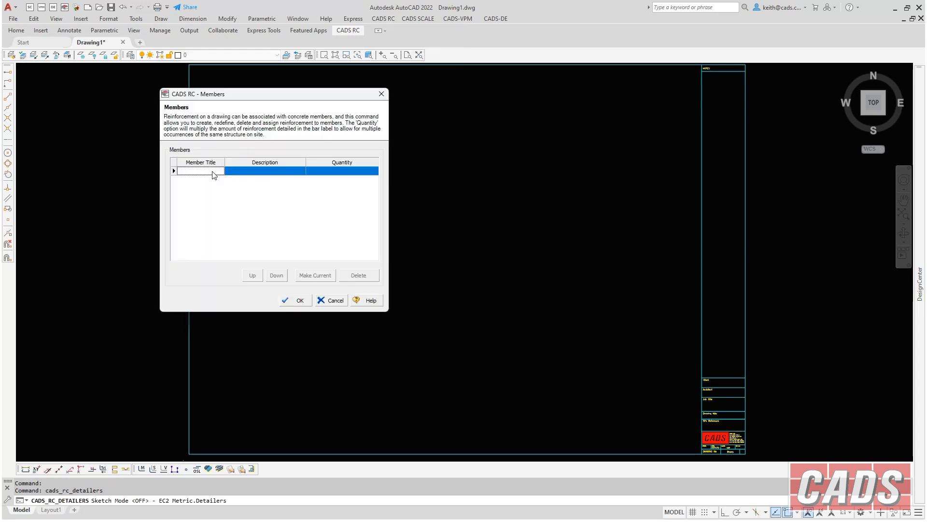
pyautogui.write('b')
pyautogui.press('capslock')
pyautogui.write('B')
pyautogui.press('capslock')
pyautogui.write('ase 1')
pyautogui.click(368, 169)
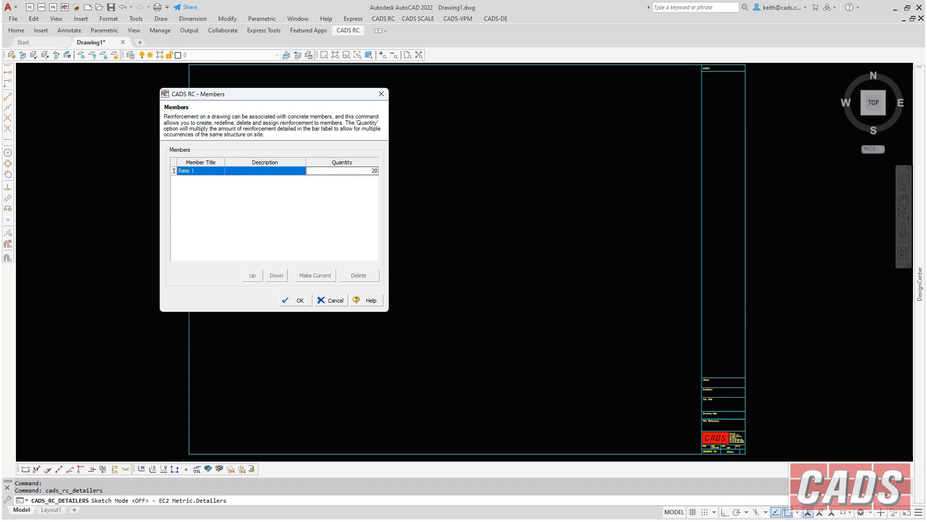
pyautogui.write('20')
pyautogui.press('Return')
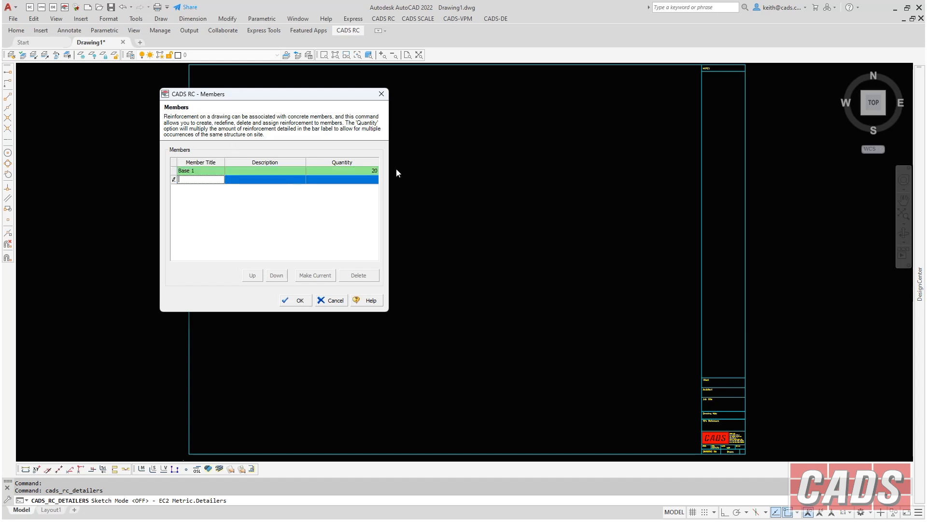
pyautogui.click(299, 300)
pyautogui.click(483, 227)
pyautogui.click(482, 232)
pyautogui.click(481, 238)
pyautogui.click(480, 246)
pyautogui.click(480, 251)
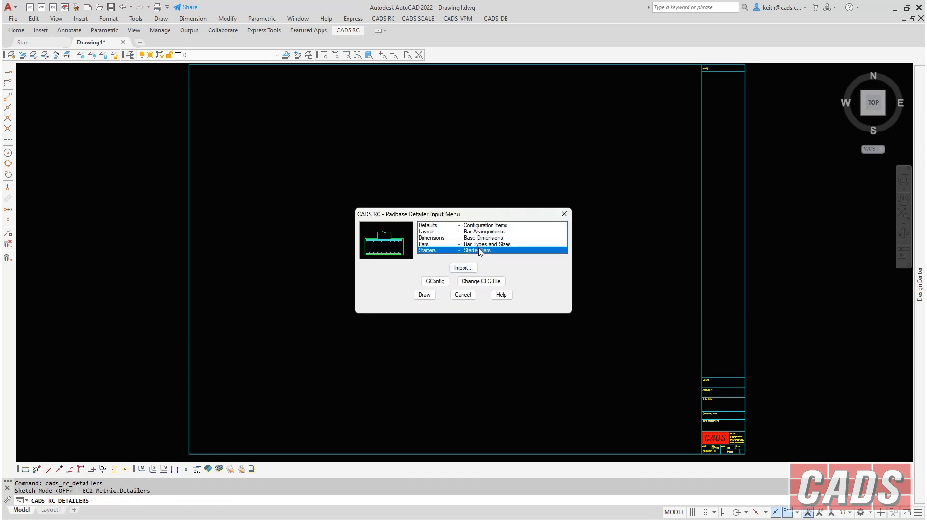
# - Import the designed pad base file Eg2_EN.rcb from the RCBASED Examples folder into the Padbase Detailer
pyautogui.moveTo(485, 218); pyautogui.dragTo(487, 150)
pyautogui.click(464, 200)
pyautogui.click(473, 244)
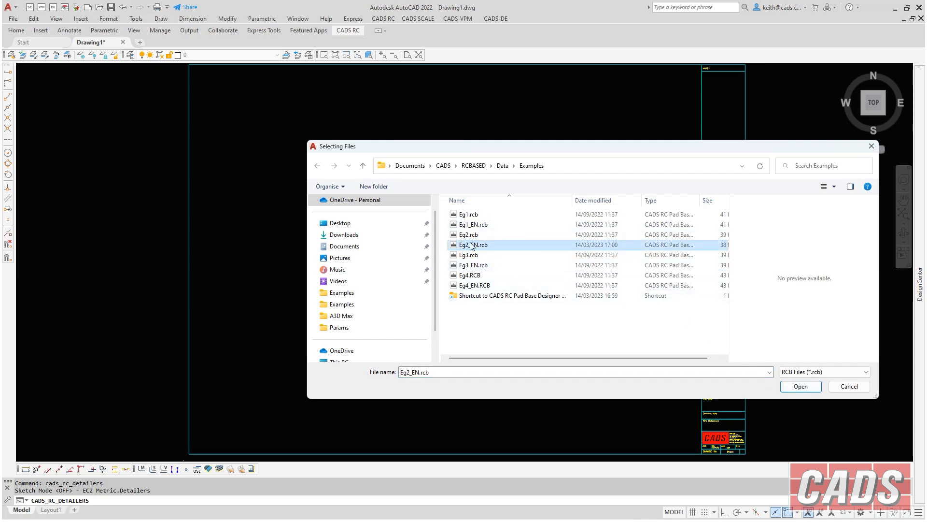
pyautogui.click(801, 387)
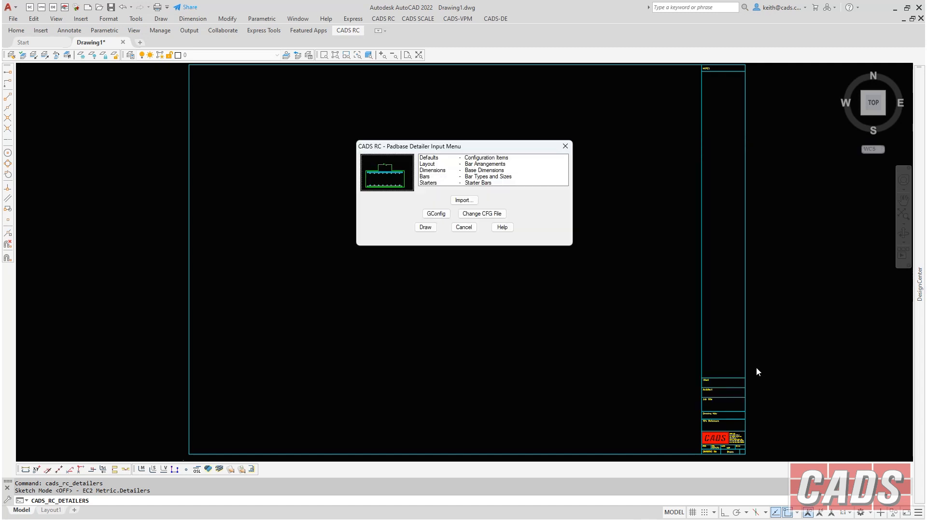
# - Draw the imported base under member Base 1, placing the plan at the top of the sheet, the elevation lowest and the column detail between
pyautogui.click(429, 226)
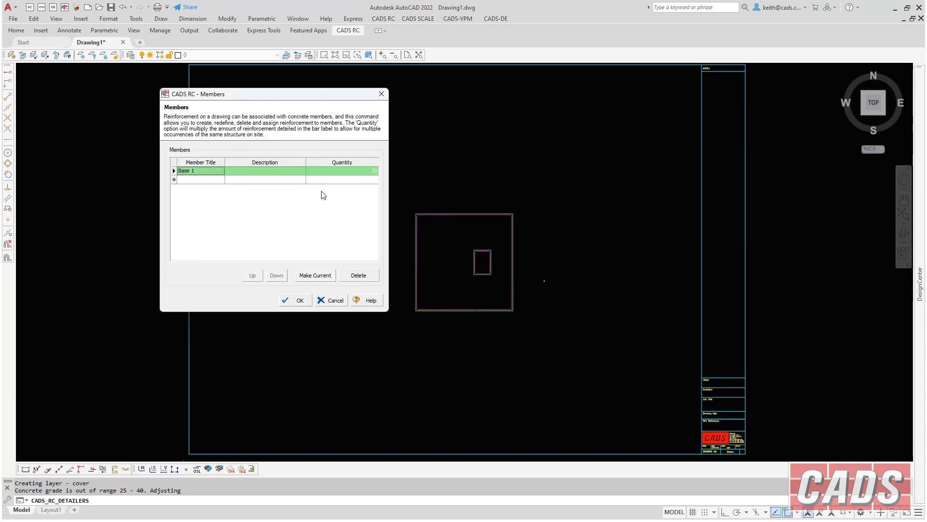
pyautogui.click(300, 300)
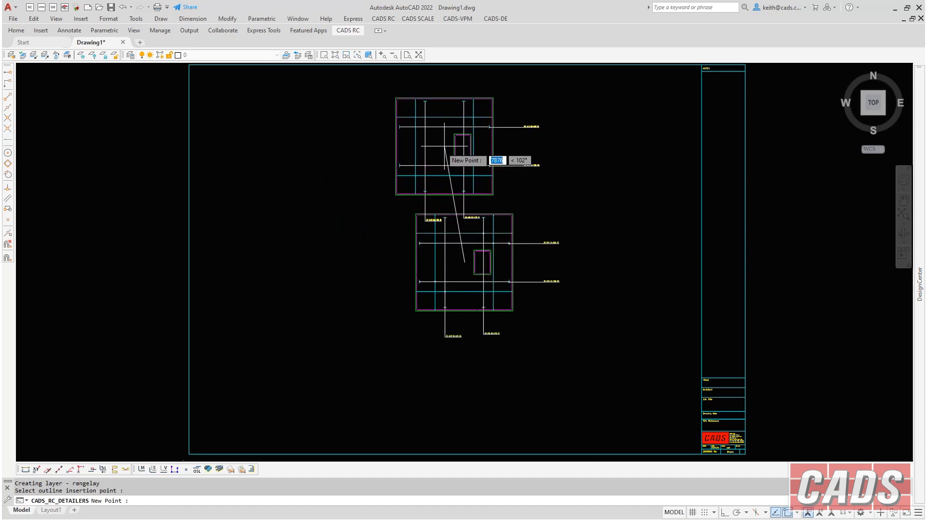
pyautogui.click(465, 262)
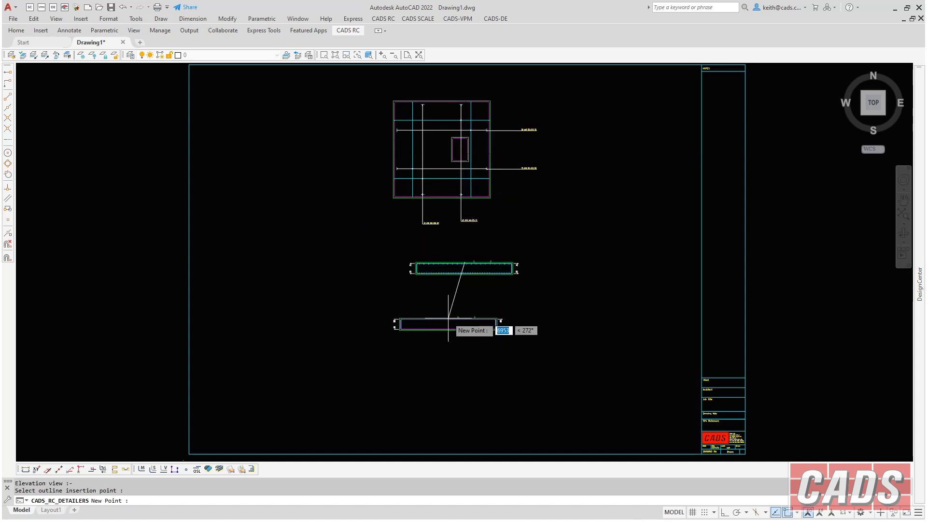
pyautogui.click(447, 318)
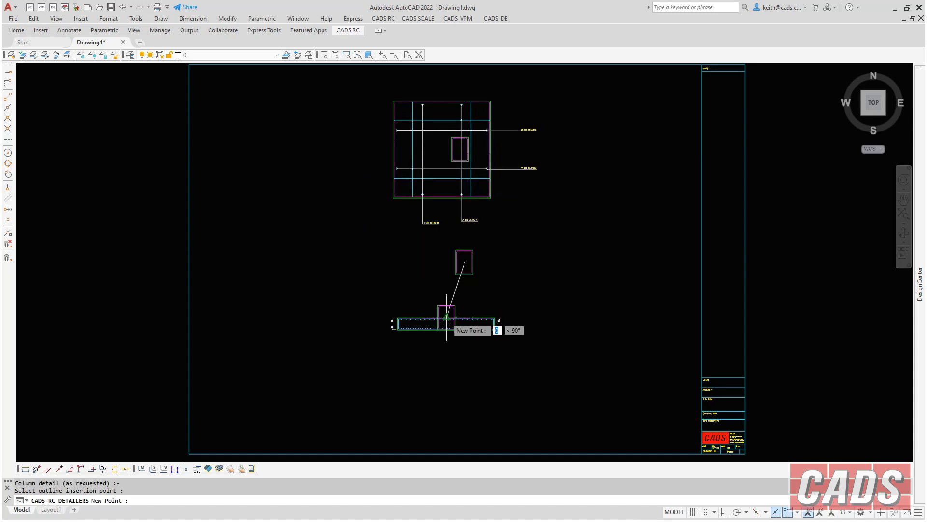
pyautogui.click(445, 265)
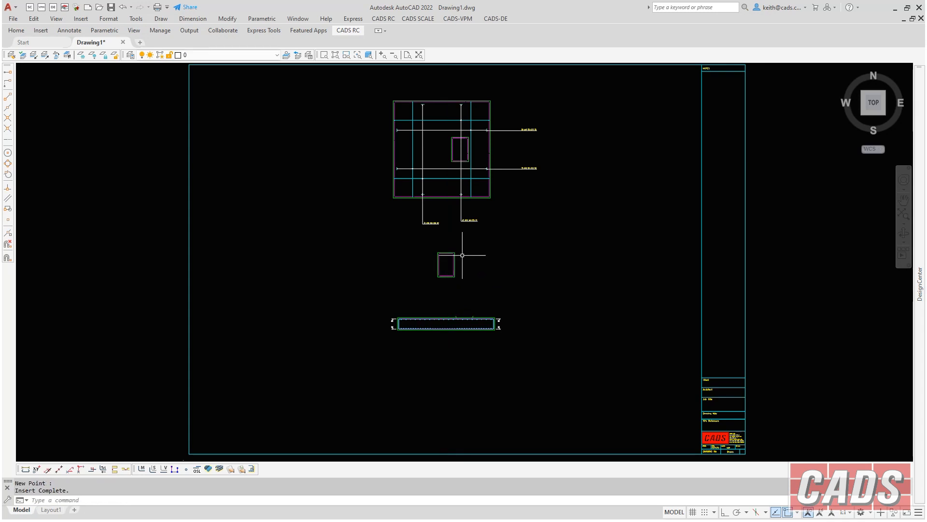
# - Examine the reinforcement layout and bar labels on the base plan
pyautogui.scroll(3, 459, 261)
pyautogui.moveTo(460, 261); pyautogui.dragTo(480, 356, button='middle')
pyautogui.scroll(2, 480, 356)
pyautogui.moveTo(483, 205); pyautogui.dragTo(463, 289, button='middle')
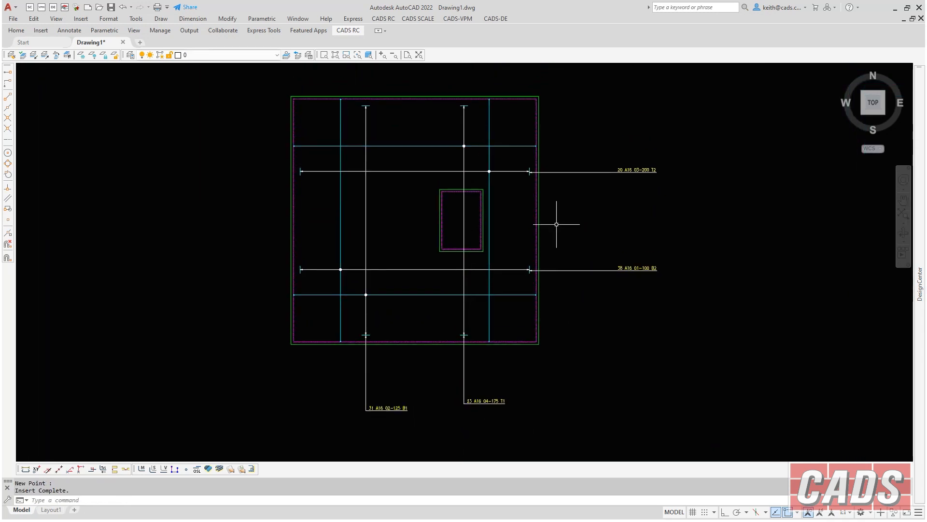
pyautogui.scroll(6, 640, 161)
pyautogui.scroll(-3, 637, 165)
pyautogui.scroll(-2, 638, 165)
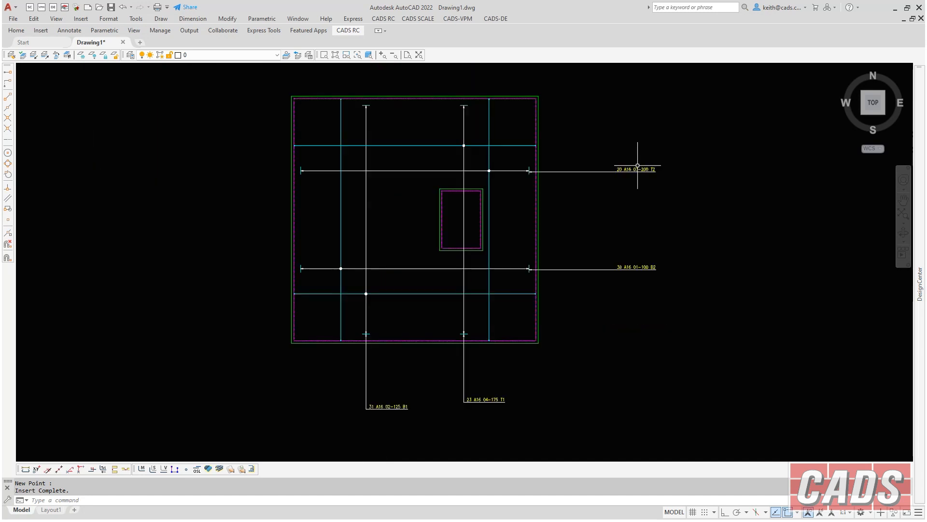
pyautogui.moveTo(474, 159); pyautogui.dragTo(457, 154, button='middle')
pyautogui.scroll(-2, 456, 154)
pyautogui.scroll(-2, 457, 154)
# - Examine the bars and bar marks in the base elevation below the column detail
pyautogui.moveTo(468, 213); pyautogui.dragTo(447, 230, button='middle')
pyautogui.scroll(5, 416, 317)
pyautogui.moveTo(416, 317); pyautogui.dragTo(411, 236, button='middle')
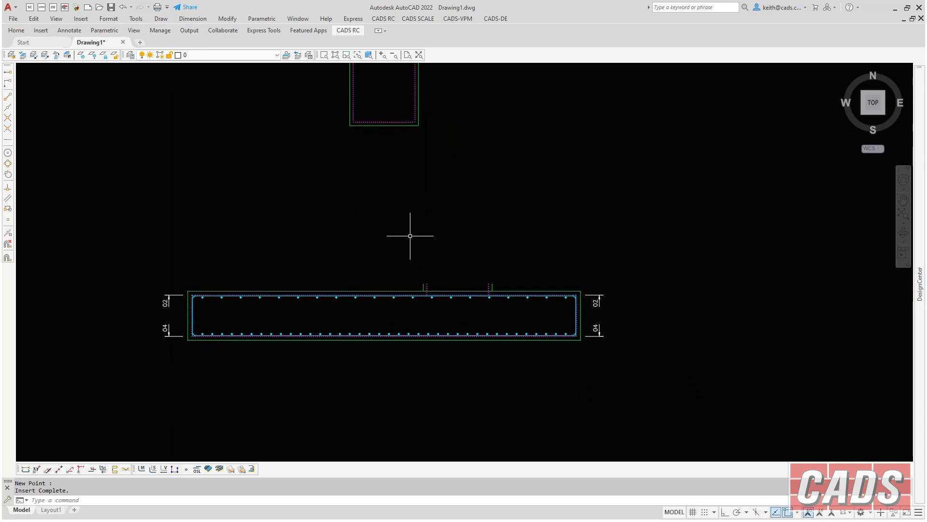
pyautogui.scroll(4, 411, 236)
pyautogui.scroll(-4, 410, 236)
pyautogui.moveTo(412, 228); pyautogui.dragTo(429, 280, button='middle')
pyautogui.scroll(-4, 427, 251)
pyautogui.scroll(-2, 429, 300)
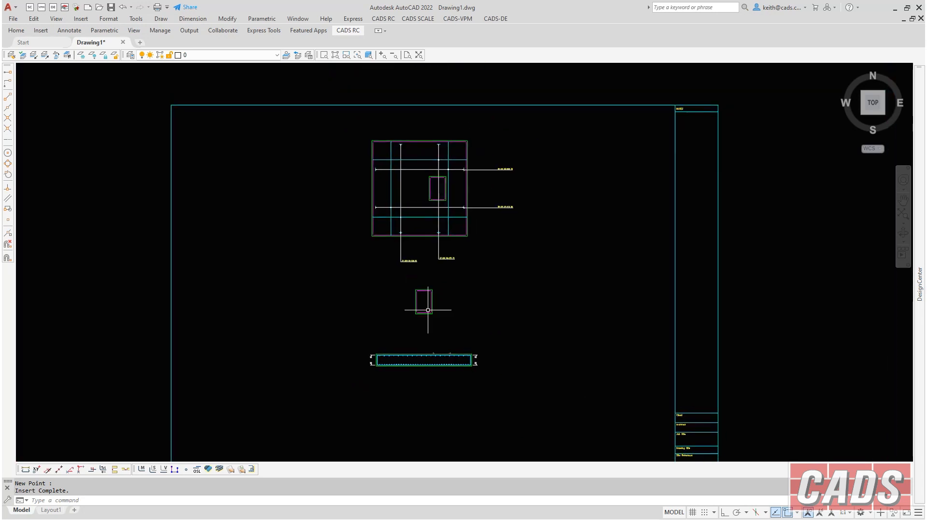
pyautogui.moveTo(426, 162); pyautogui.dragTo(425, 152, button='middle')
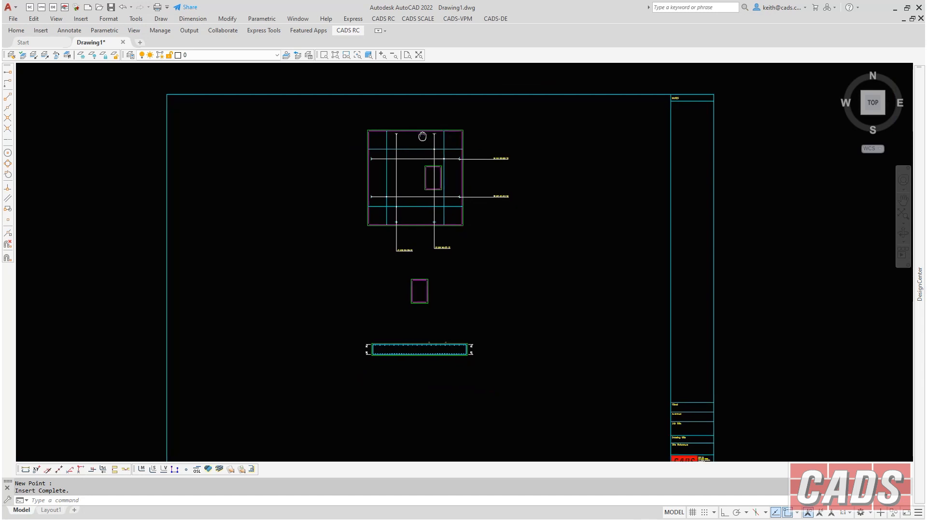
# - Open the CADS RC bar schedule for the Bases sheet and preview its bar bending schedule report
pyautogui.click(383, 18)
pyautogui.click(405, 171)
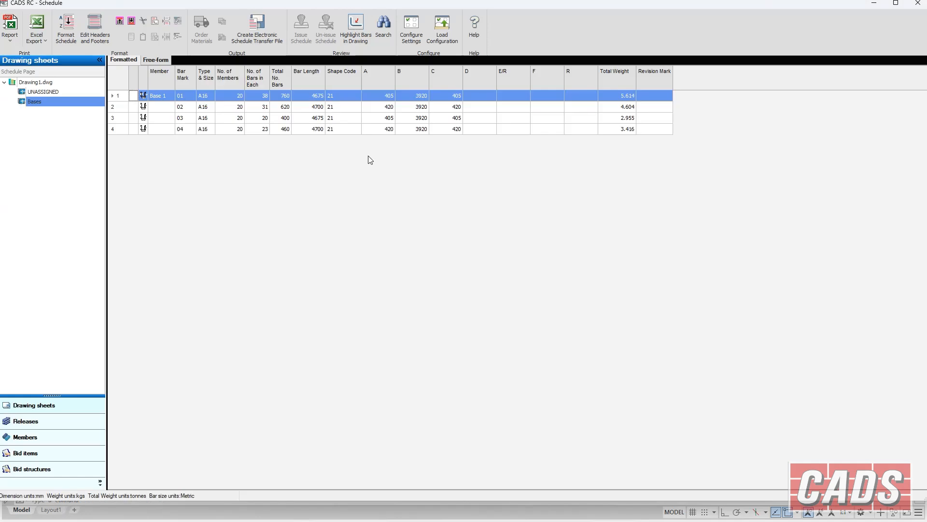
pyautogui.click(18, 31)
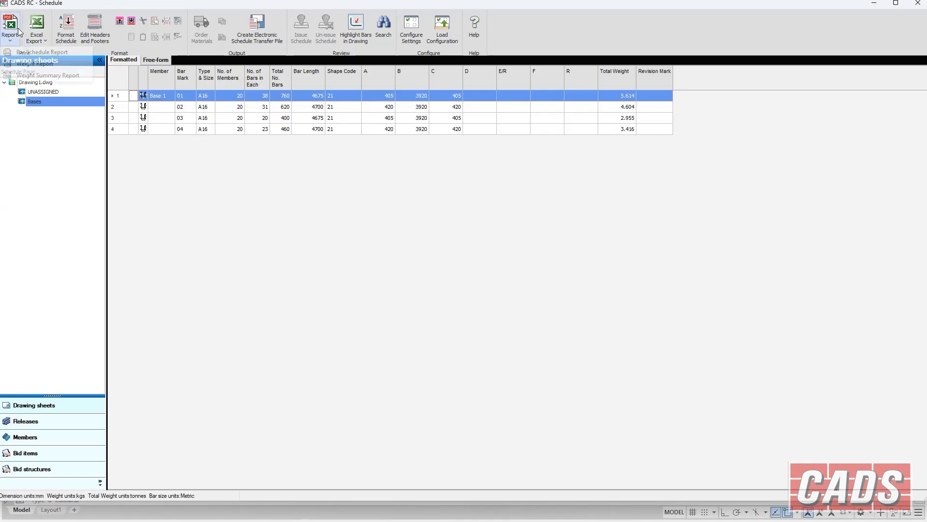
pyautogui.click(42, 52)
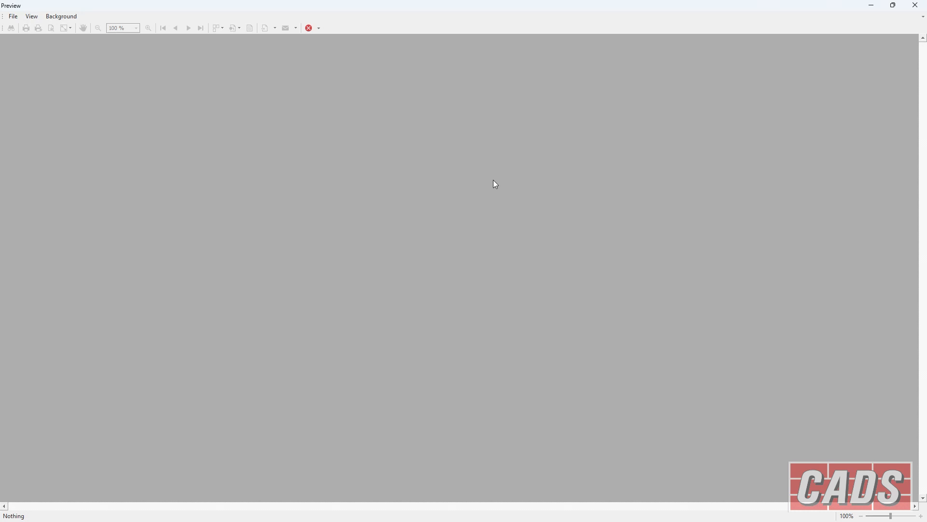
pyautogui.scroll(-3, 492, 180)
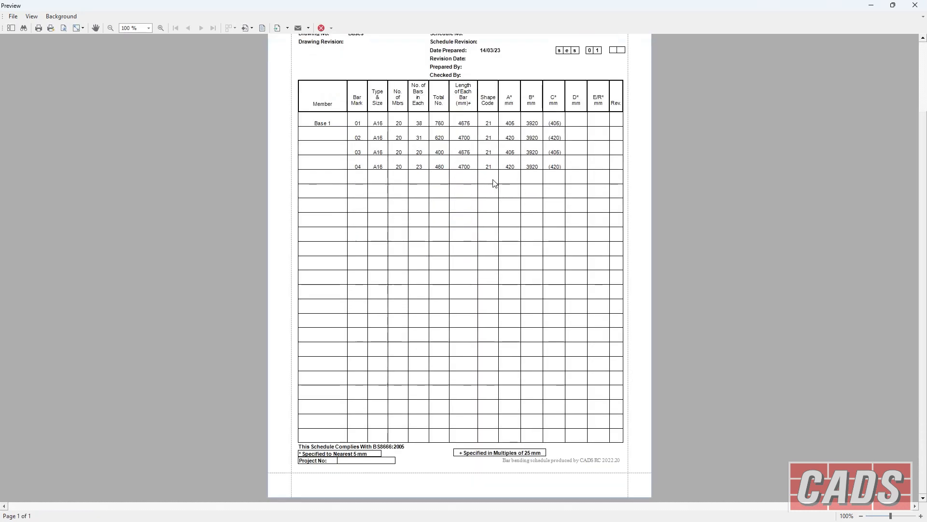
pyautogui.scroll(3, 492, 182)
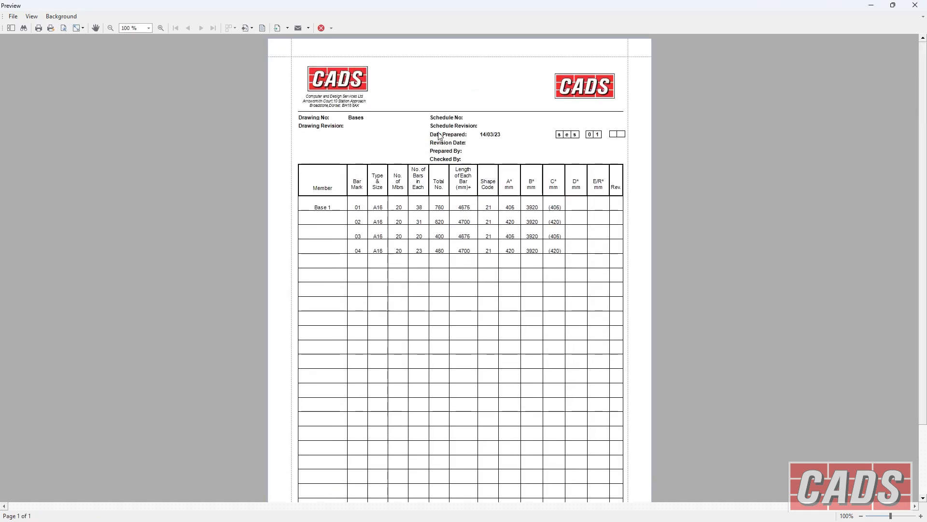
pyautogui.click(321, 28)
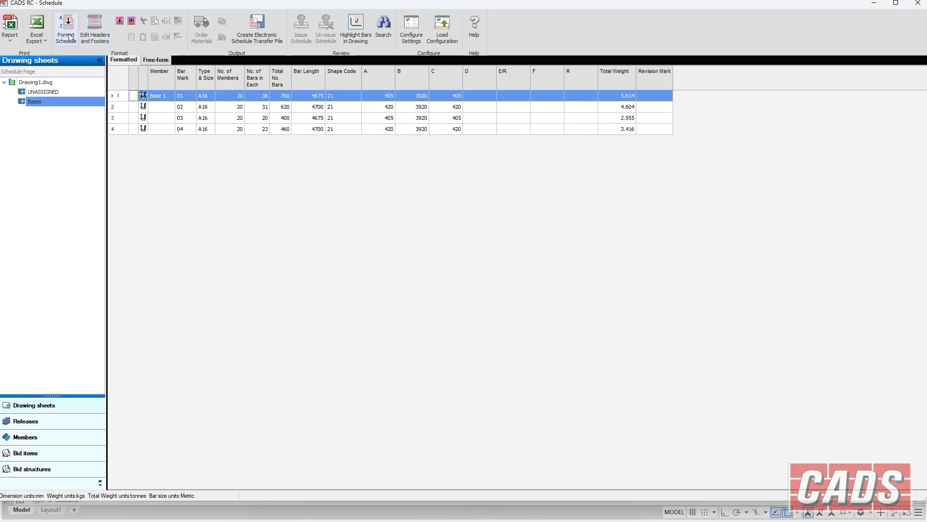
# - Preview the Weight Summary Report for the scheduled bars and return to the base detail drawing
pyautogui.click(19, 32)
pyautogui.click(34, 76)
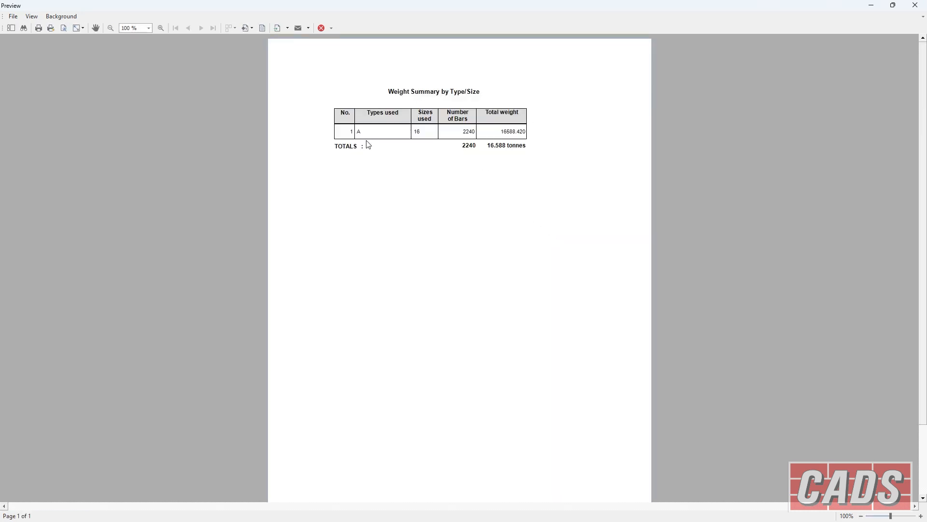
pyautogui.click(321, 28)
pyautogui.click(917, 5)
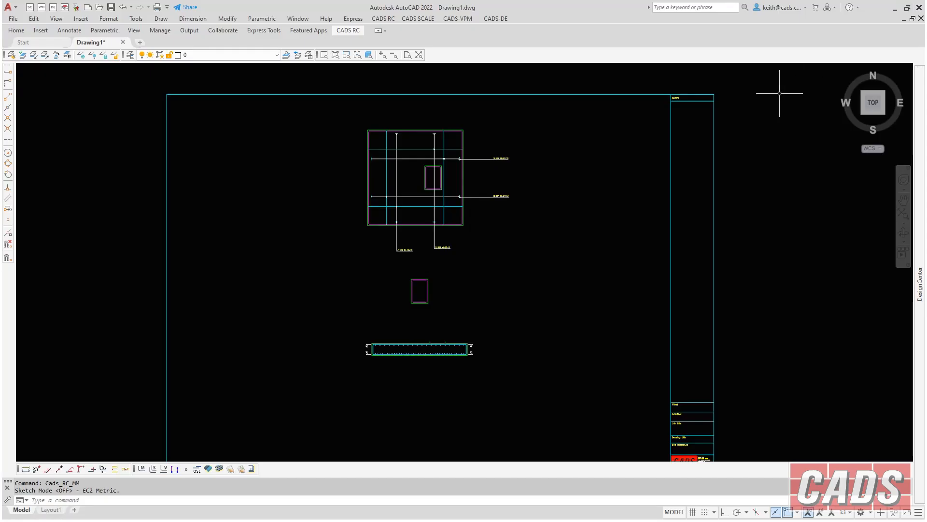
pyautogui.scroll(3, 462, 256)
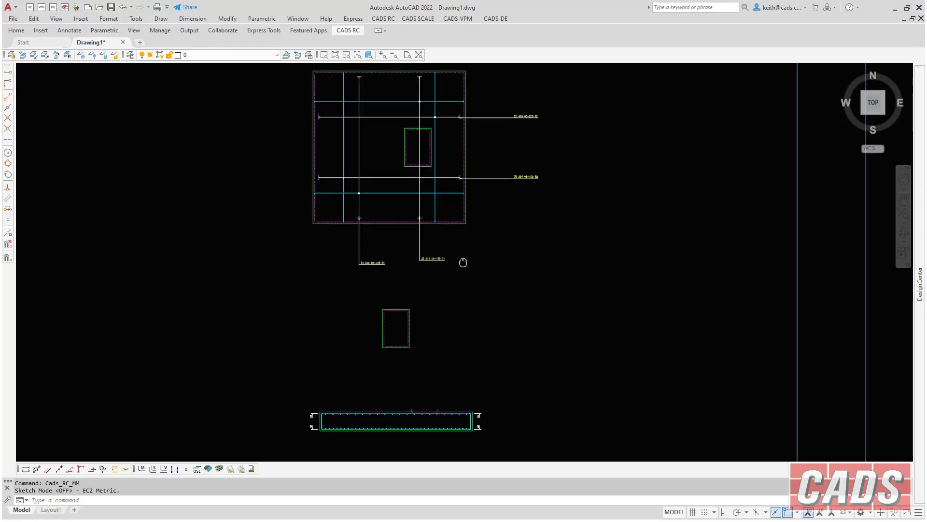
pyautogui.moveTo(462, 260); pyautogui.dragTo(477, 274, button='middle')
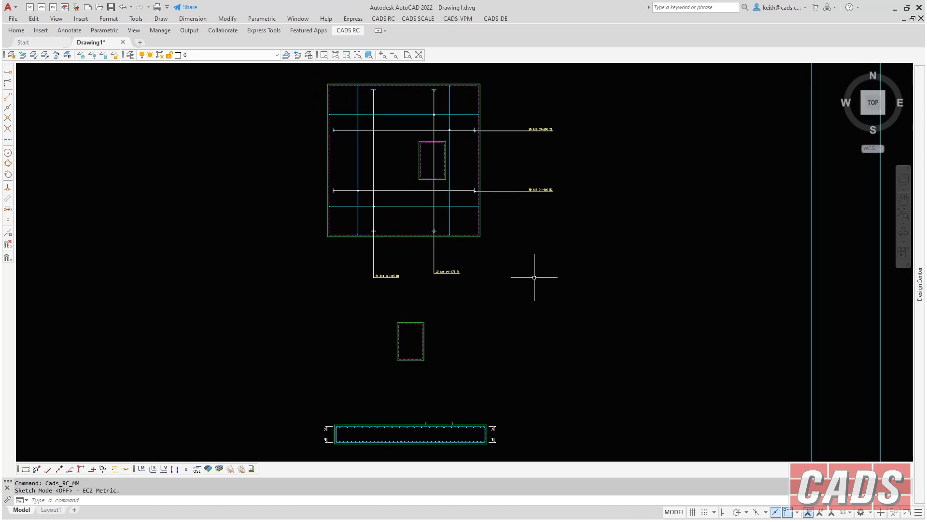